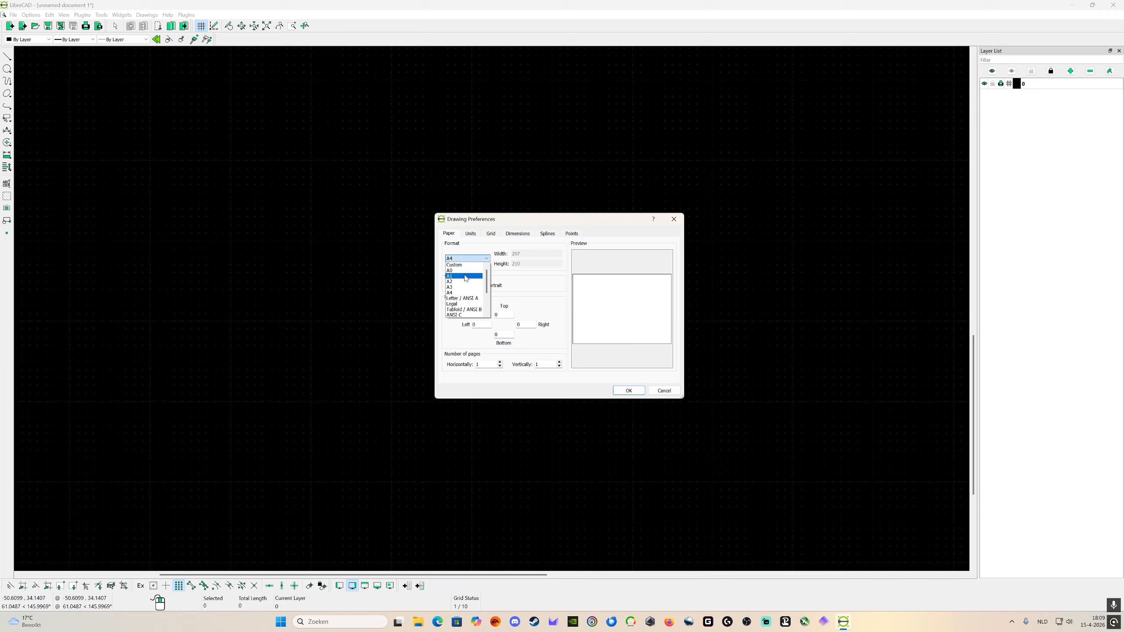
Step: Review the paper format, drawing unit and grid settings in the drawing preferences
click(433, 290)
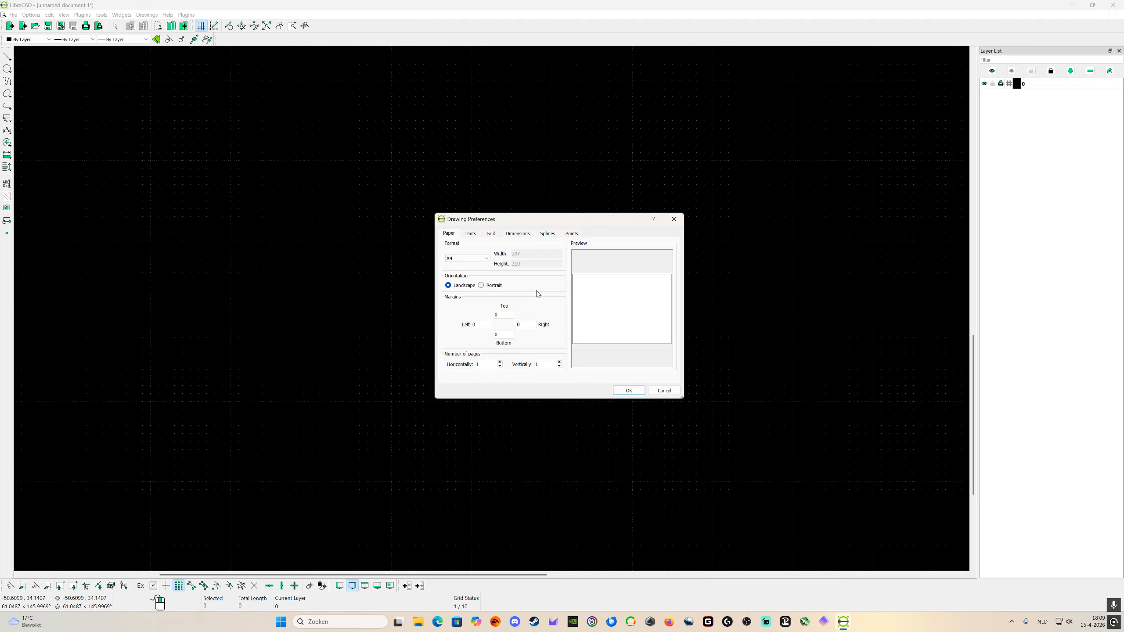
click(471, 234)
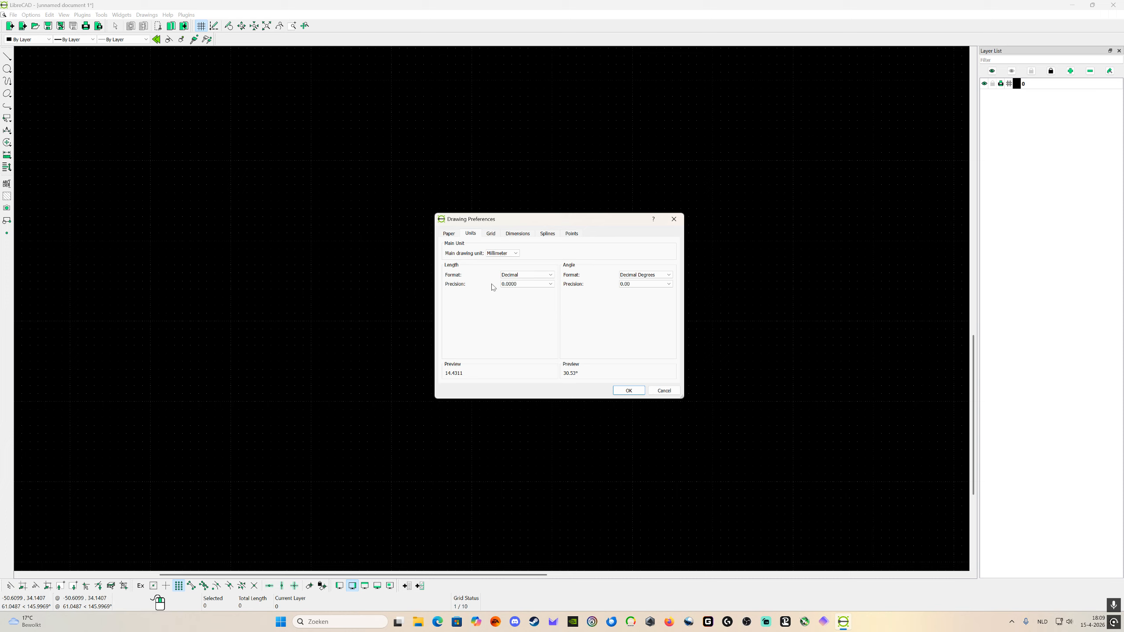
click(492, 234)
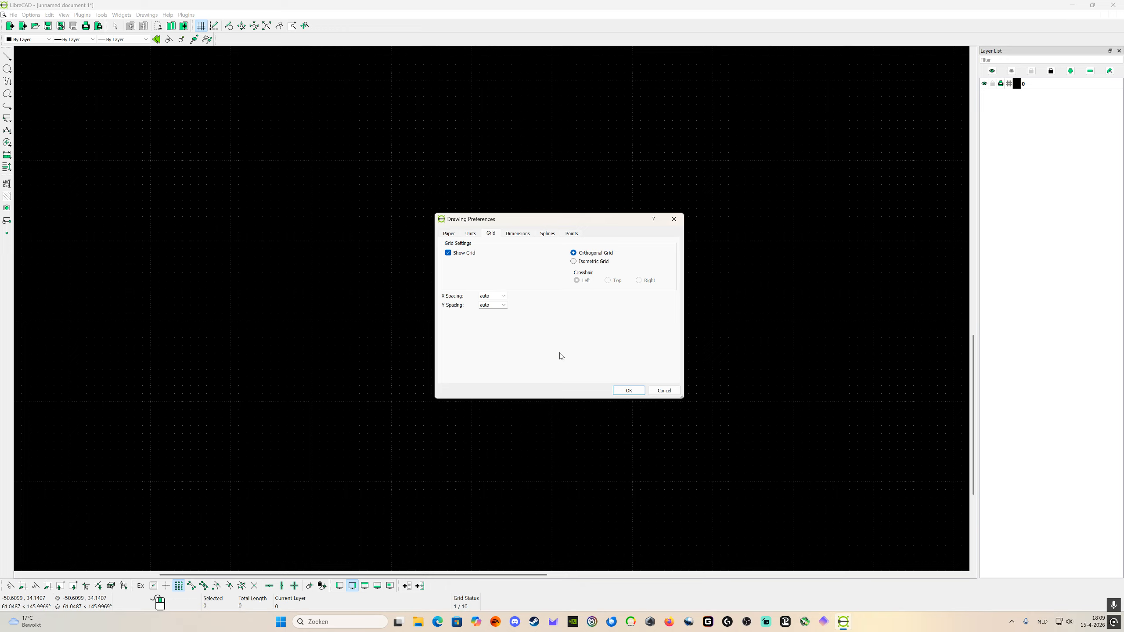
click(524, 235)
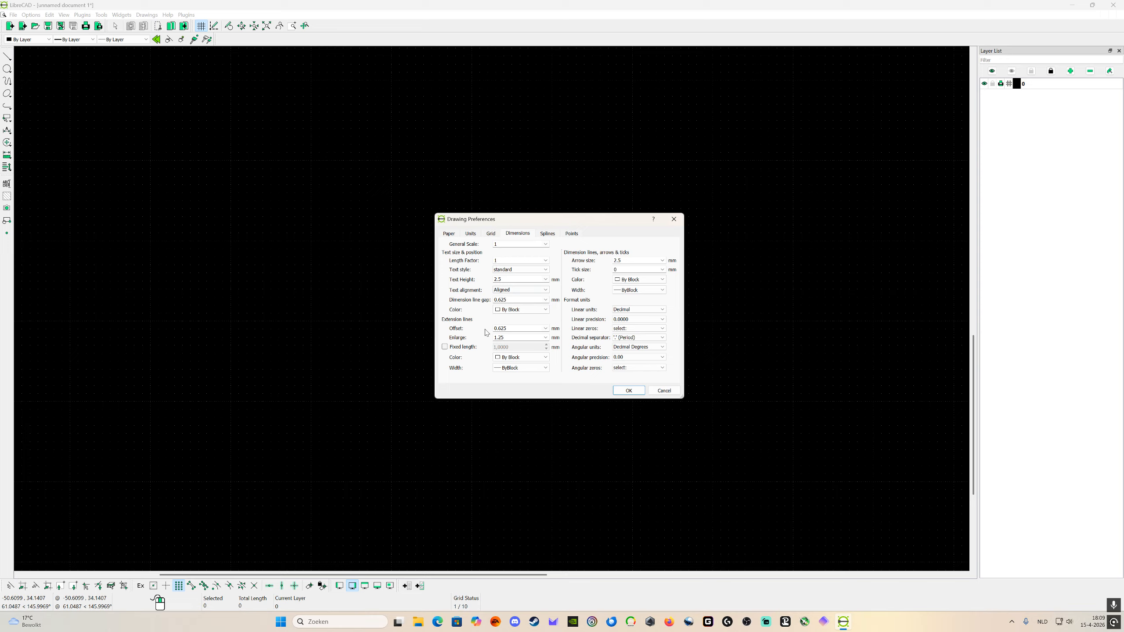
click(451, 235)
Step: Set the linear precision of the drawing's dimensions to 0.00 and check the options for linear zeros
click(528, 236)
click(637, 320)
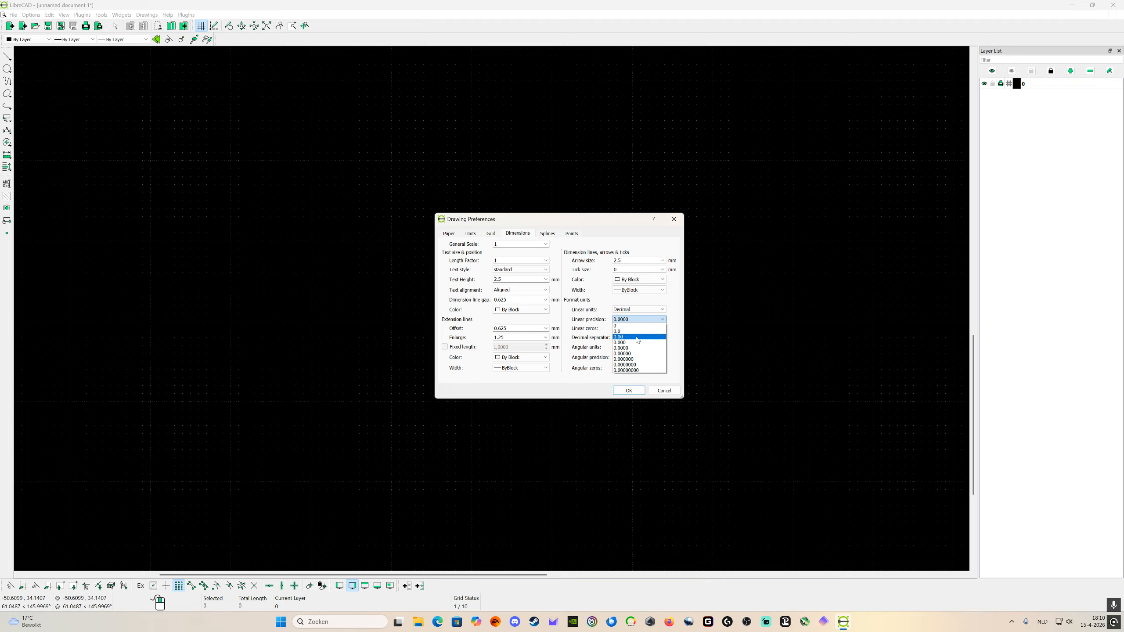
click(632, 336)
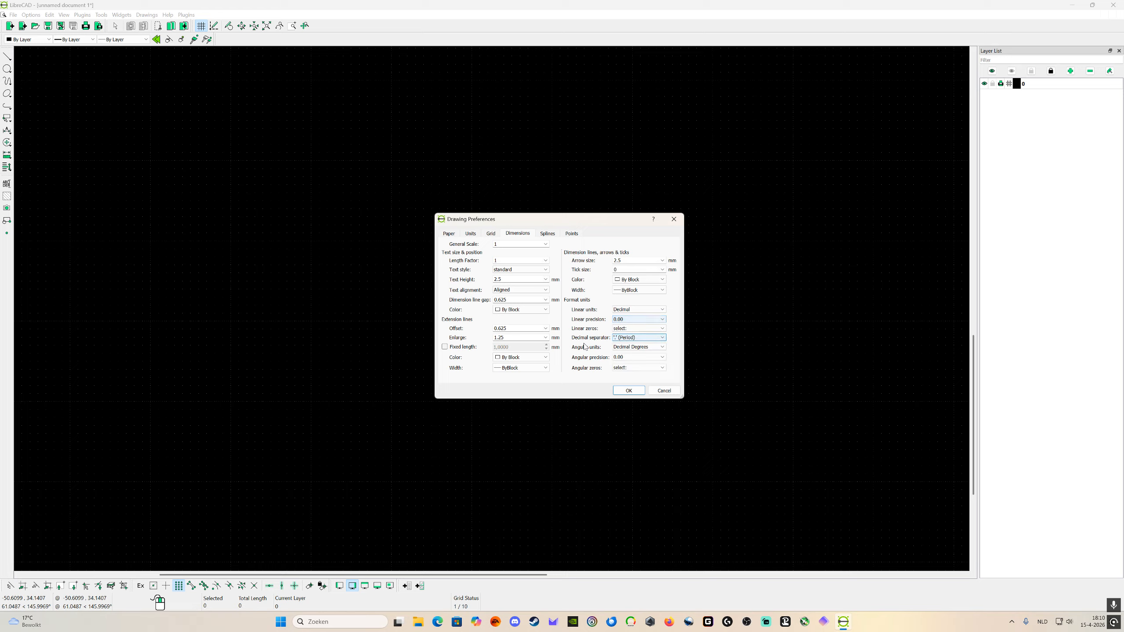
click(638, 329)
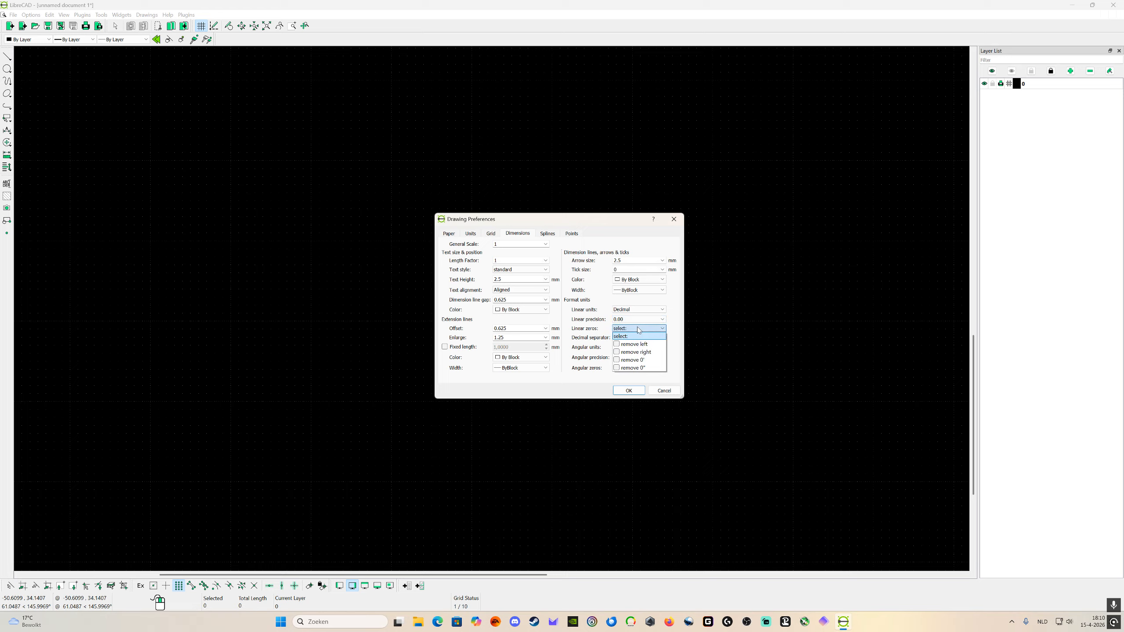
click(638, 331)
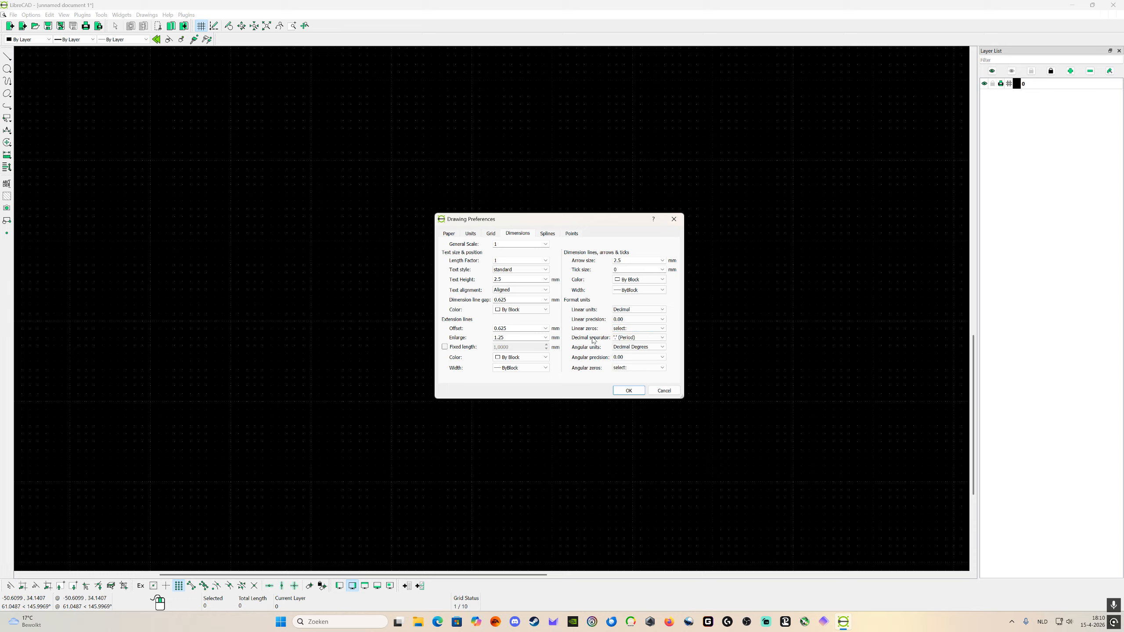
Step: Set the angular precision of the dimensions to 0 and accept the drawing preferences
click(637, 361)
click(628, 364)
click(624, 357)
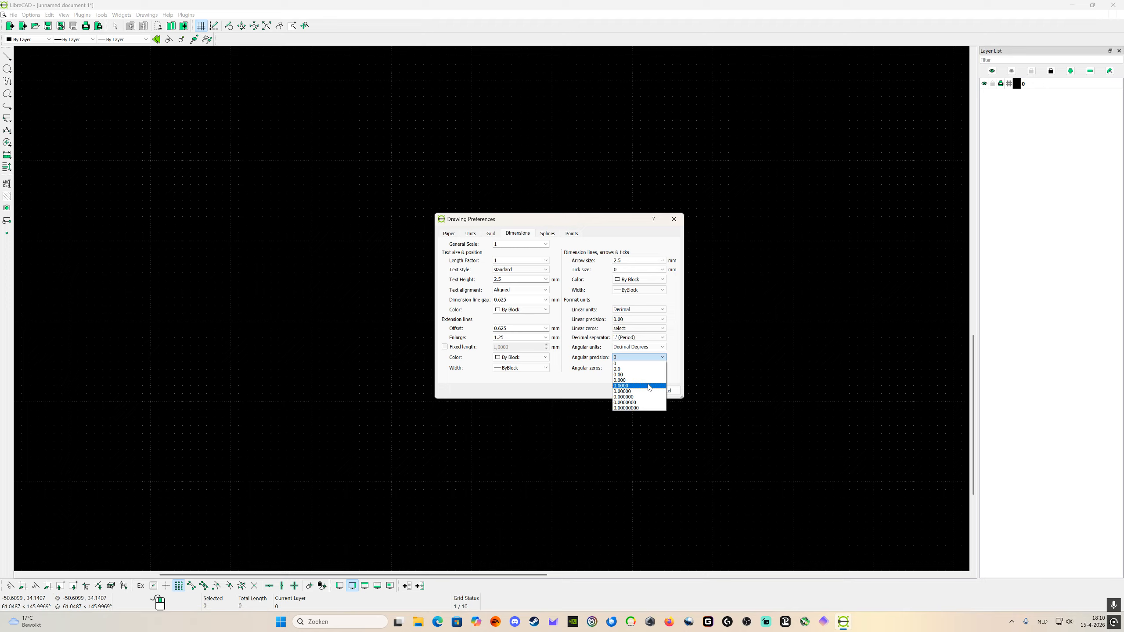
click(648, 365)
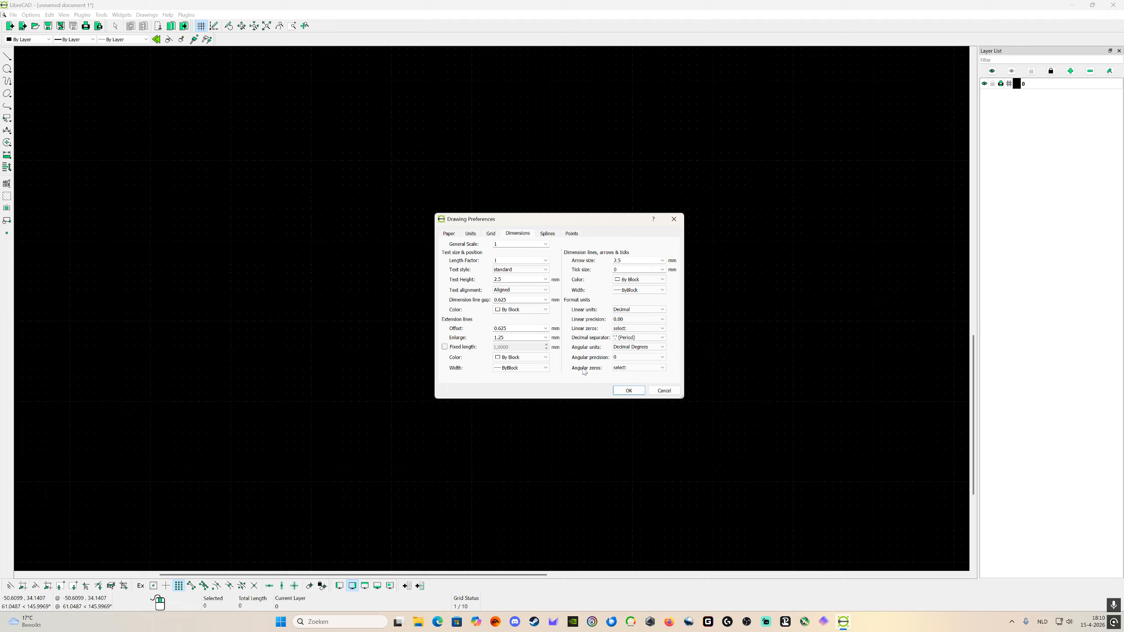
click(624, 392)
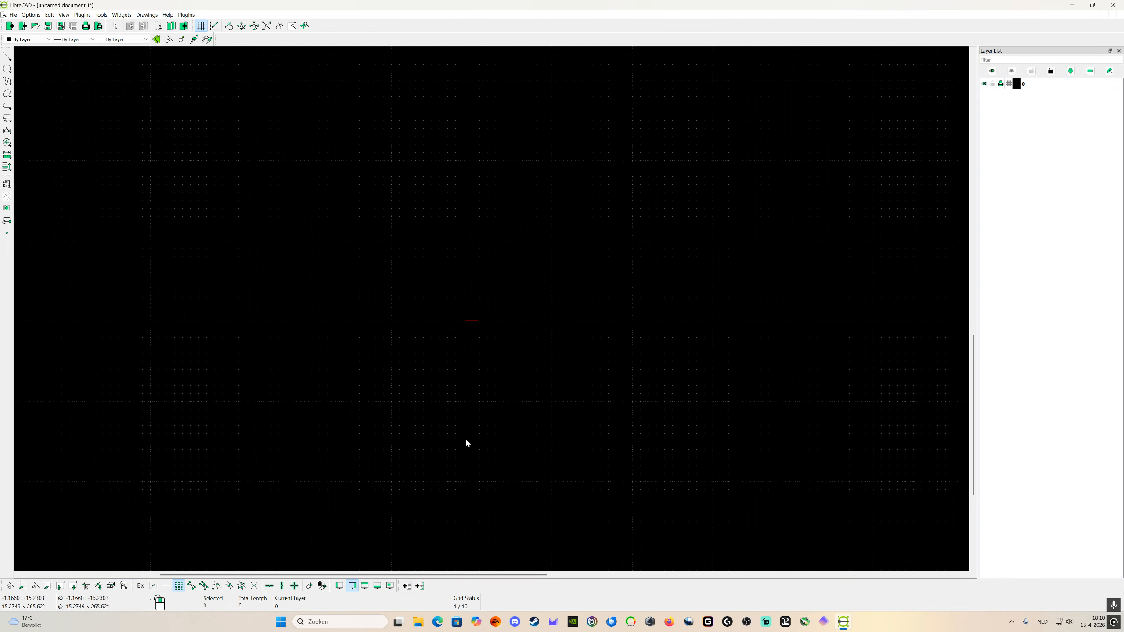
click(7, 56)
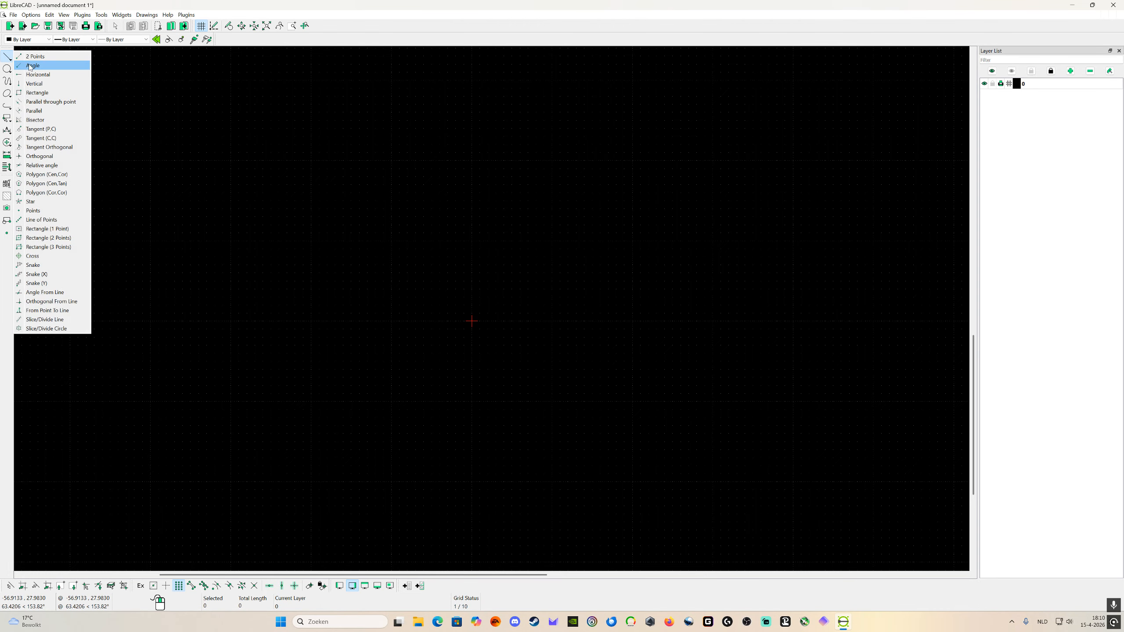
click(26, 61)
click(471, 320)
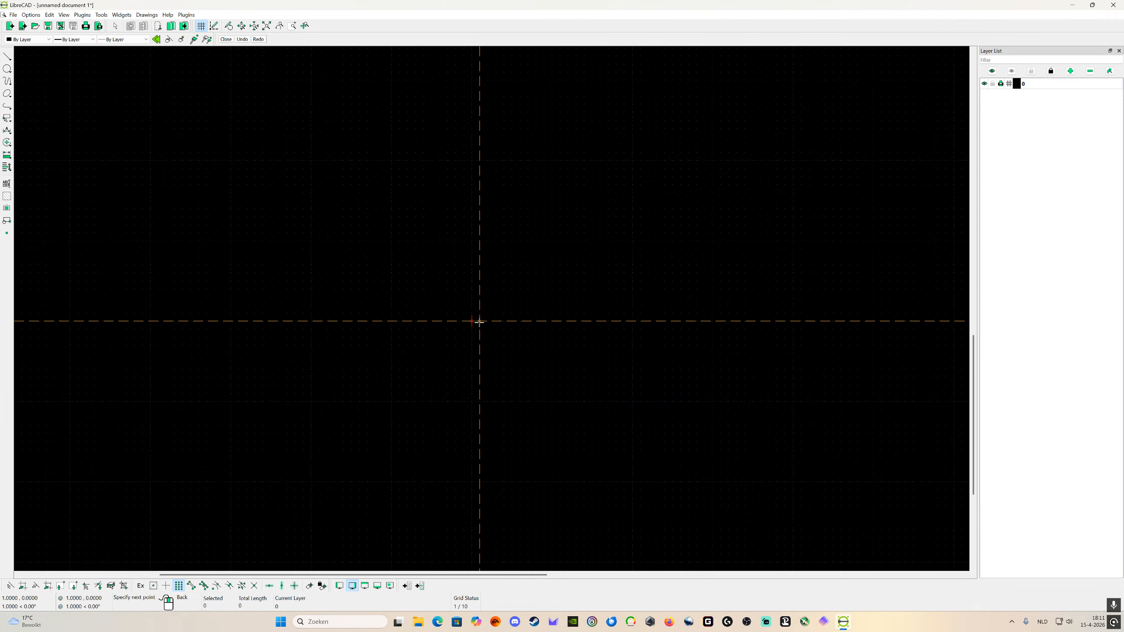
scroll(462, 328, up, 7)
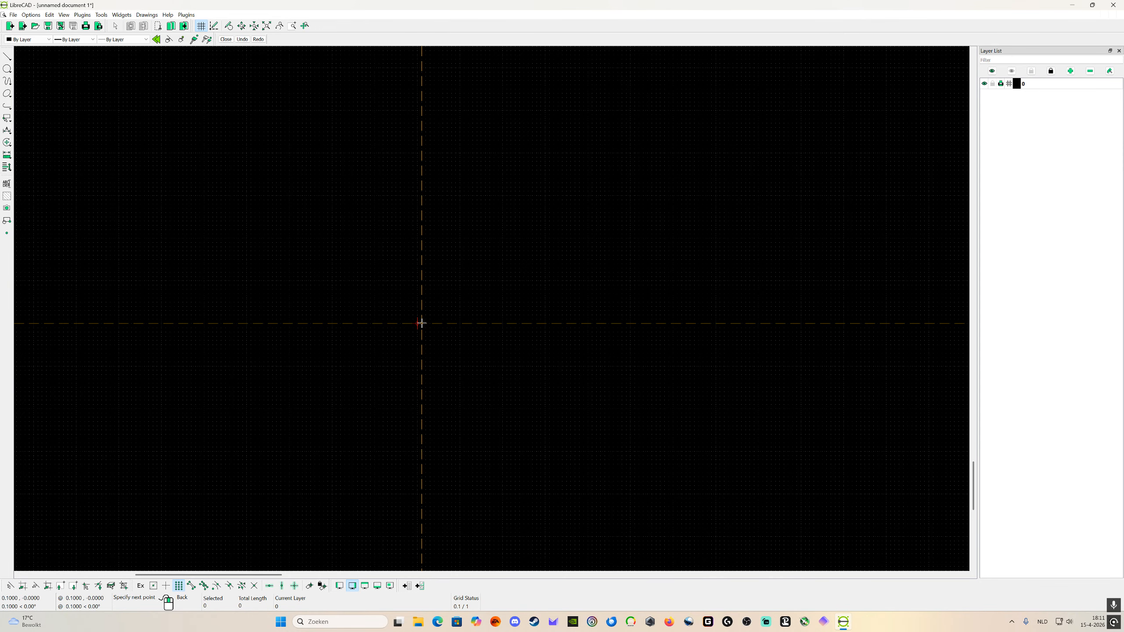
scroll(443, 325, down, 5)
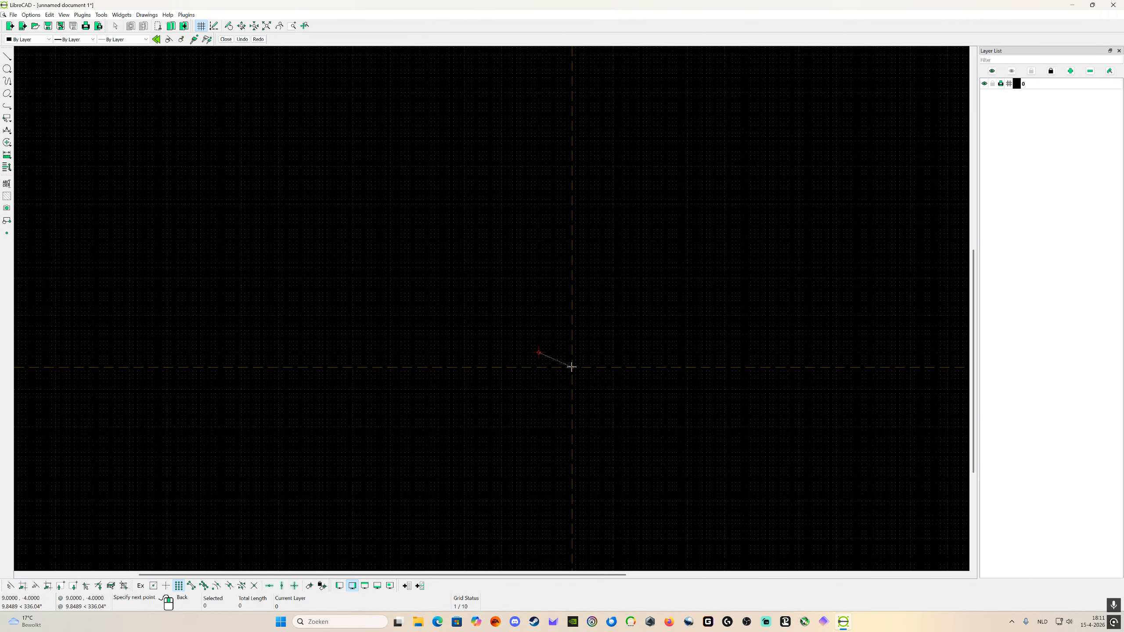
right_click(572, 366)
right_click(572, 363)
scroll(554, 371, down, 4)
scroll(636, 354, down, 3)
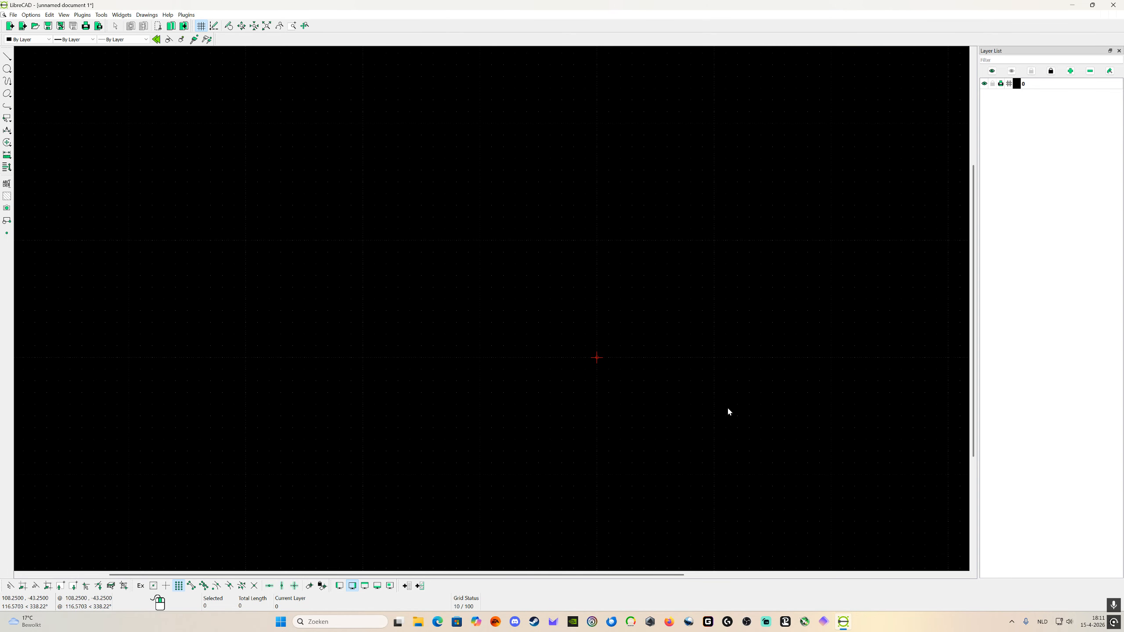
scroll(818, 387, up, 2)
Step: Review the spline, point and dimension settings in the current drawing preferences, then leave them without changes
click(49, 15)
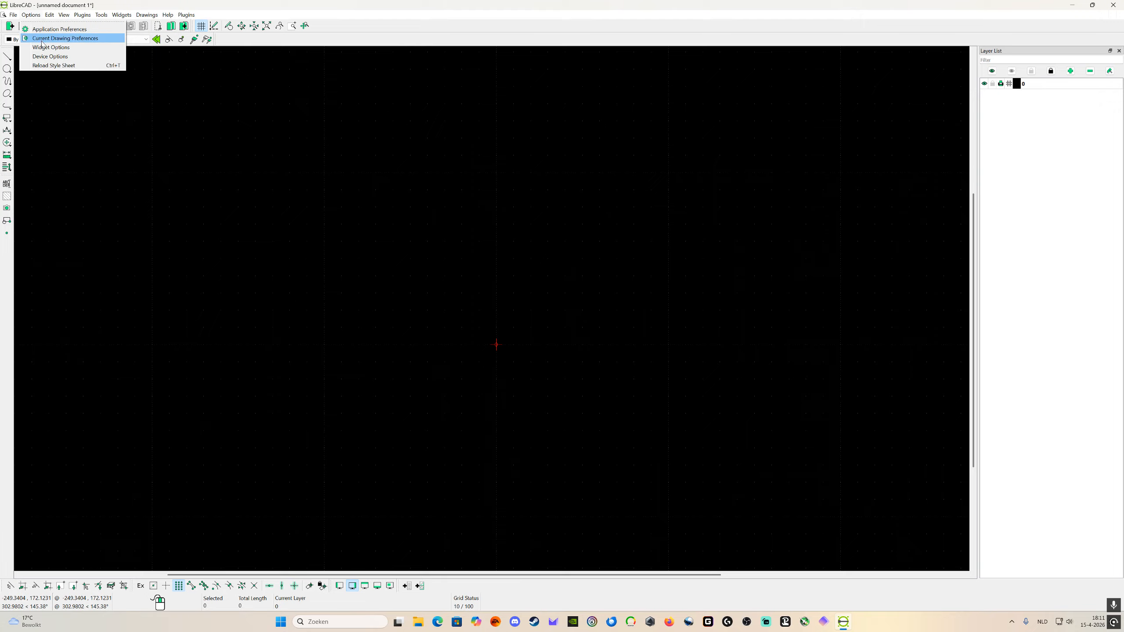
click(44, 40)
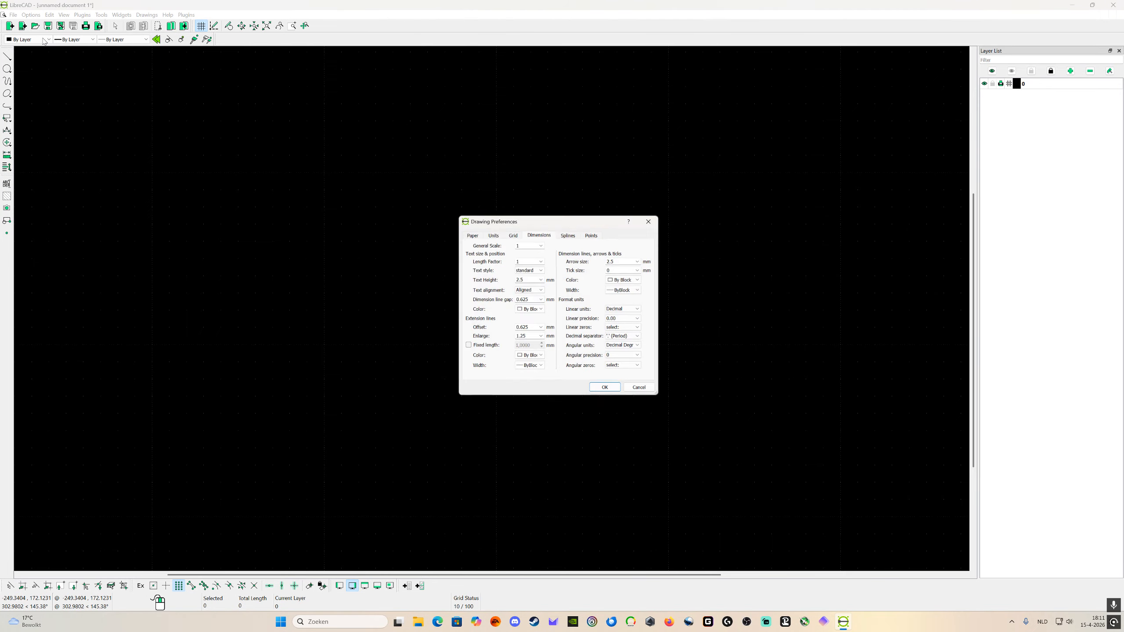
click(567, 236)
click(594, 234)
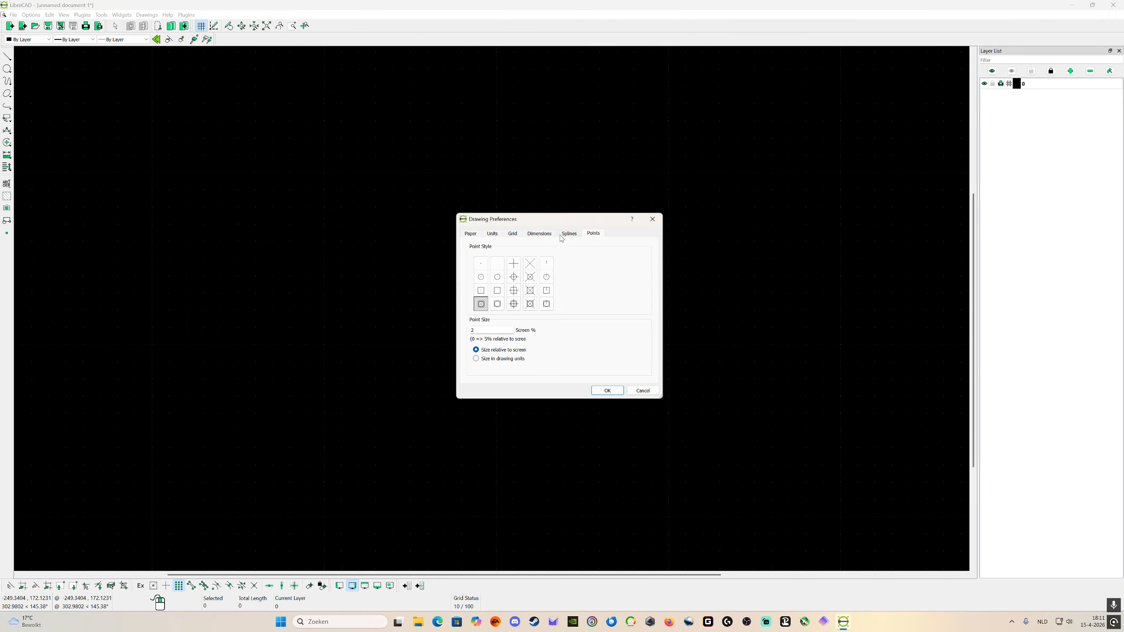
click(538, 235)
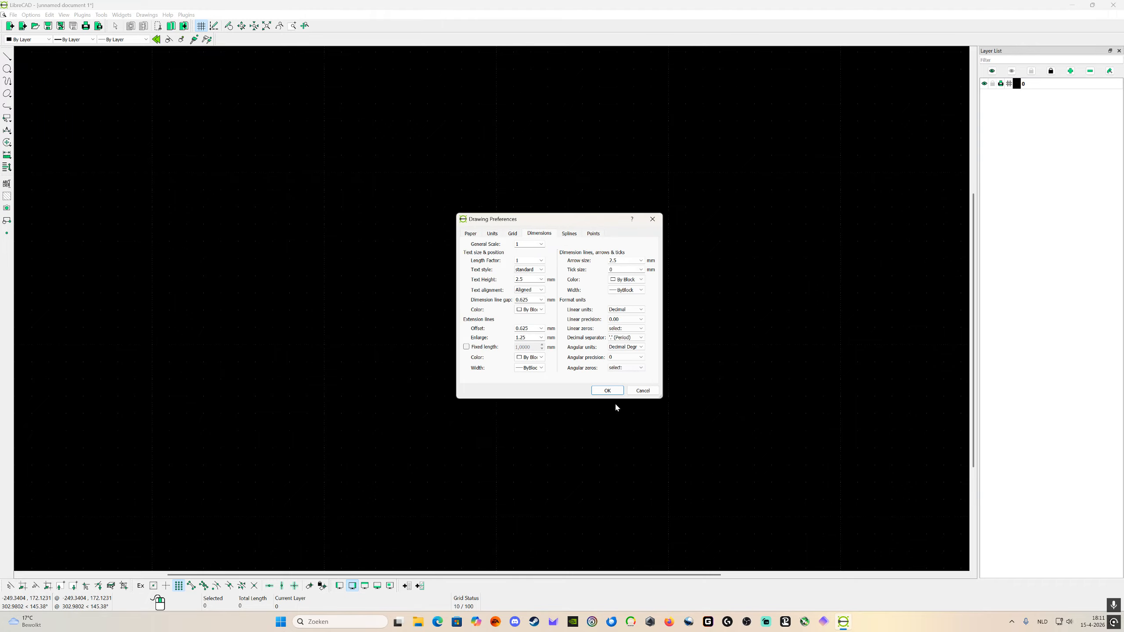
click(638, 391)
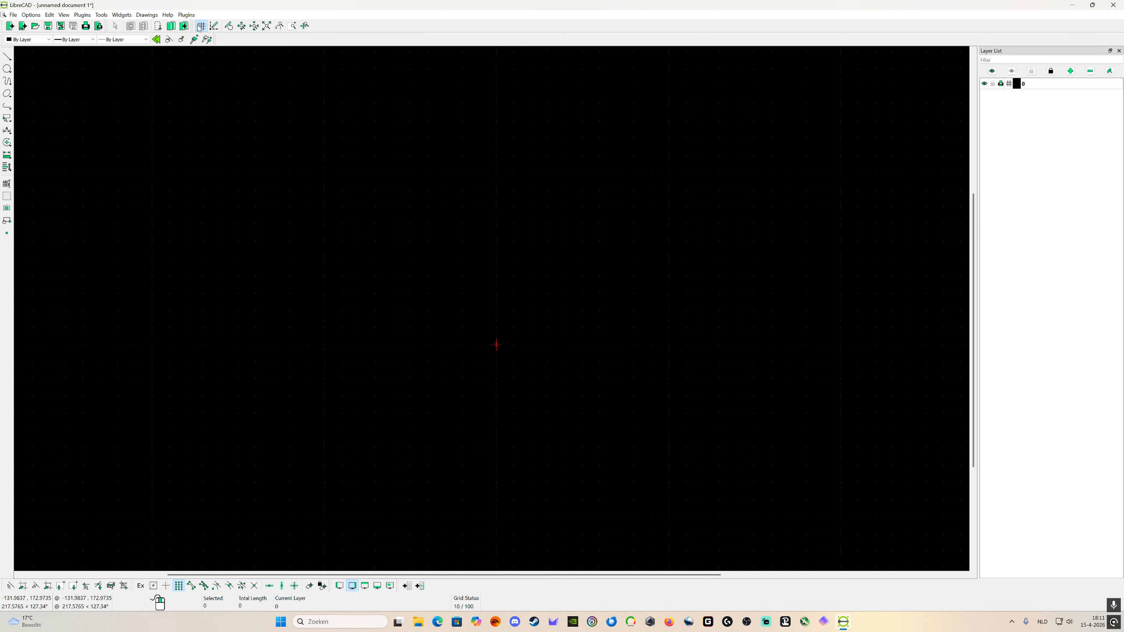
Step: Show the Block List dock widget
click(147, 15)
mouse_move(133, 16)
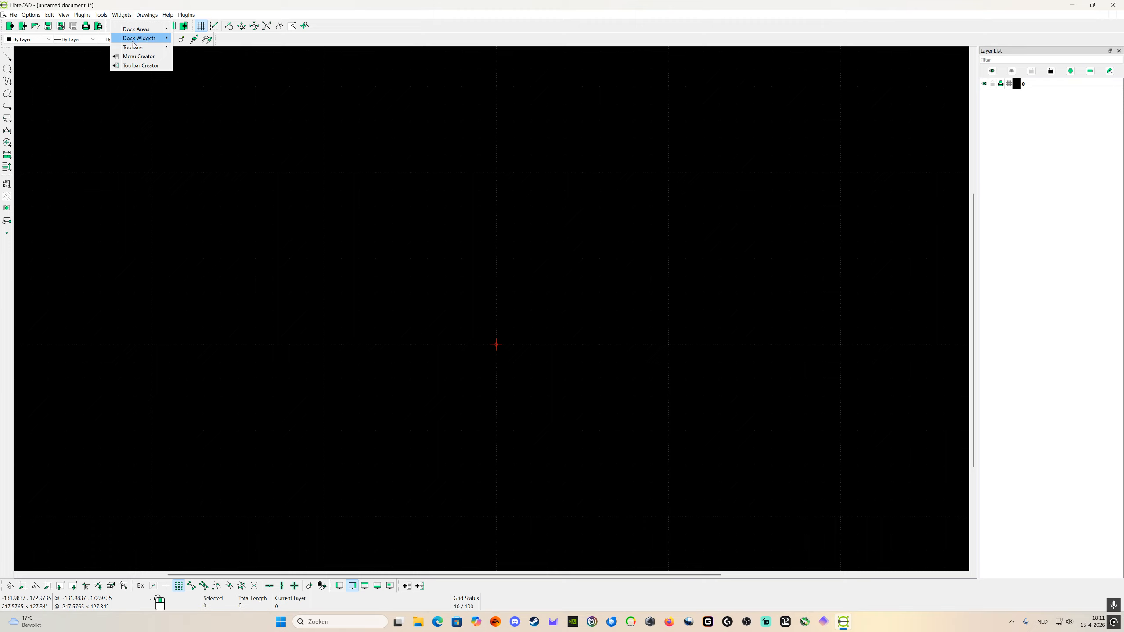
mouse_move(134, 39)
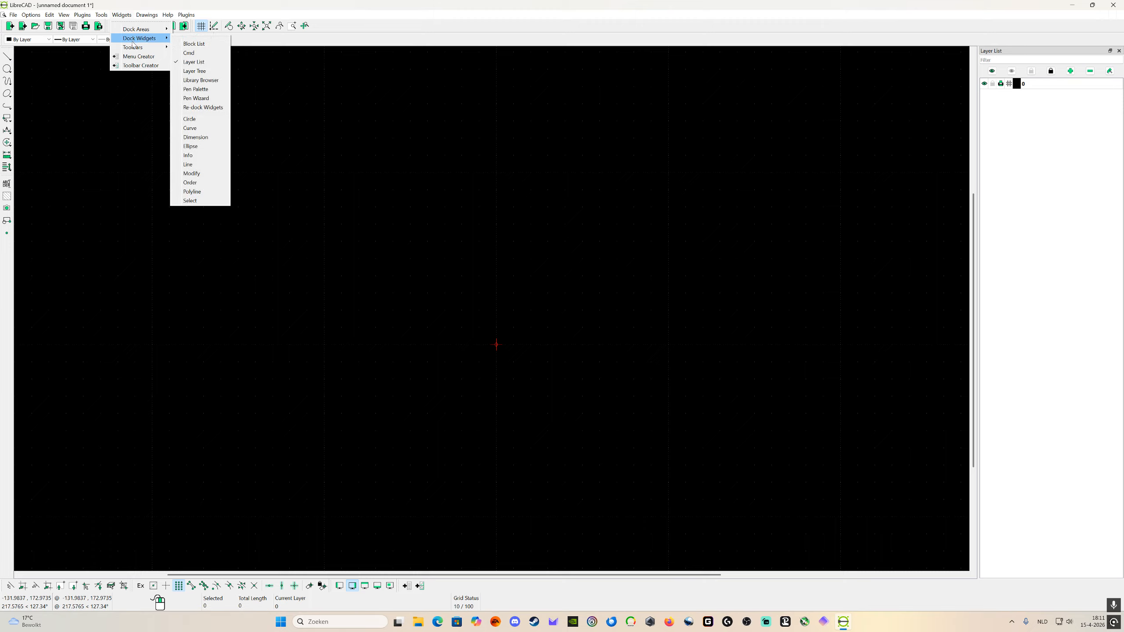
click(199, 44)
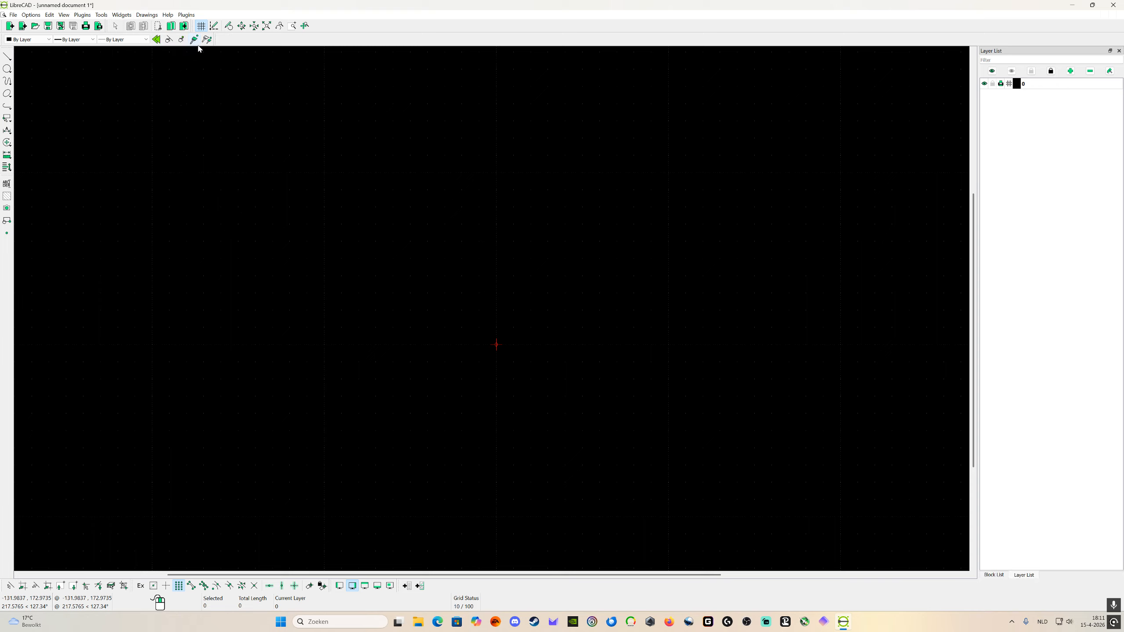
Step: Show the Modify dock widget and close it again
click(126, 16)
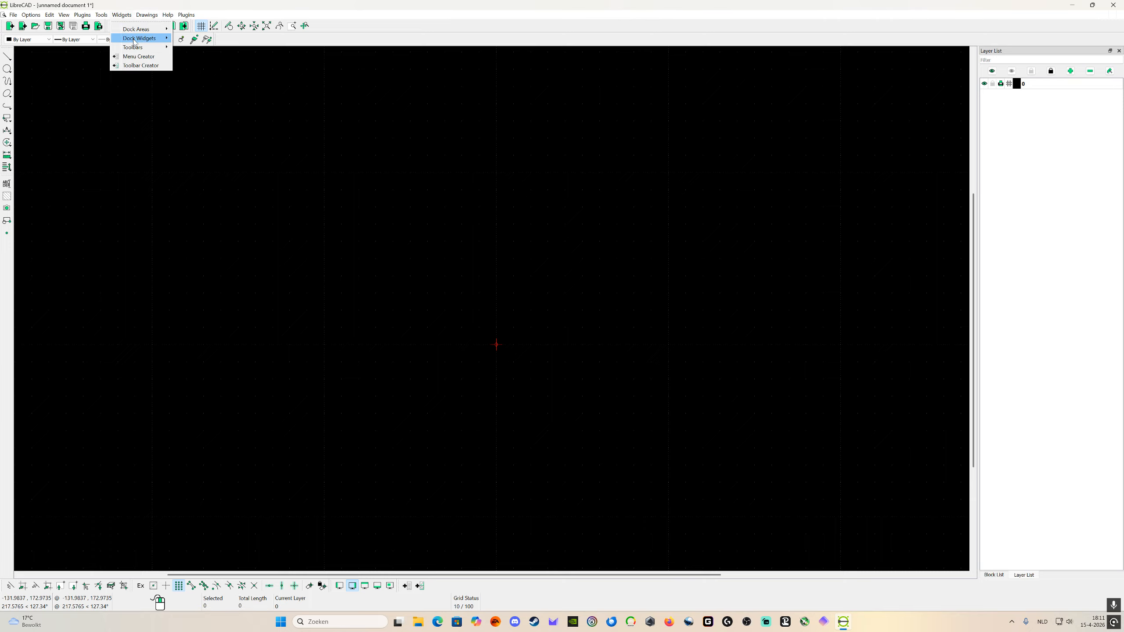
mouse_move(137, 38)
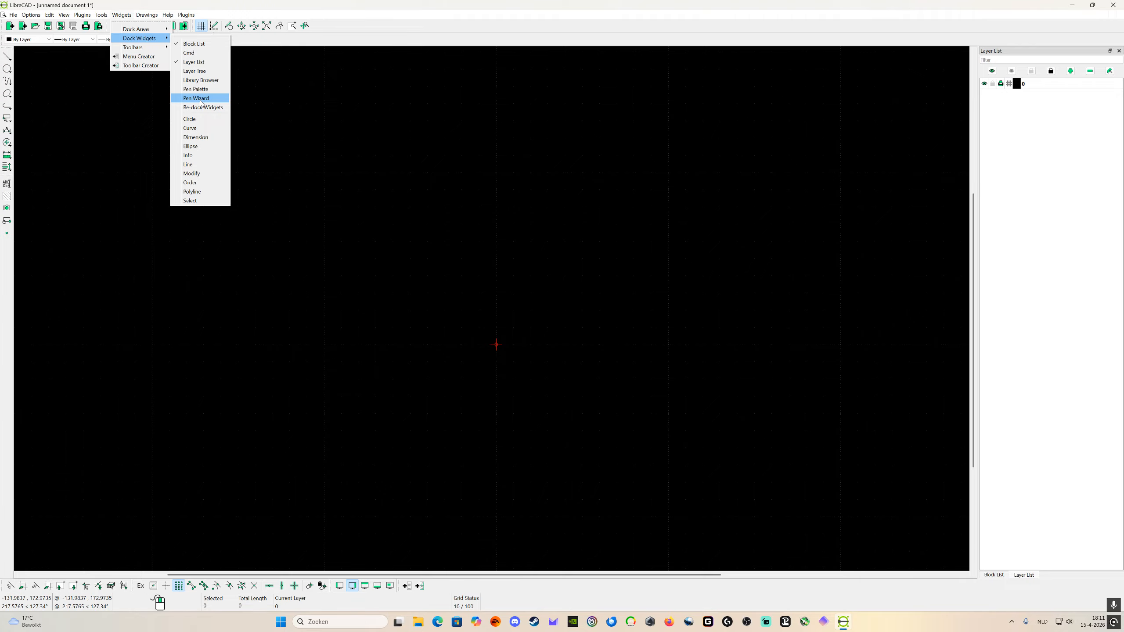
click(191, 173)
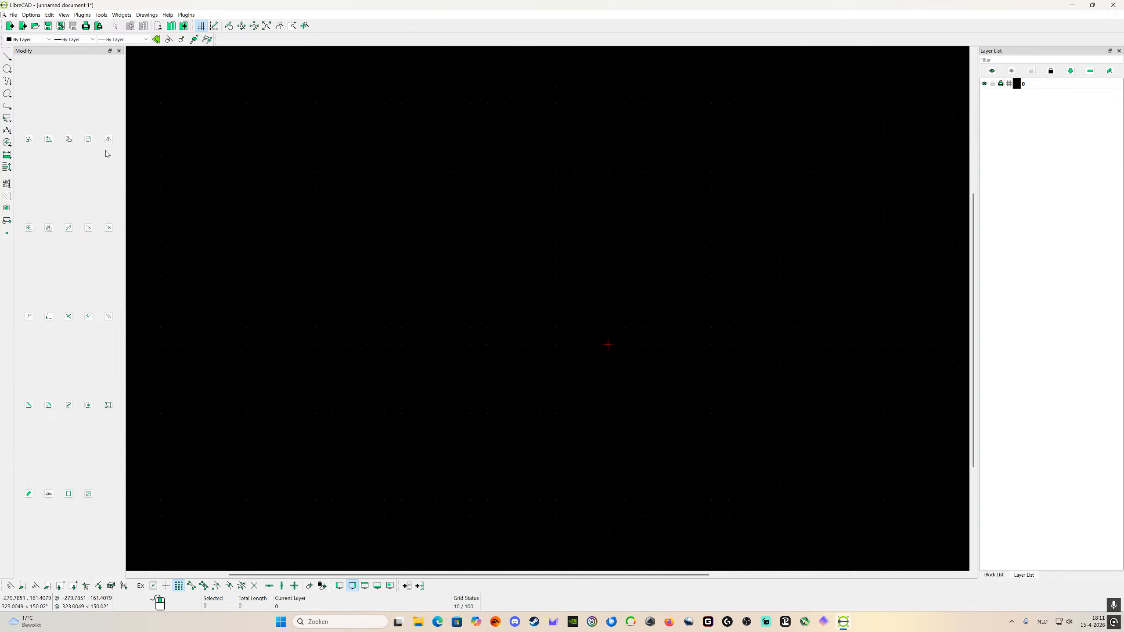
click(118, 51)
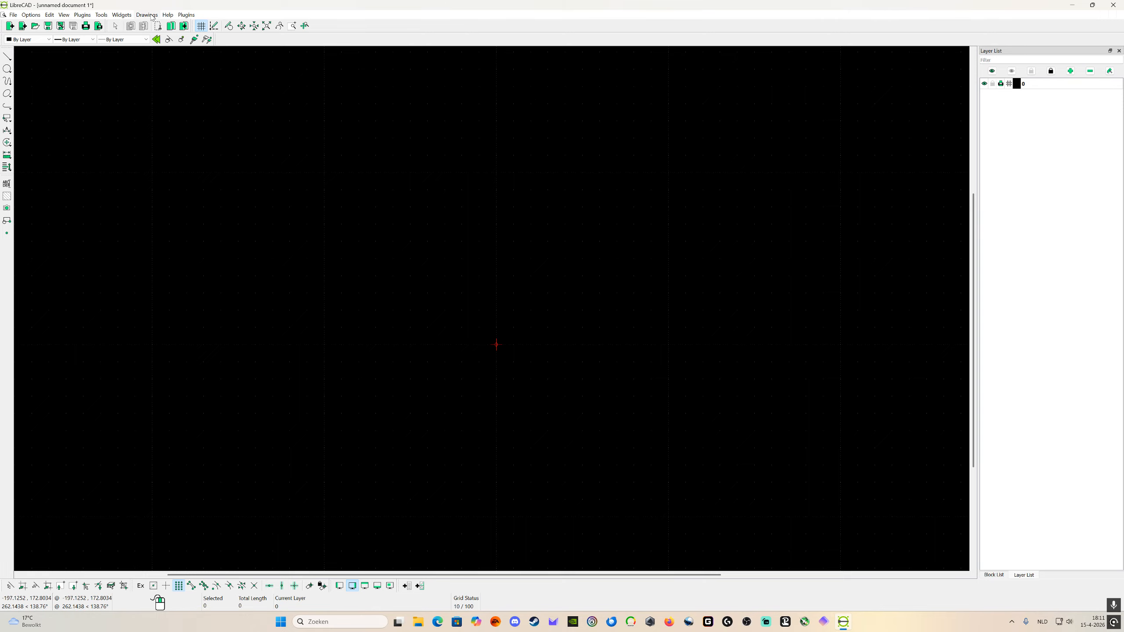
Step: Hide the Block List dock widget again
click(123, 15)
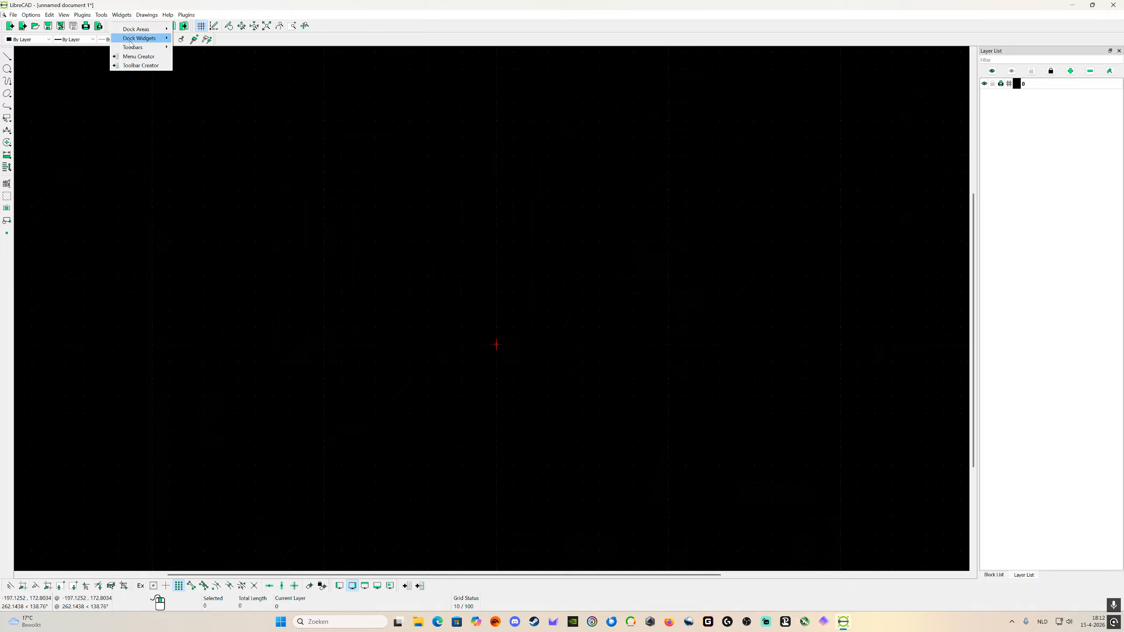
mouse_move(133, 39)
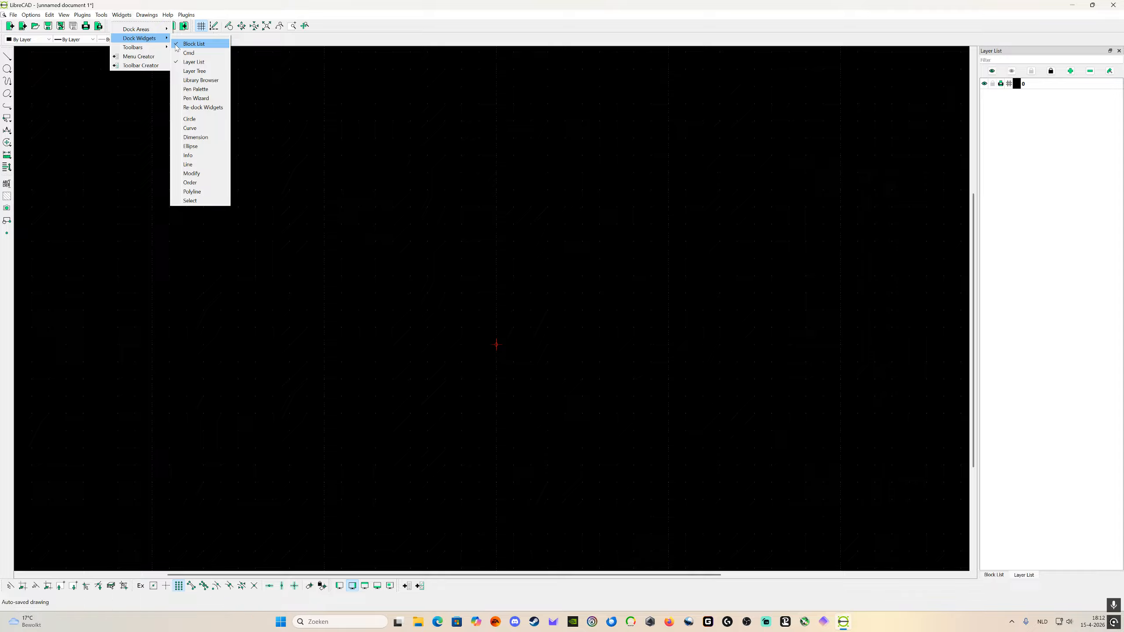
click(178, 45)
drag(240, 132, 453, 153)
mouse_move(682, 363)
middle_down()
mouse_move(700, 400)
mouse_move(613, 340)
middle_up()
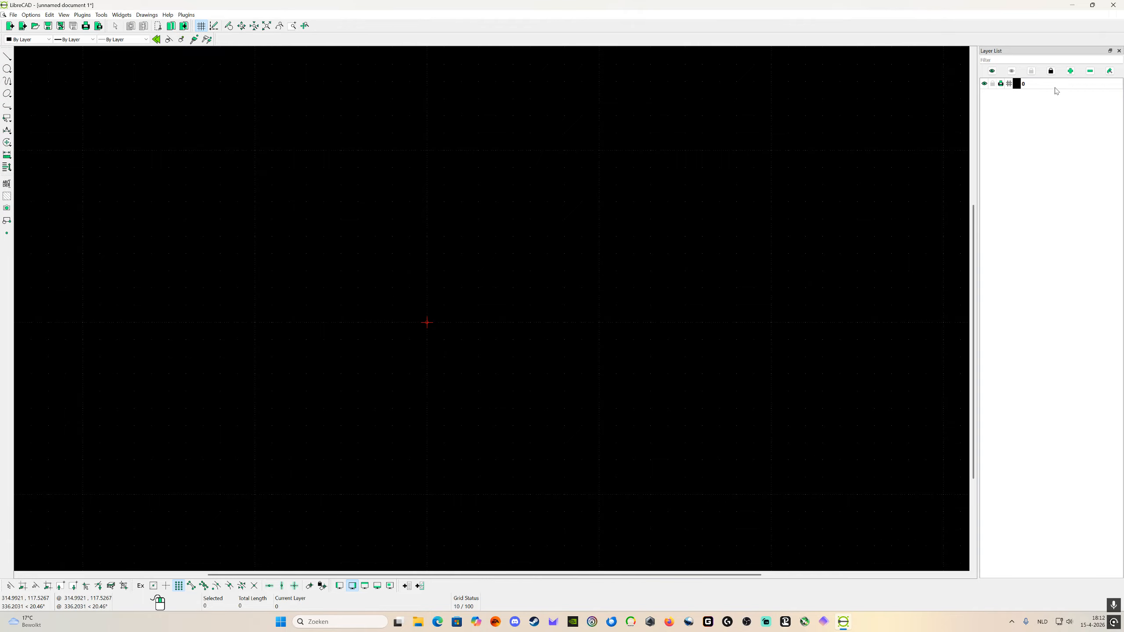
Step: Set the default pen width of layer 0 to 0.50mm (ISO)
click(1109, 71)
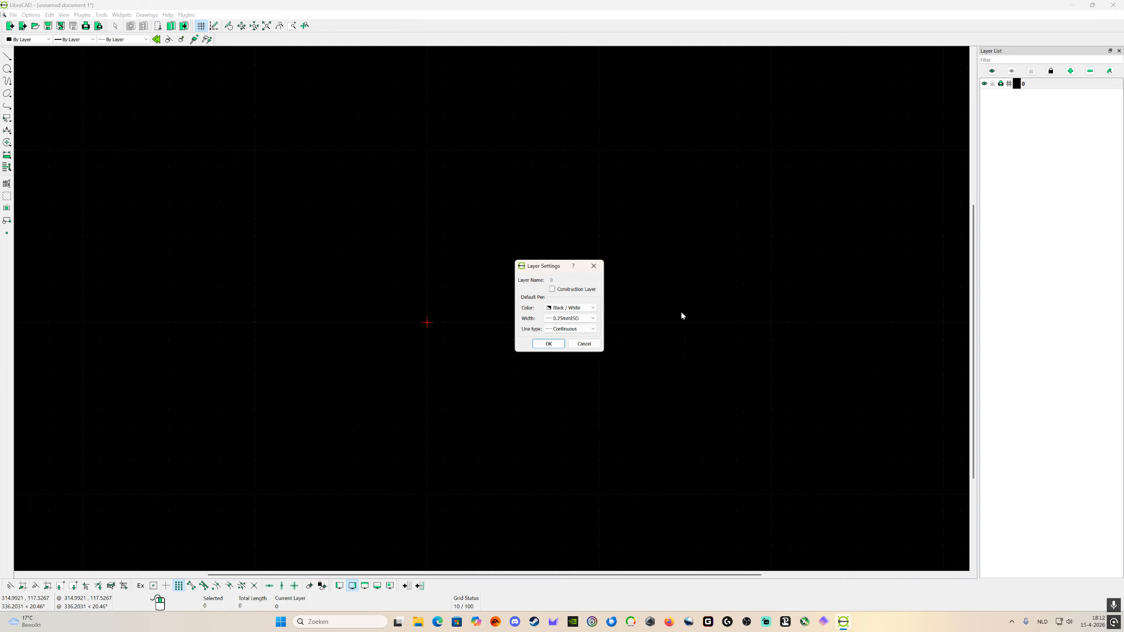
click(580, 318)
scroll(579, 344, down, 3)
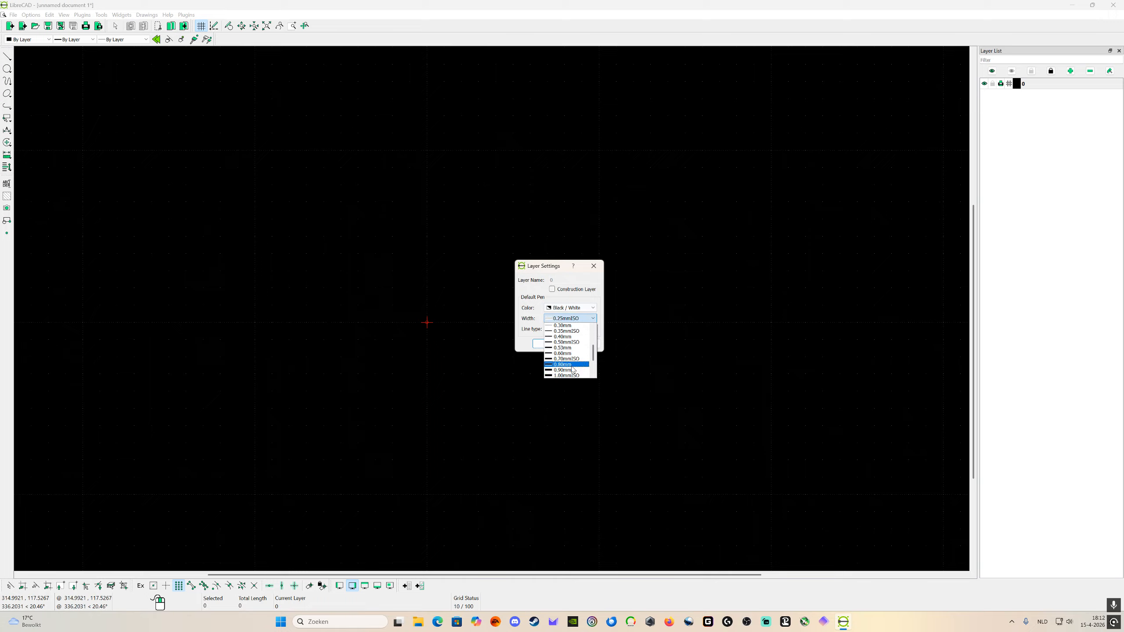
click(570, 343)
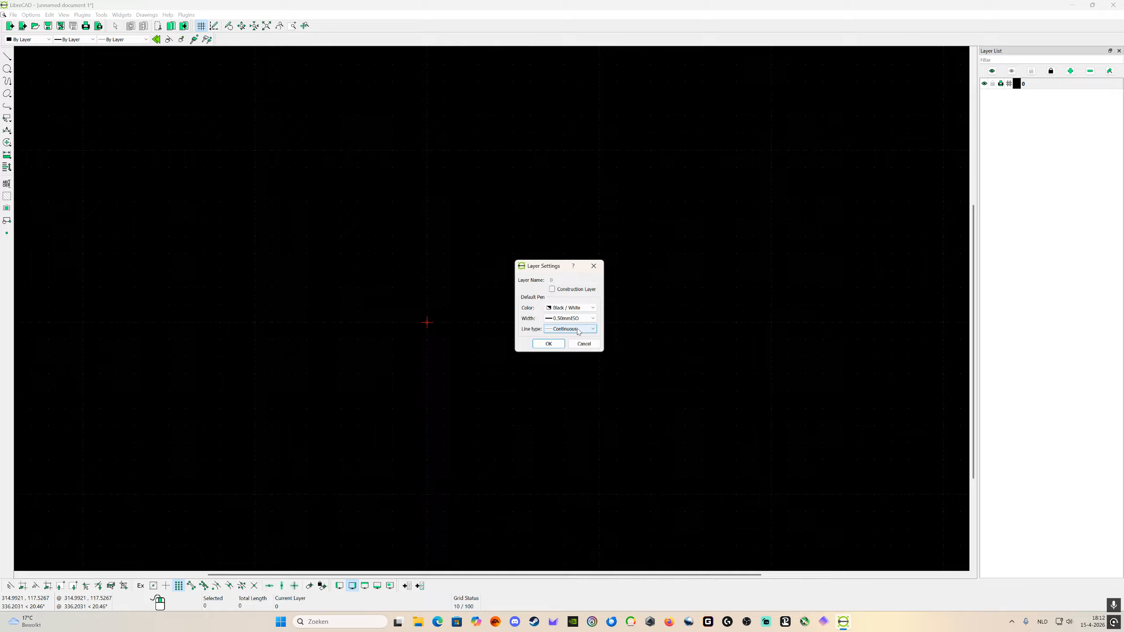
click(545, 345)
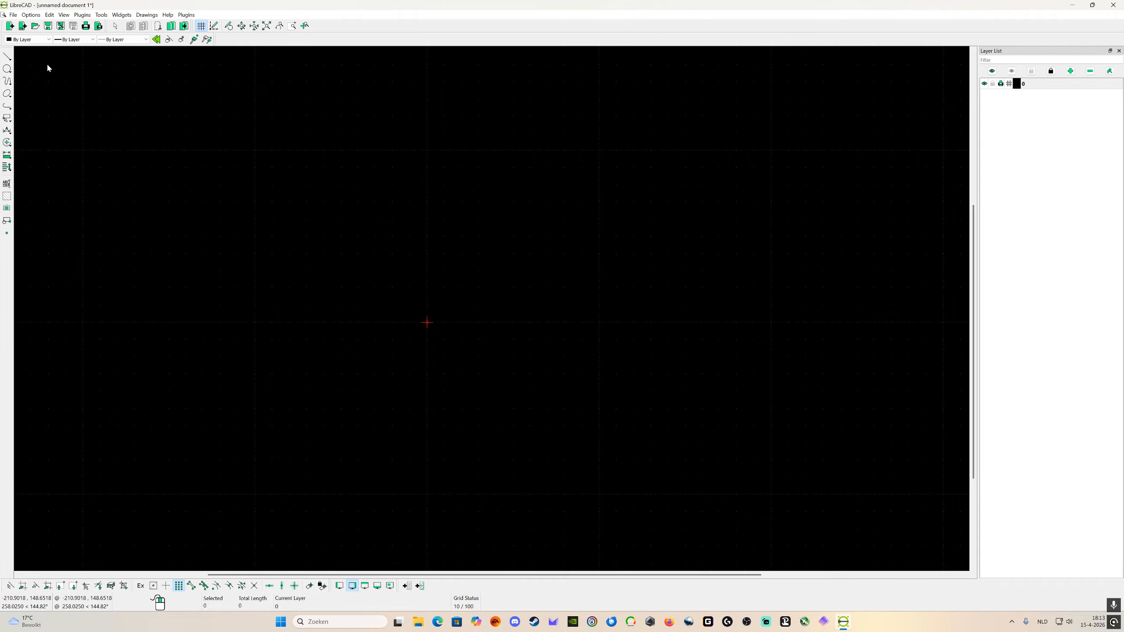
Step: Draw a horizontal two-point line from the origin to (100, 0), and check layer 0's settings without changing them
click(8, 59)
click(26, 58)
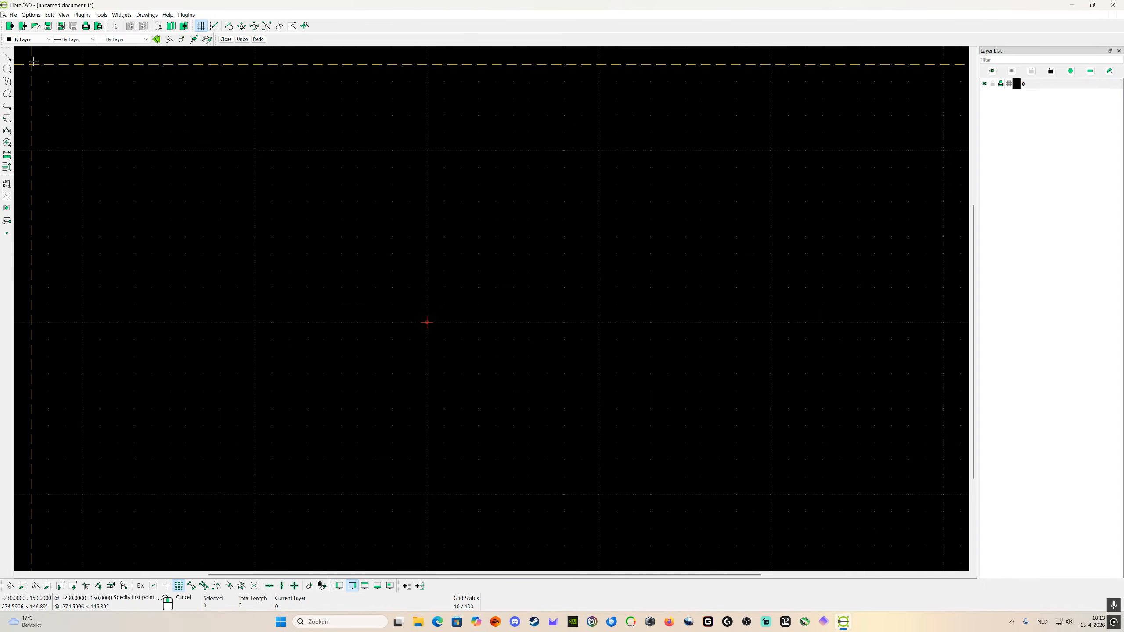
click(426, 322)
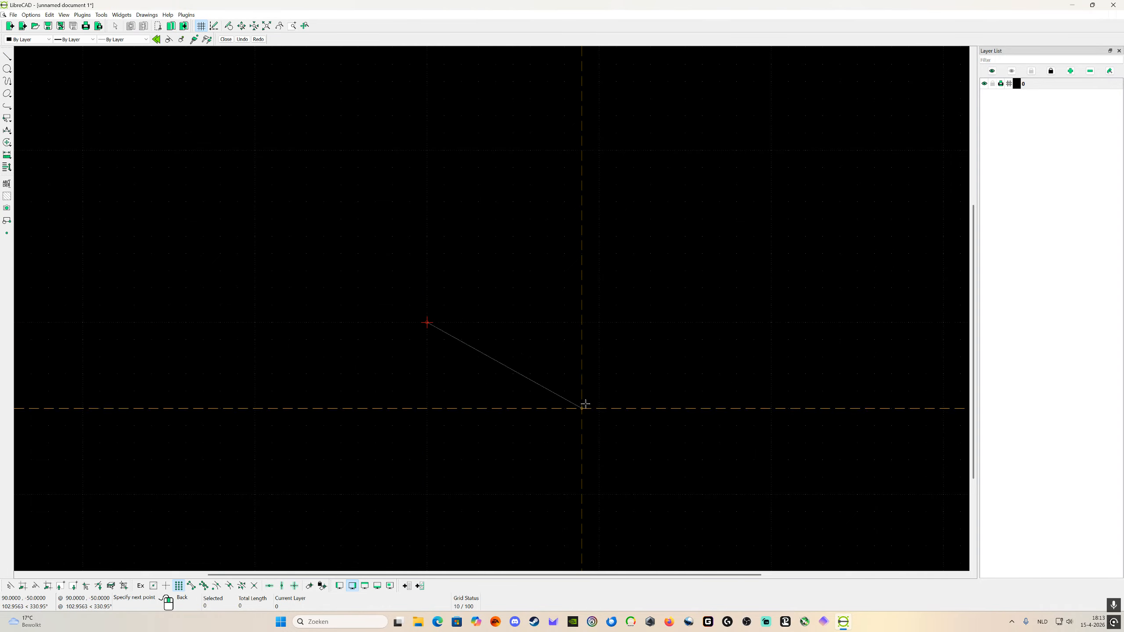
click(603, 320)
right_click(602, 320)
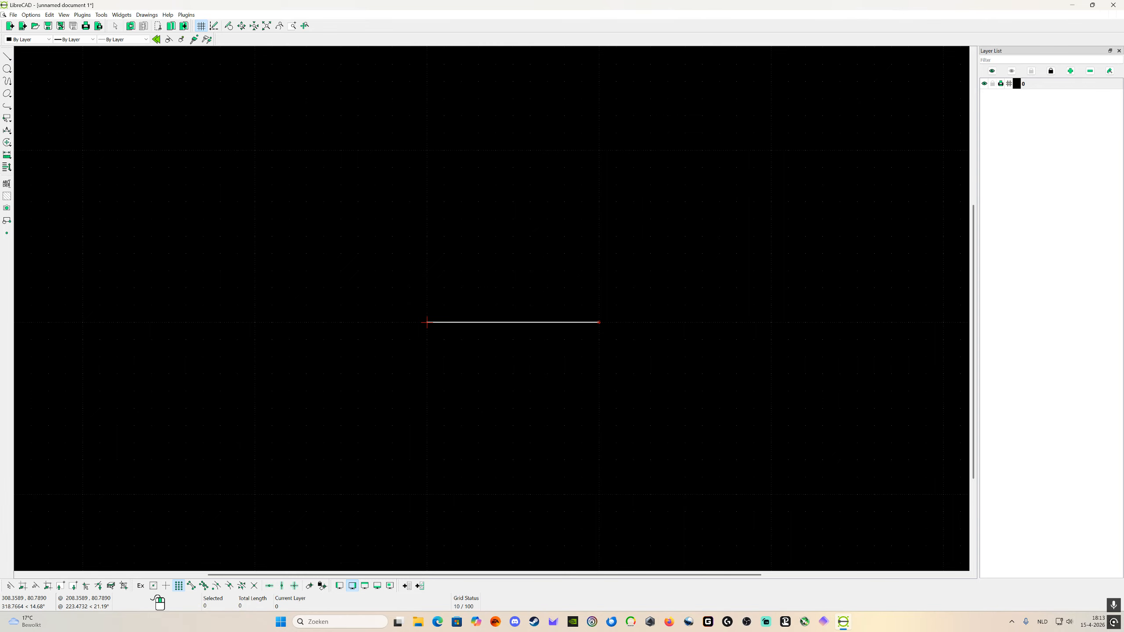
click(1110, 71)
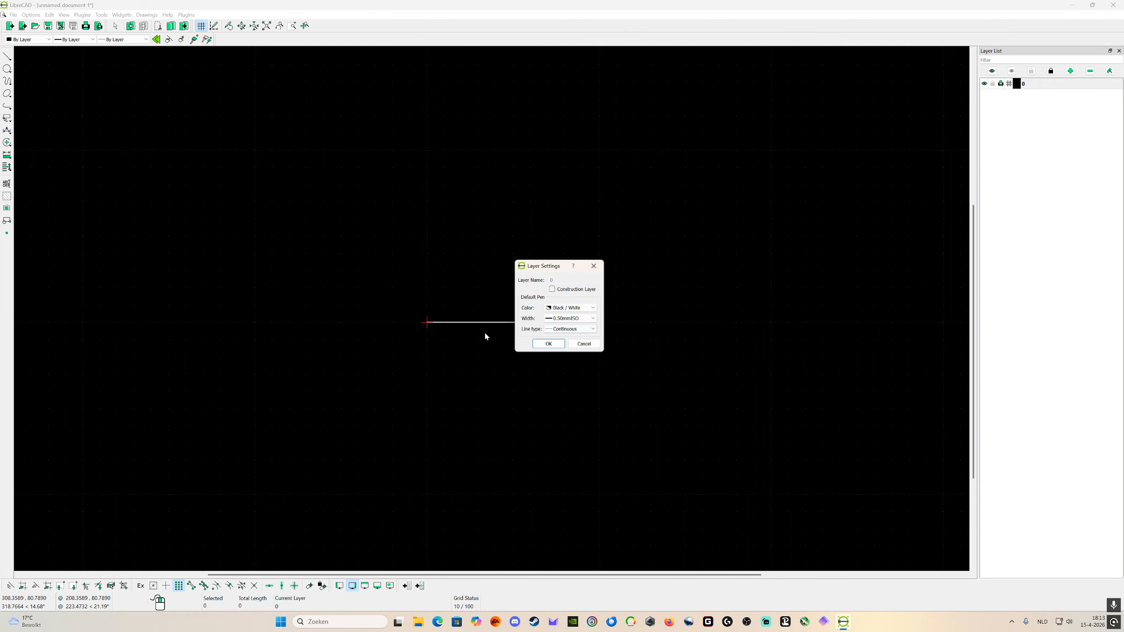
click(582, 344)
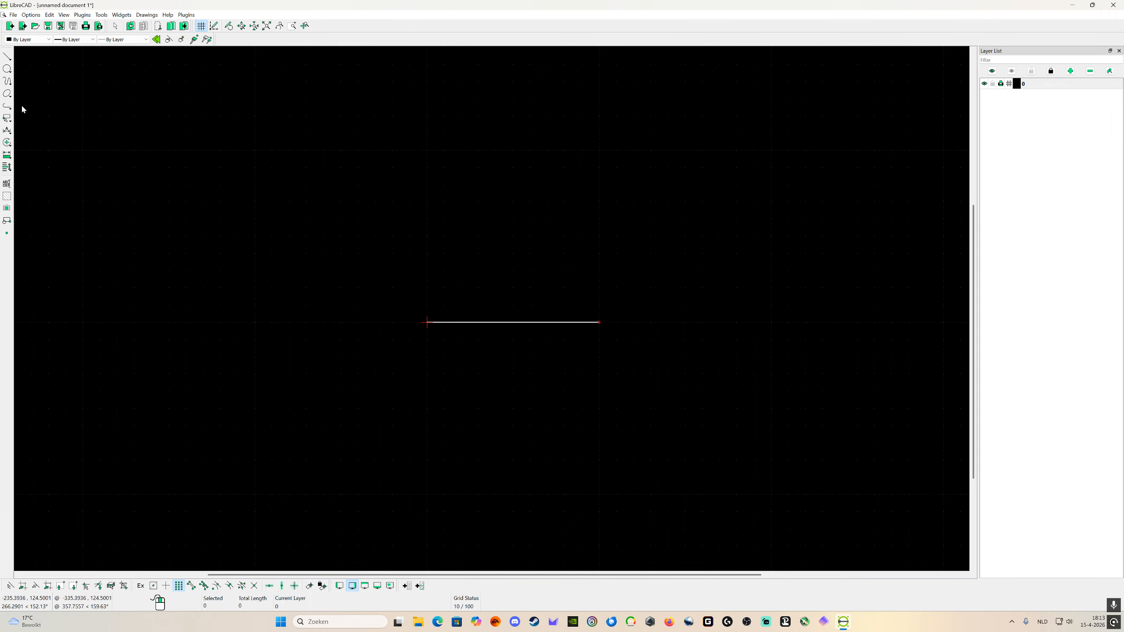
Step: Draw two-point lines from (0, 0) through (0, 100) and (100, 100) to (100, 0), completing a 100 by 100 square
click(7, 57)
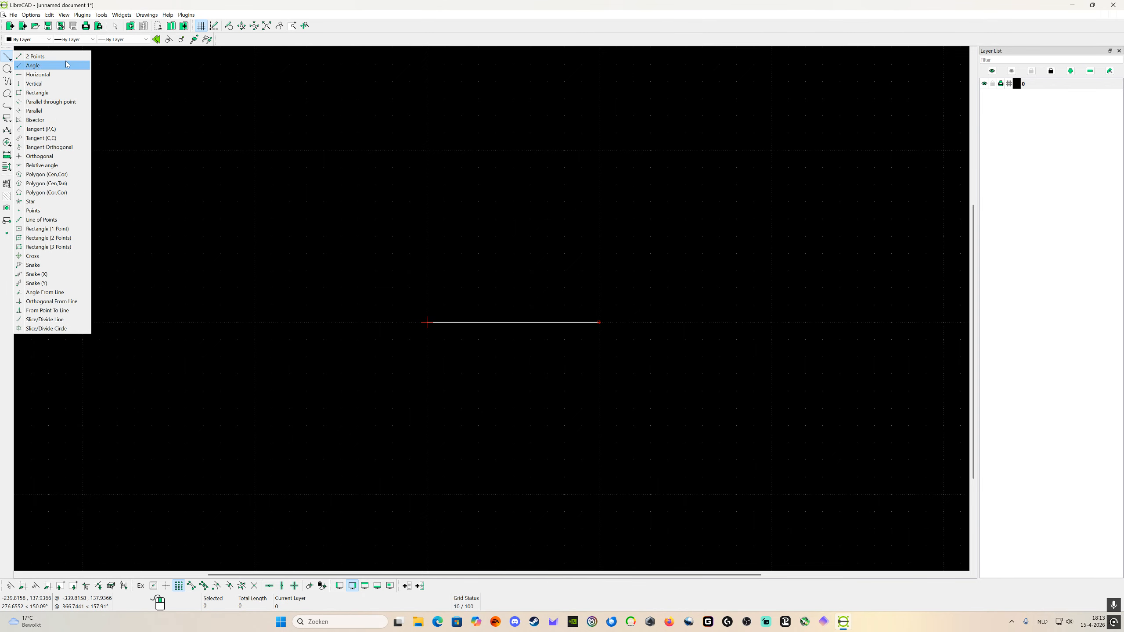
click(36, 56)
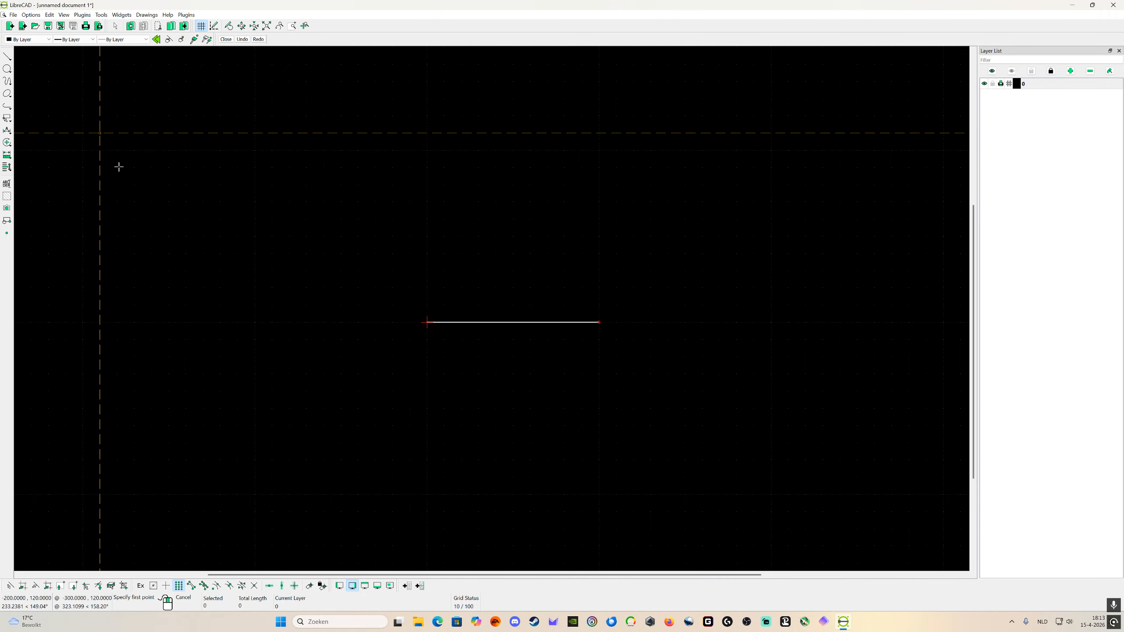
click(427, 323)
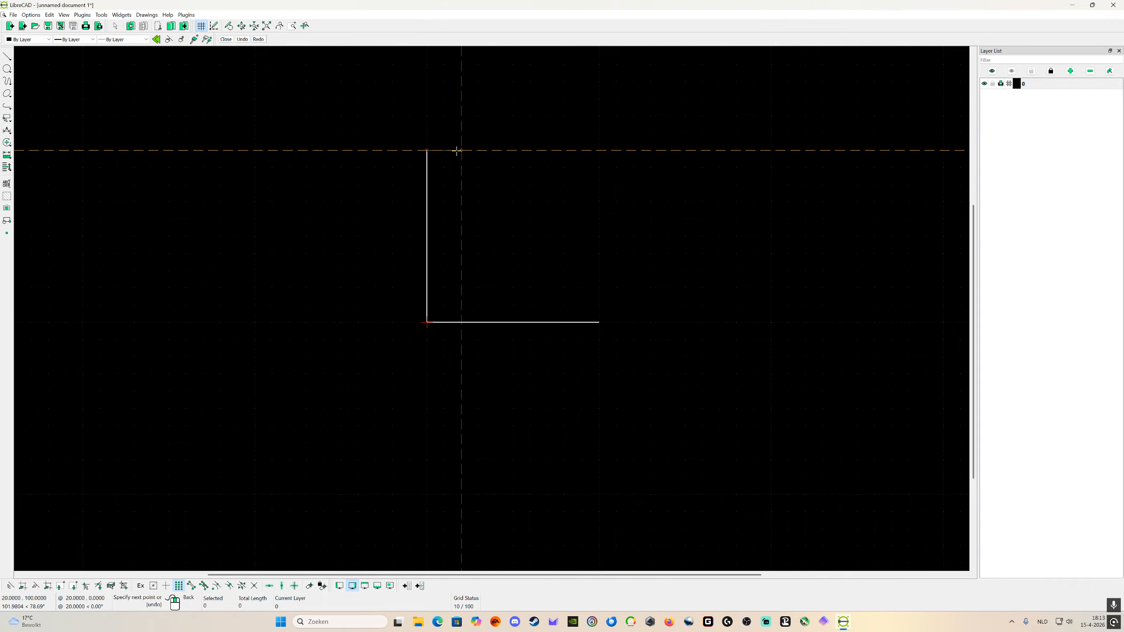
click(599, 151)
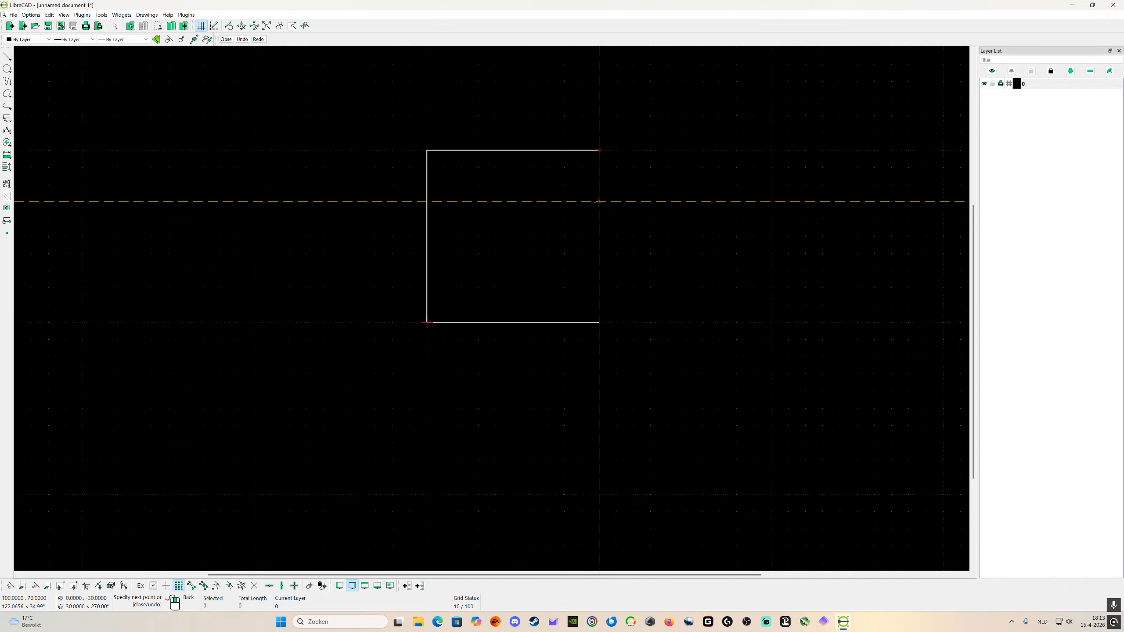
click(599, 322)
right_click(600, 380)
scroll(601, 391, down, 2)
right_click(601, 393)
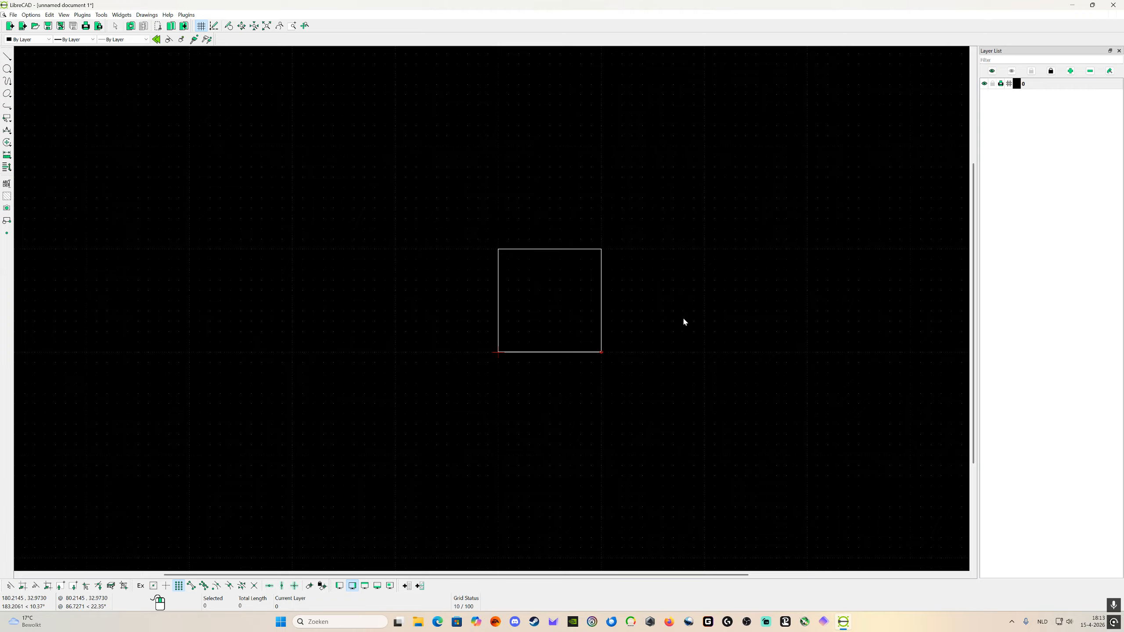
Step: Draw a circle of radius 30 centred in the square at (50, 50)
scroll(677, 316, up, 2)
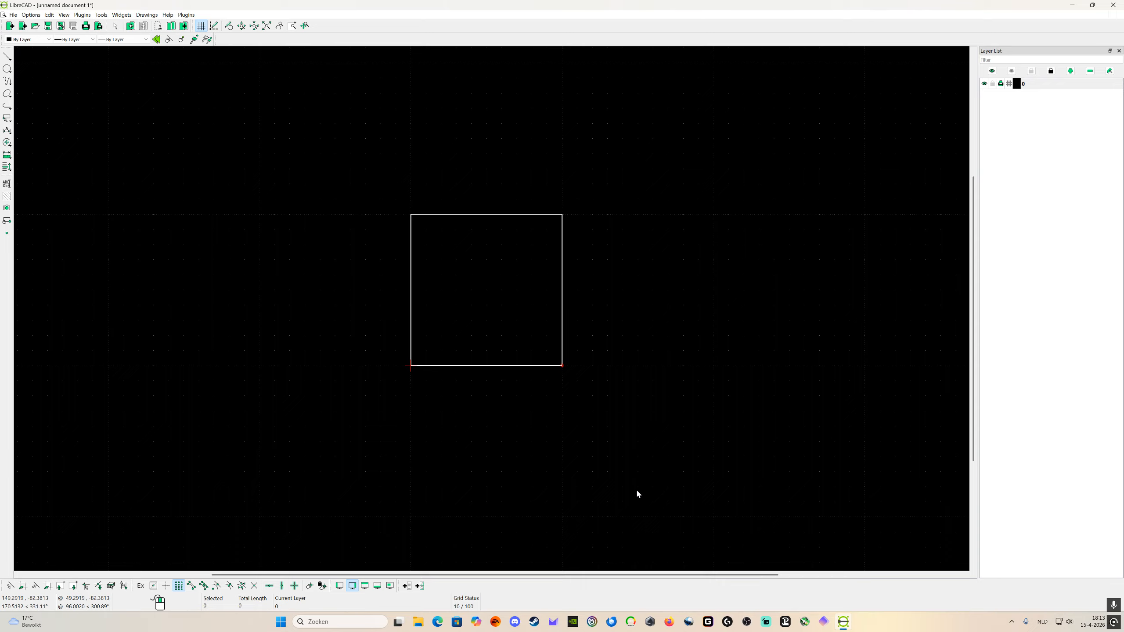
click(6, 68)
click(32, 69)
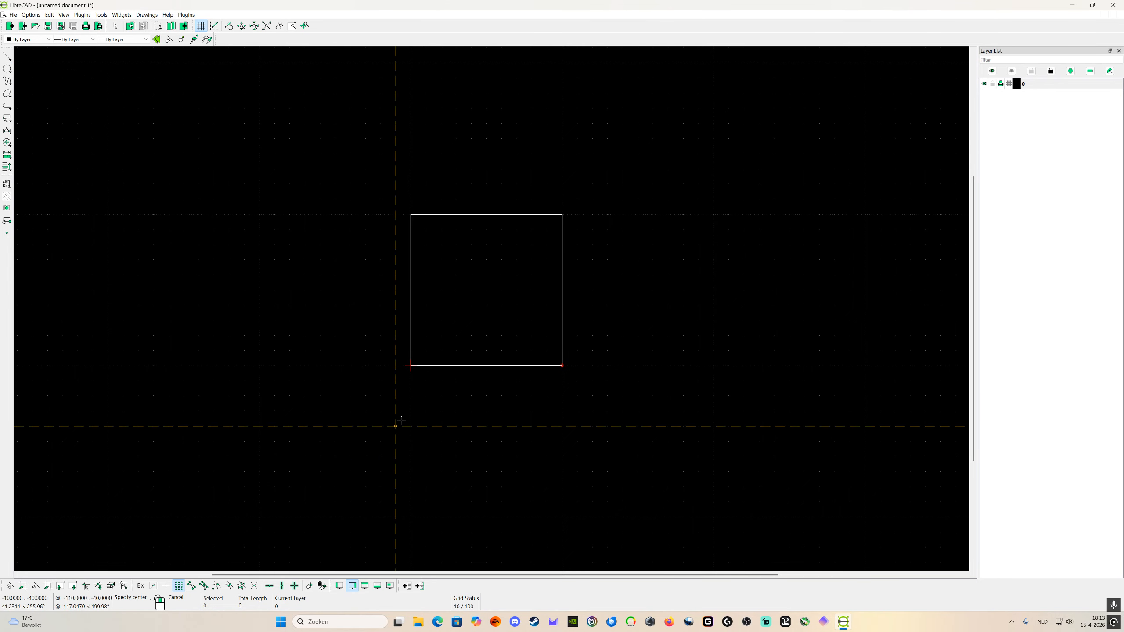
click(487, 290)
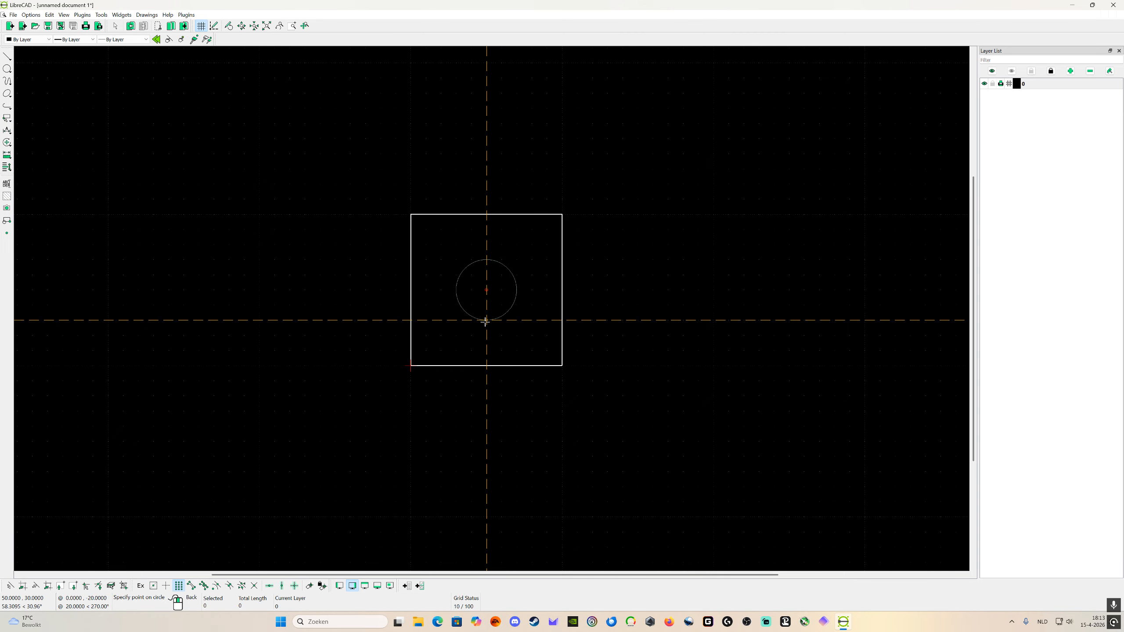
click(487, 339)
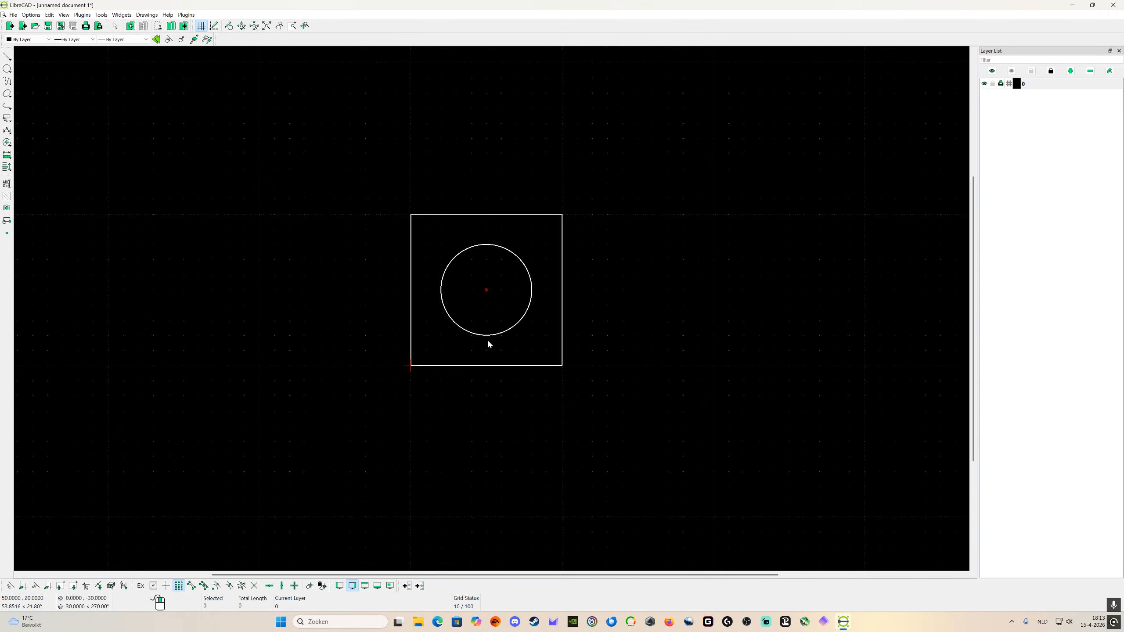
scroll(554, 412, down, 2)
scroll(609, 415, up, 3)
scroll(620, 417, down, 3)
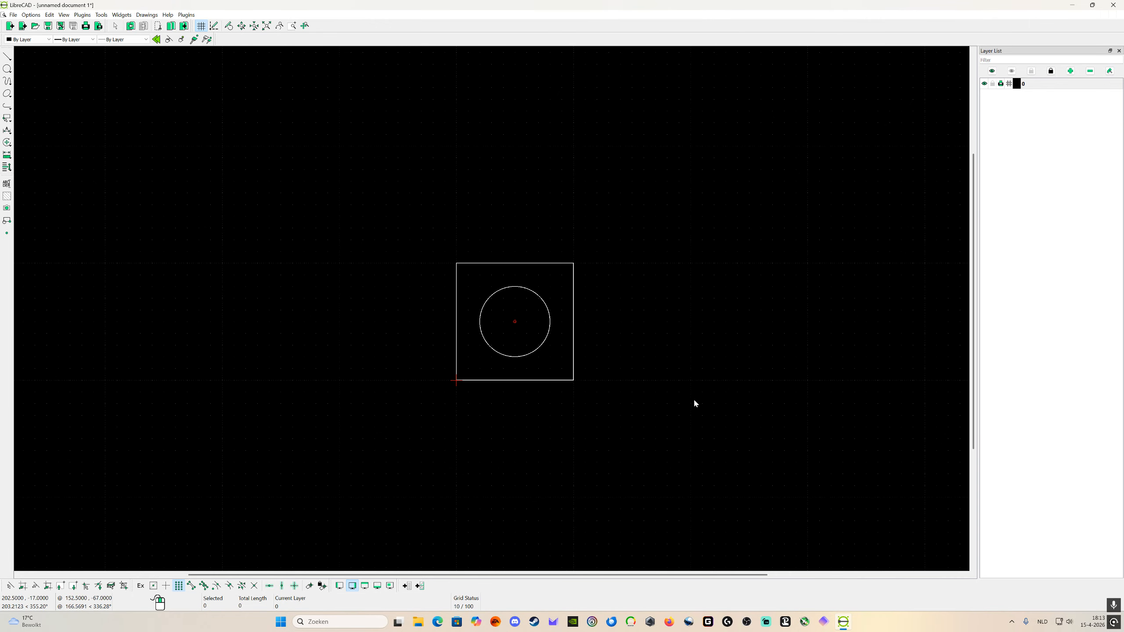
scroll(694, 401, up, 1)
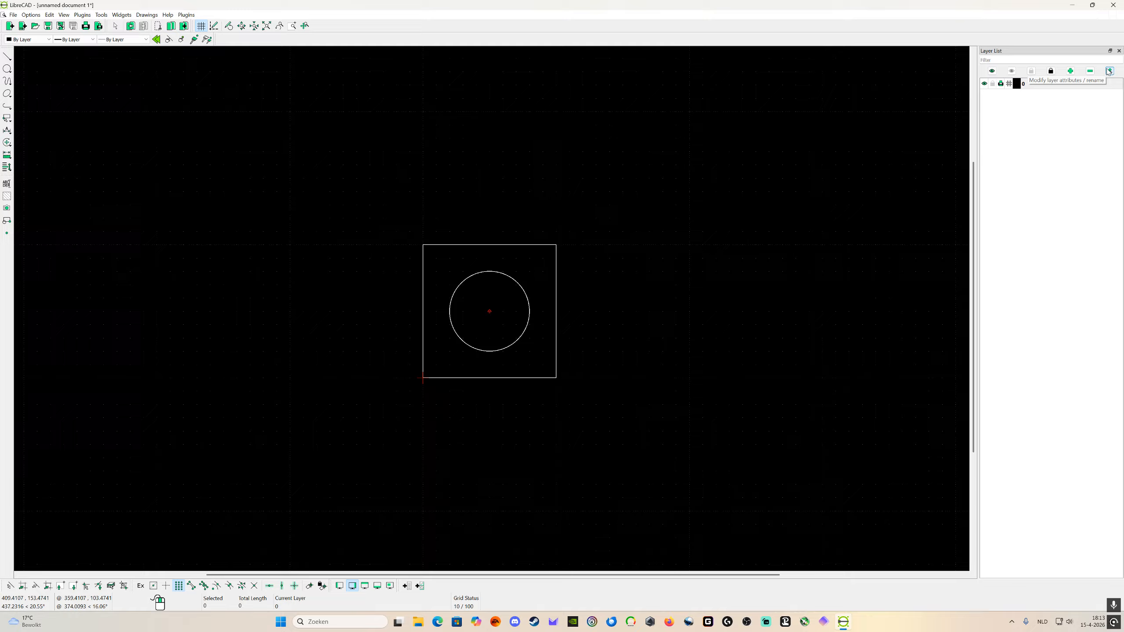
Step: Begin a new layer named Center with a default pen width of 0.05mm
click(1070, 72)
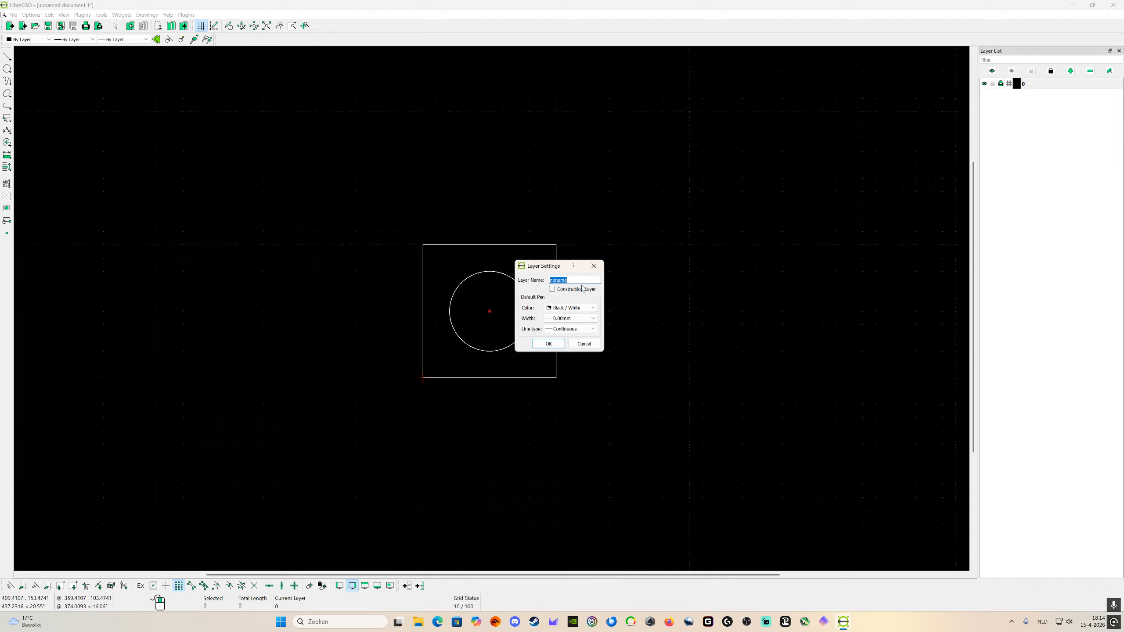
drag(604, 355, 761, 449)
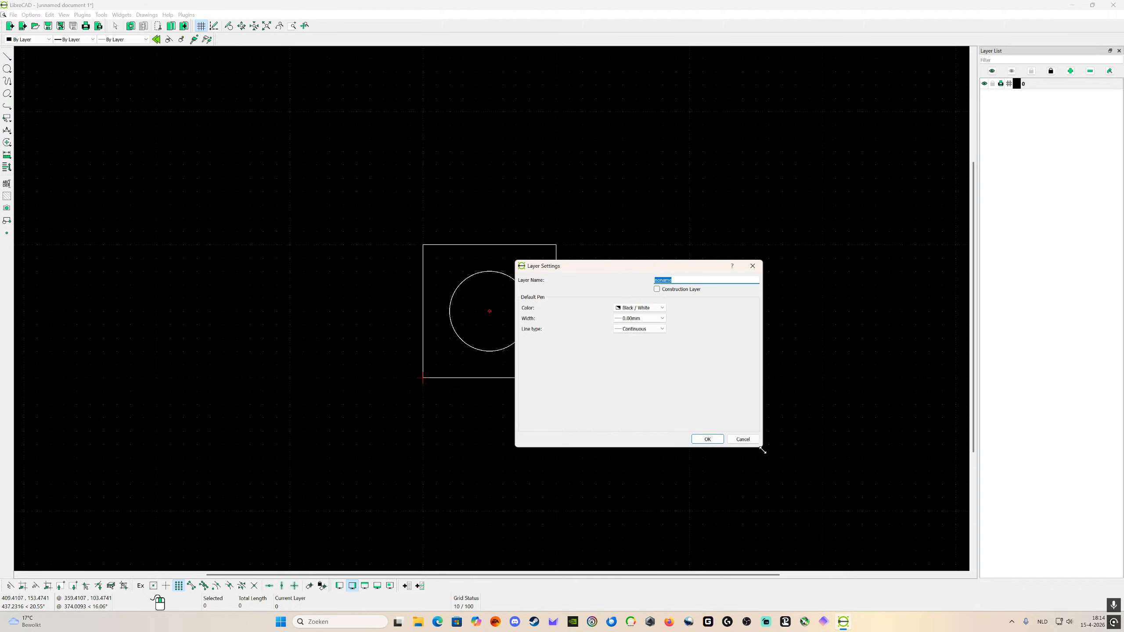
drag(593, 264, 465, 241)
click(546, 254)
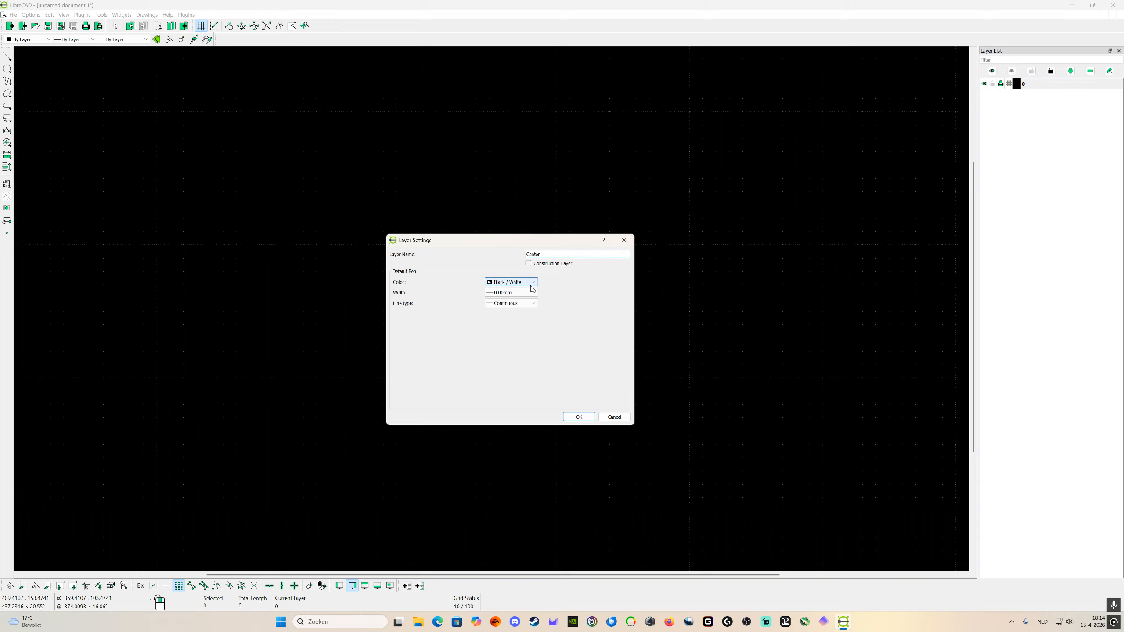
click(511, 293)
click(513, 312)
Step: Give the new Center layer the line type Center (small) and confirm its creation
click(518, 305)
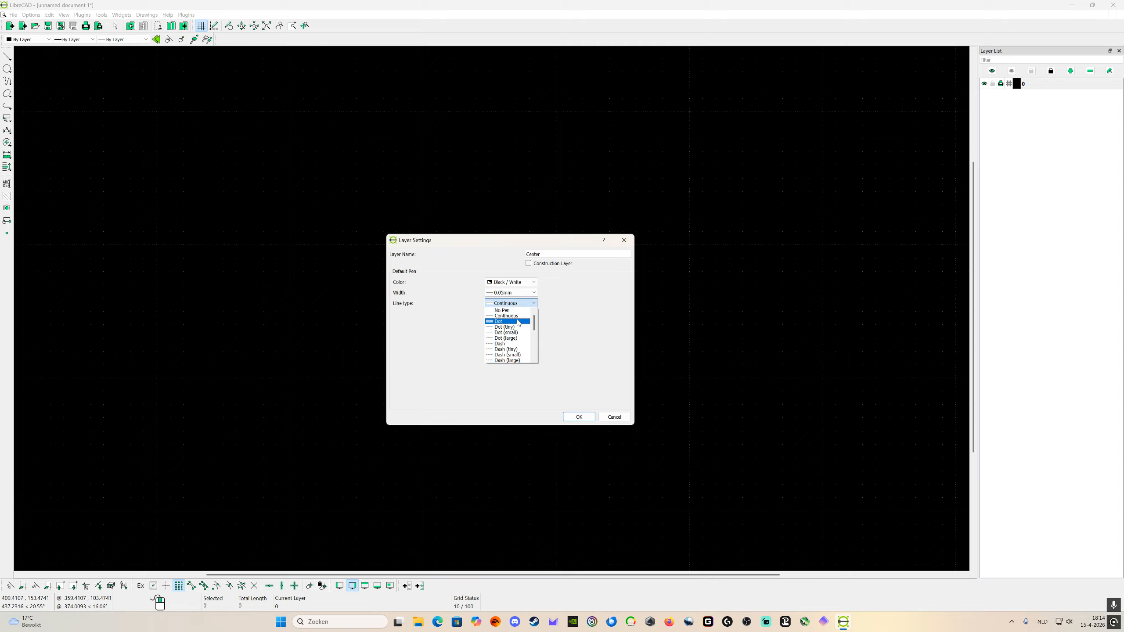
scroll(518, 345, up, 1)
scroll(513, 341, down, 3)
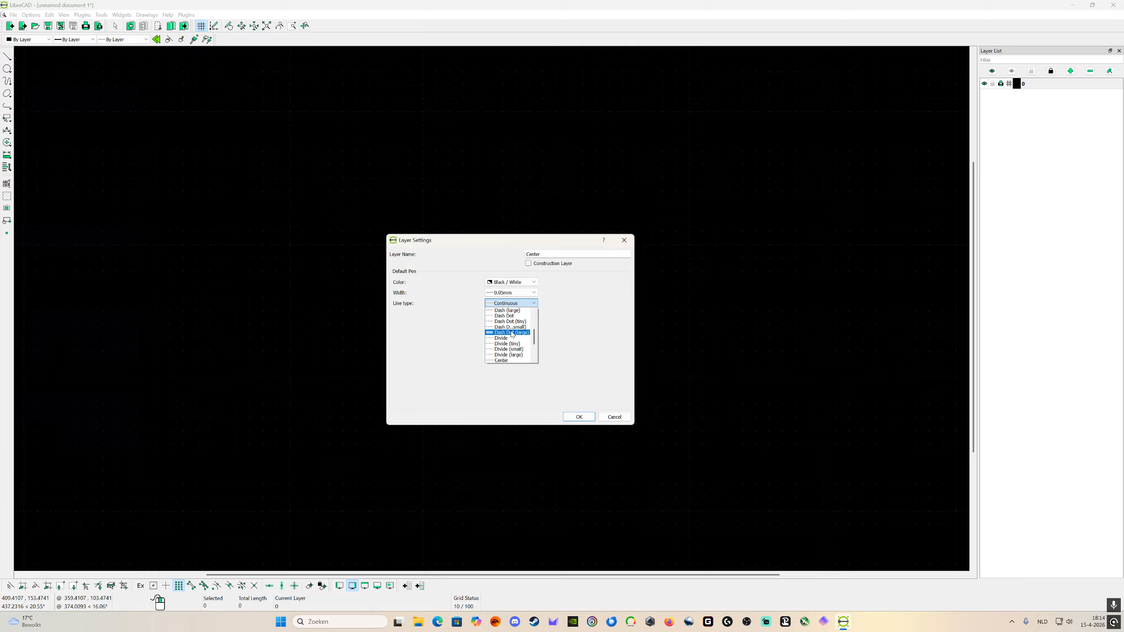
scroll(520, 350, down, 1)
scroll(519, 361, down, 1)
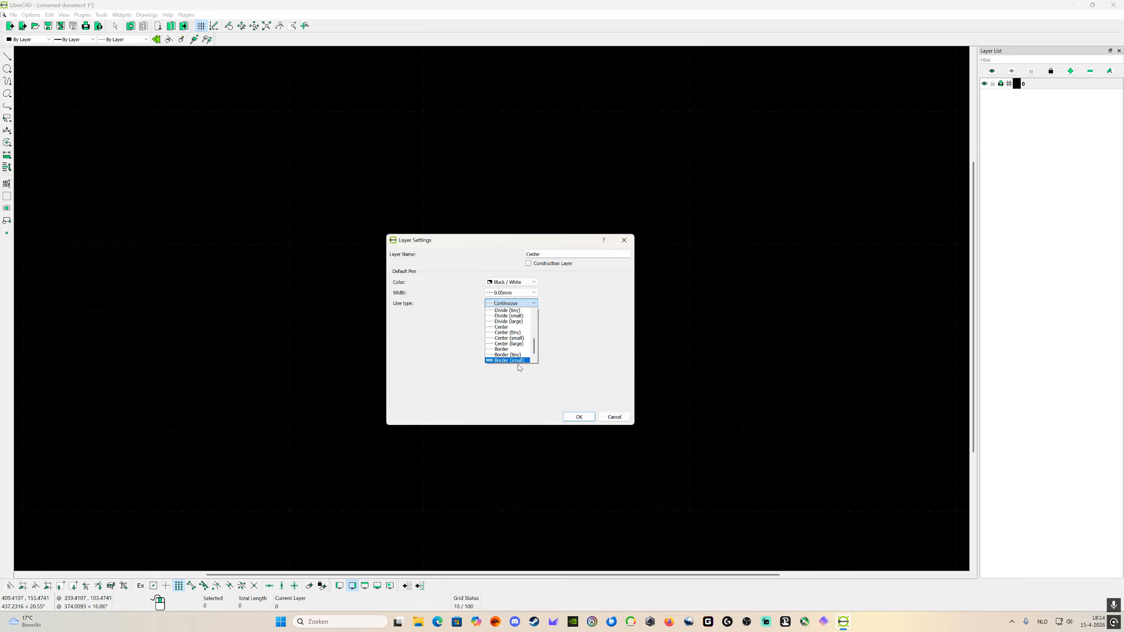
click(516, 338)
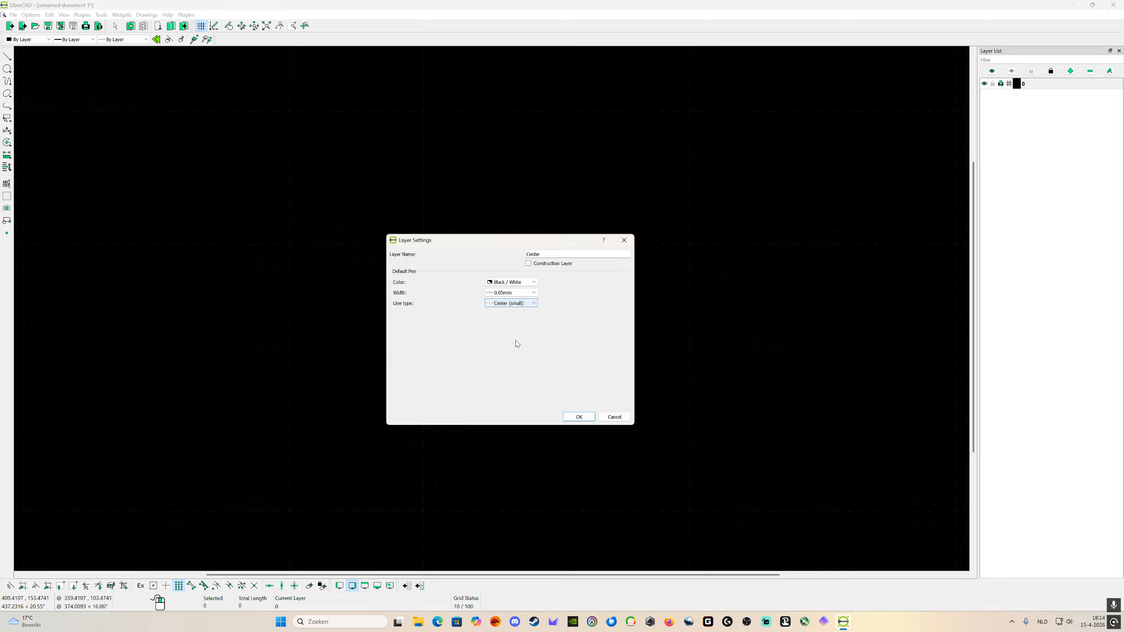
click(579, 416)
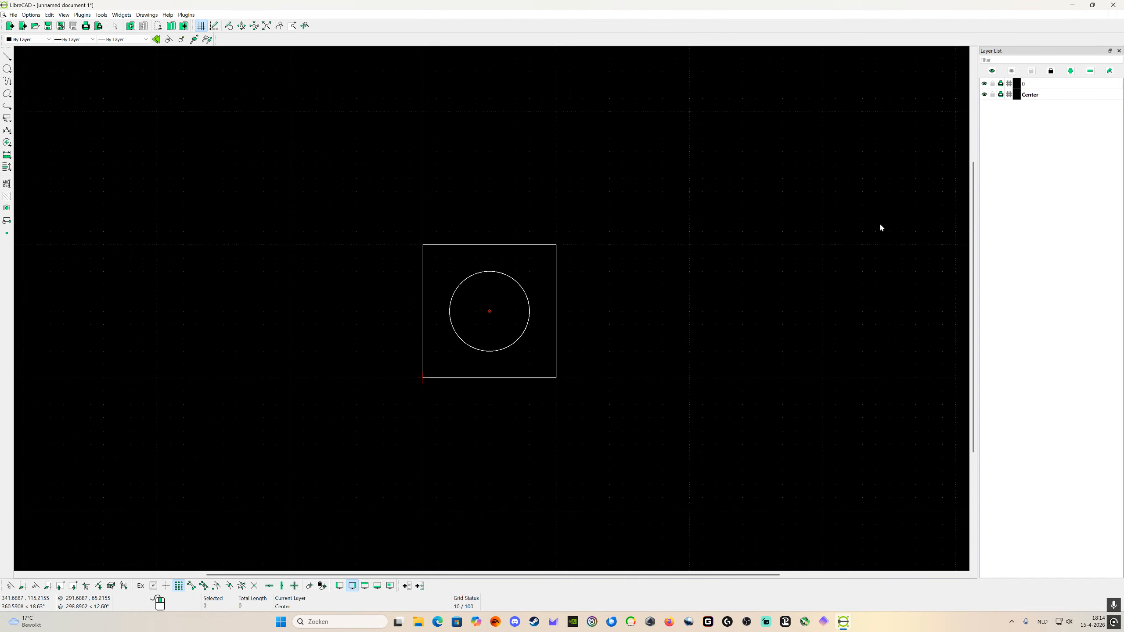
Step: Switch the active layer back and forth between 0 and Center, ending on Center
click(1048, 84)
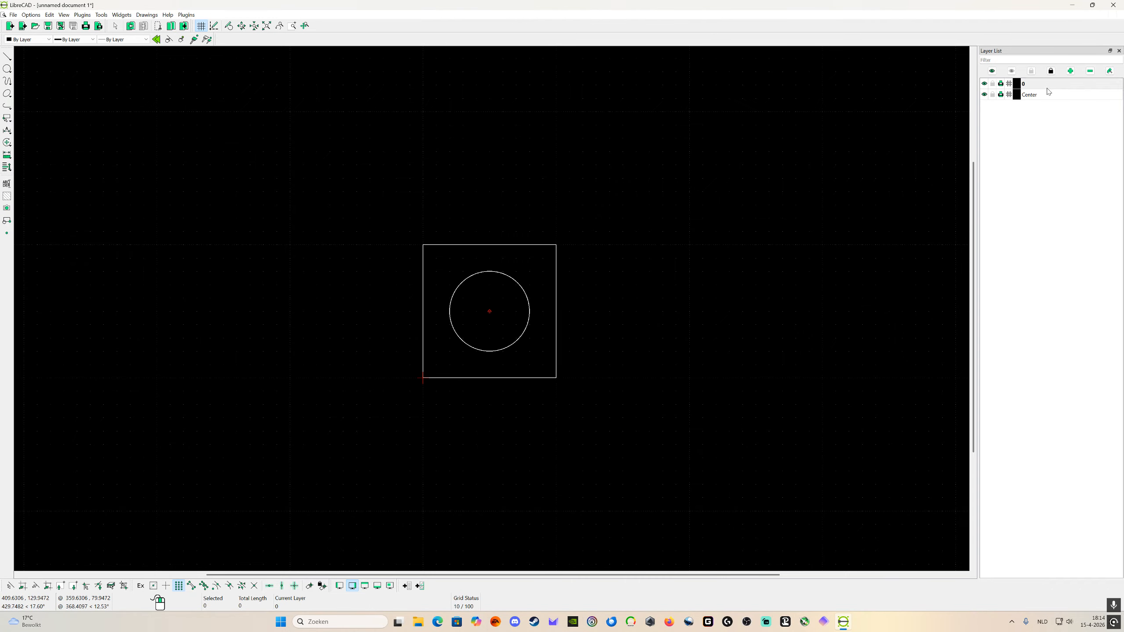
click(1048, 92)
click(1051, 86)
click(1048, 94)
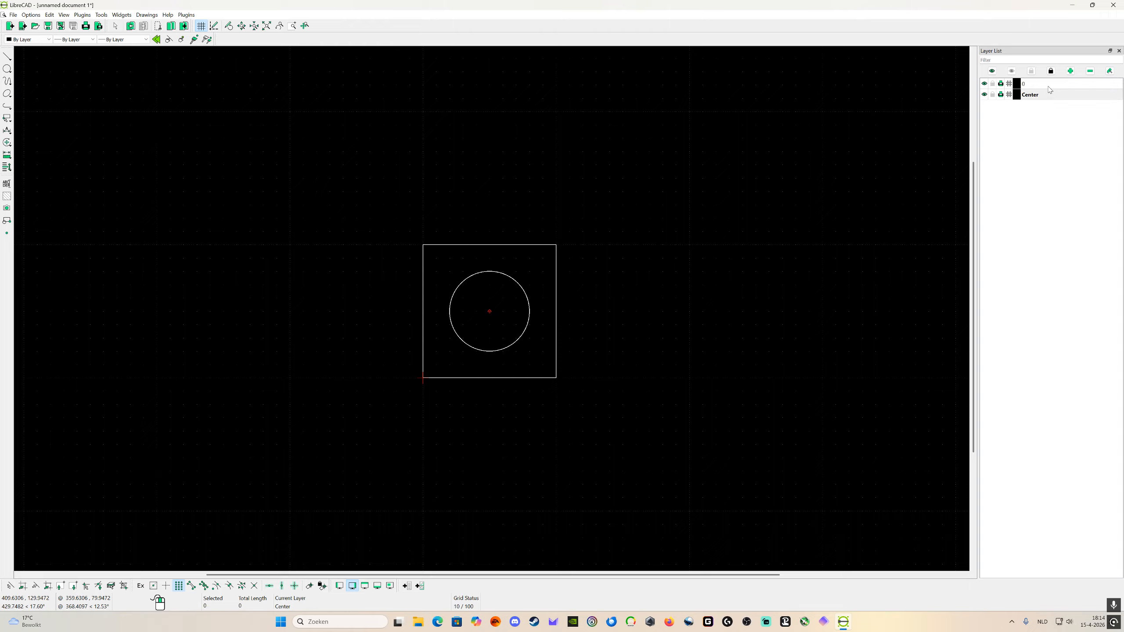
click(1050, 88)
click(1047, 99)
click(1048, 87)
click(1049, 98)
Step: Draw a horizontal center line through the circle's centre from (-20, 50) to (120, 50) on the Center layer
click(7, 56)
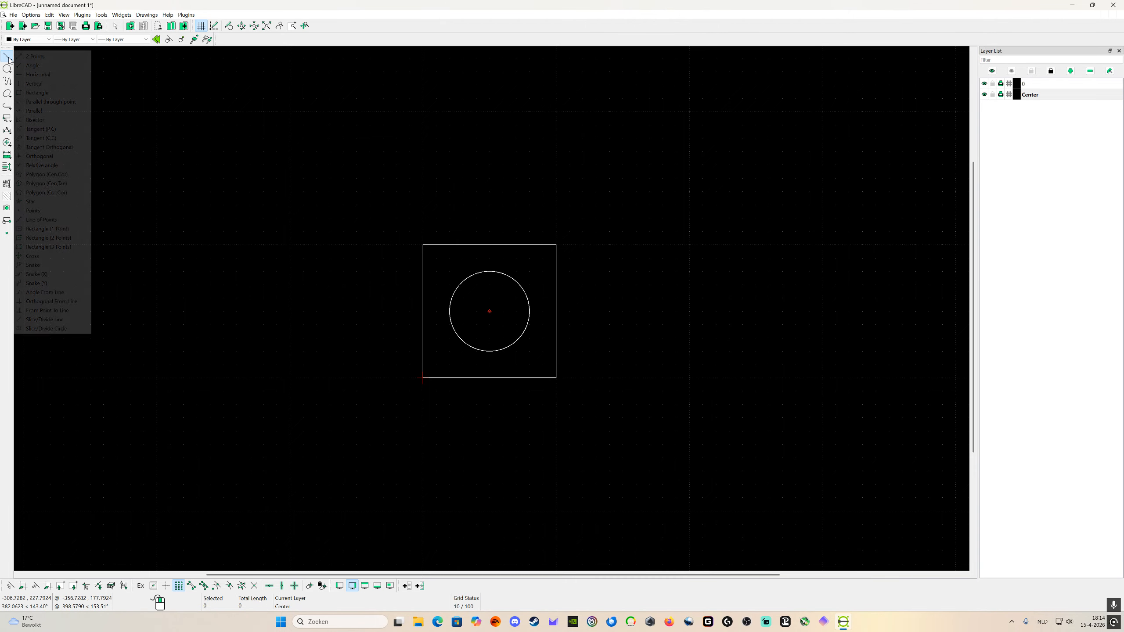
click(34, 57)
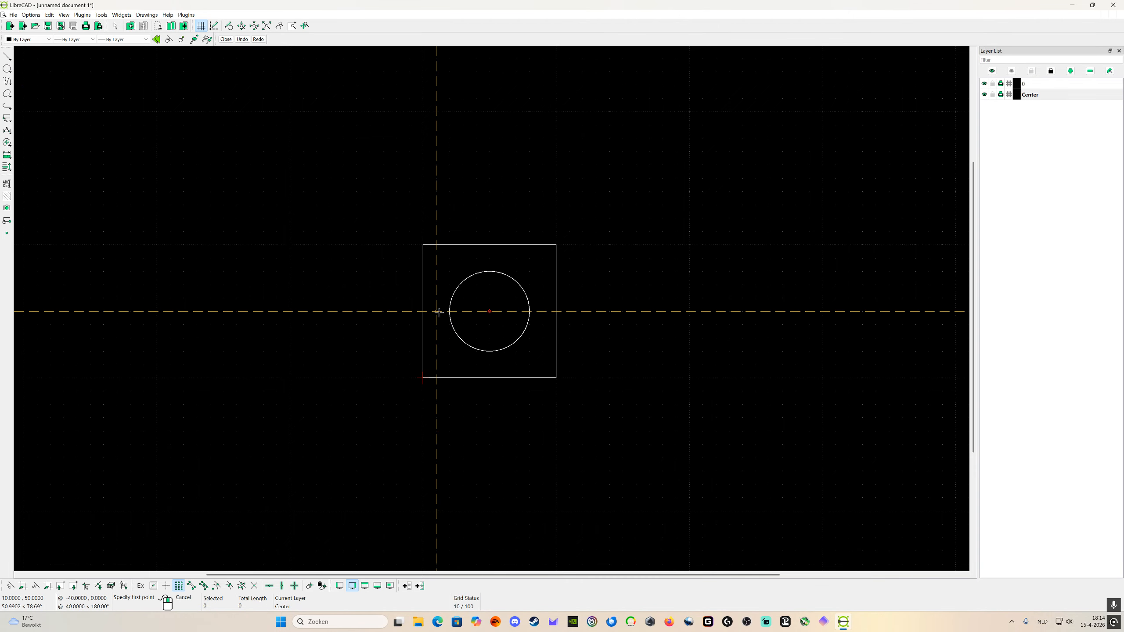
click(394, 310)
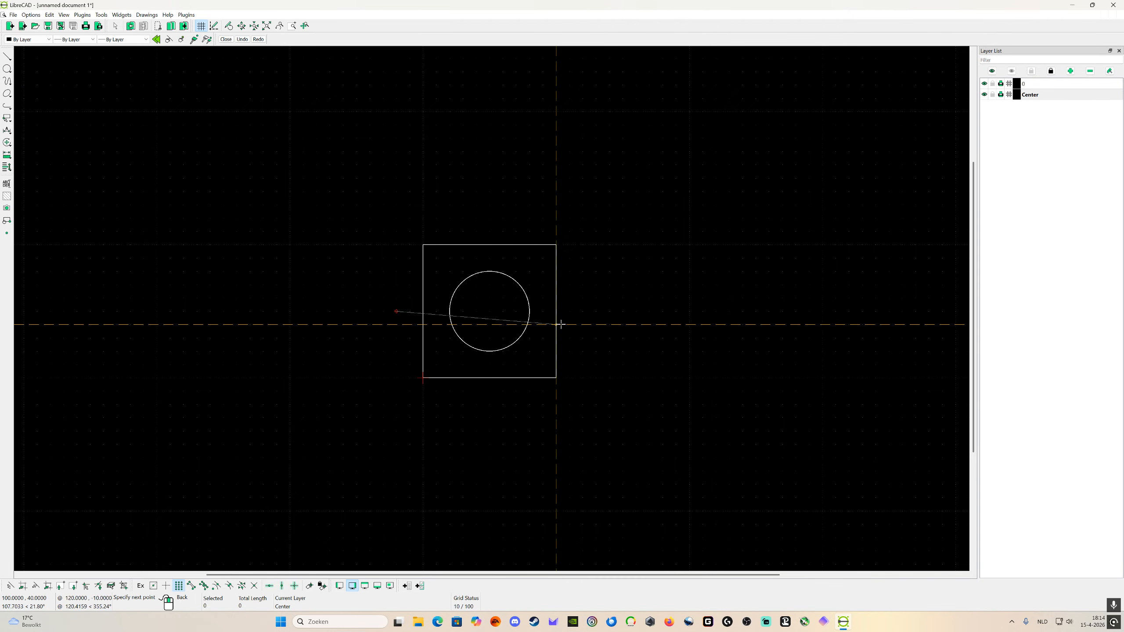
click(582, 312)
right_click(578, 309)
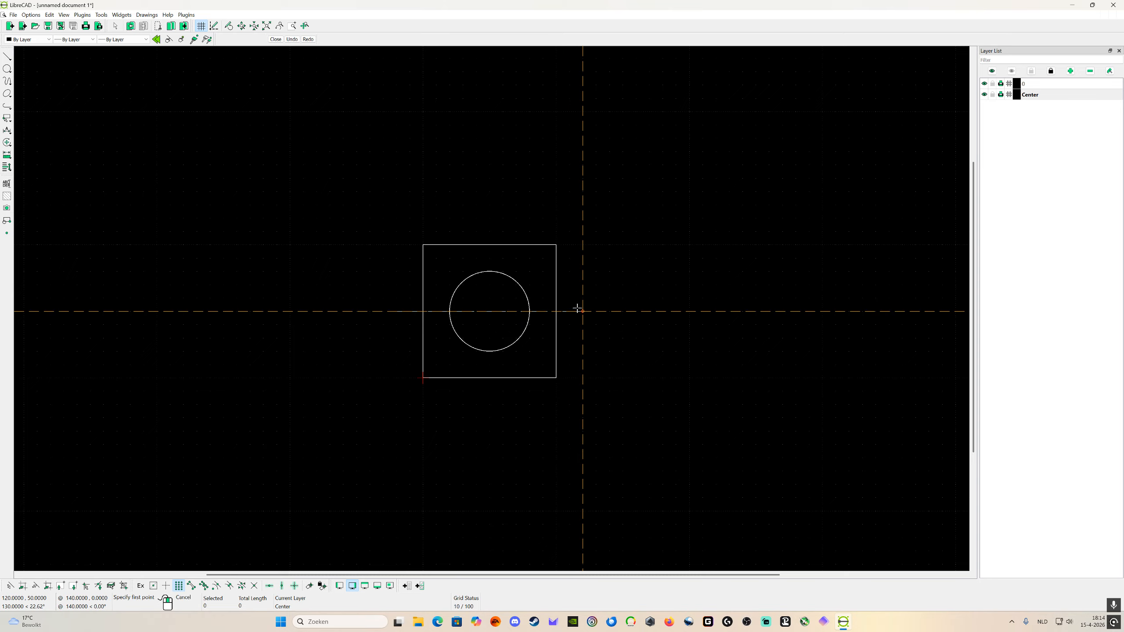
Step: Draw a vertical center line through the circle's centre from (50, 120) to (50, -20) on the Center layer
click(489, 218)
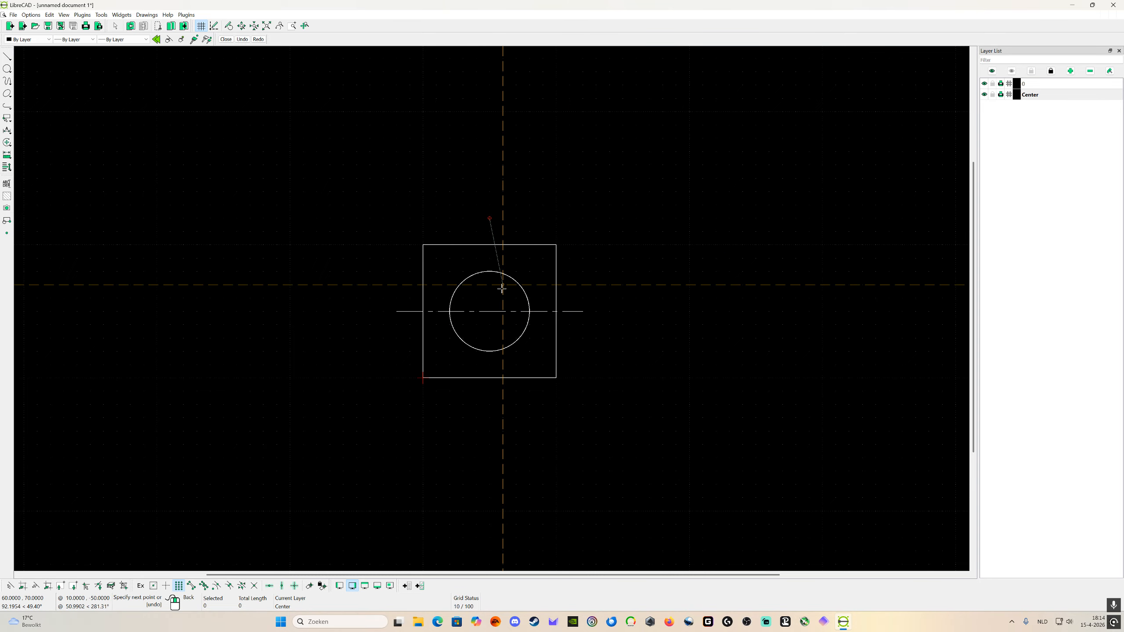
click(488, 397)
right_click(494, 394)
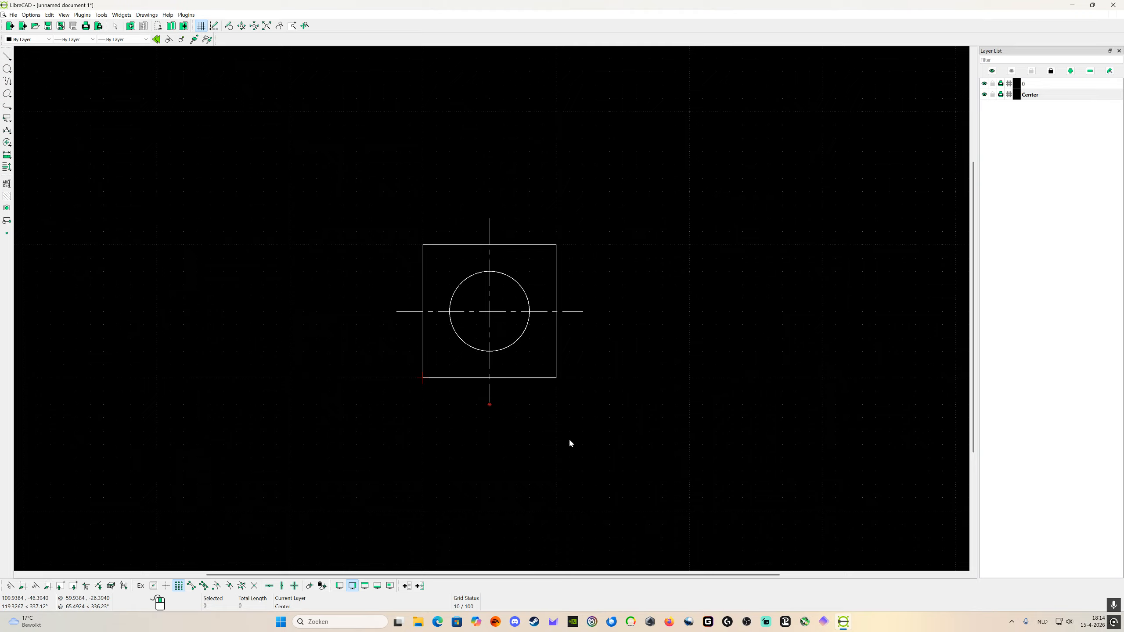
Step: On layer 0, draw a side-view rectangle 50 wide and 100 high with lines between corners (200, 100) and (250, 0)
click(7, 56)
click(31, 61)
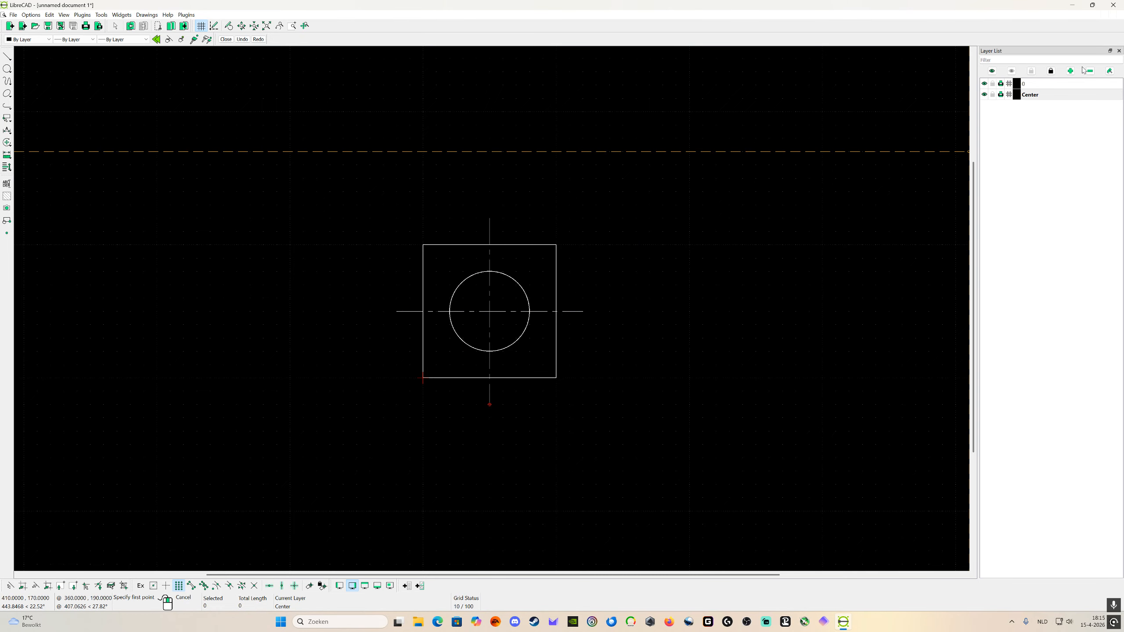
click(1064, 84)
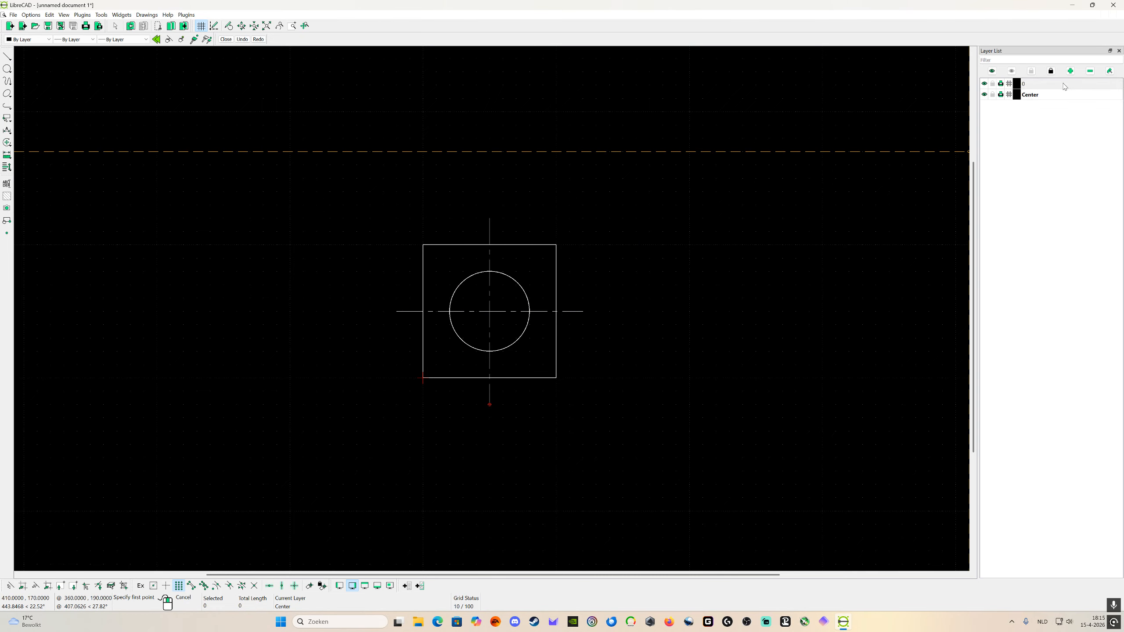
click(688, 245)
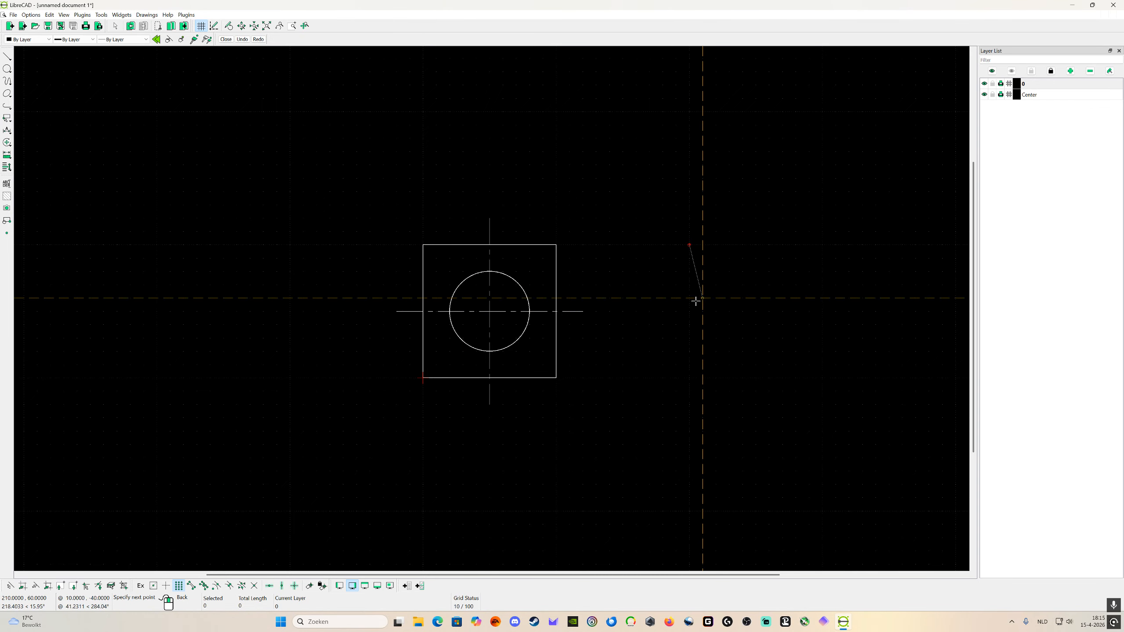
click(689, 378)
click(755, 378)
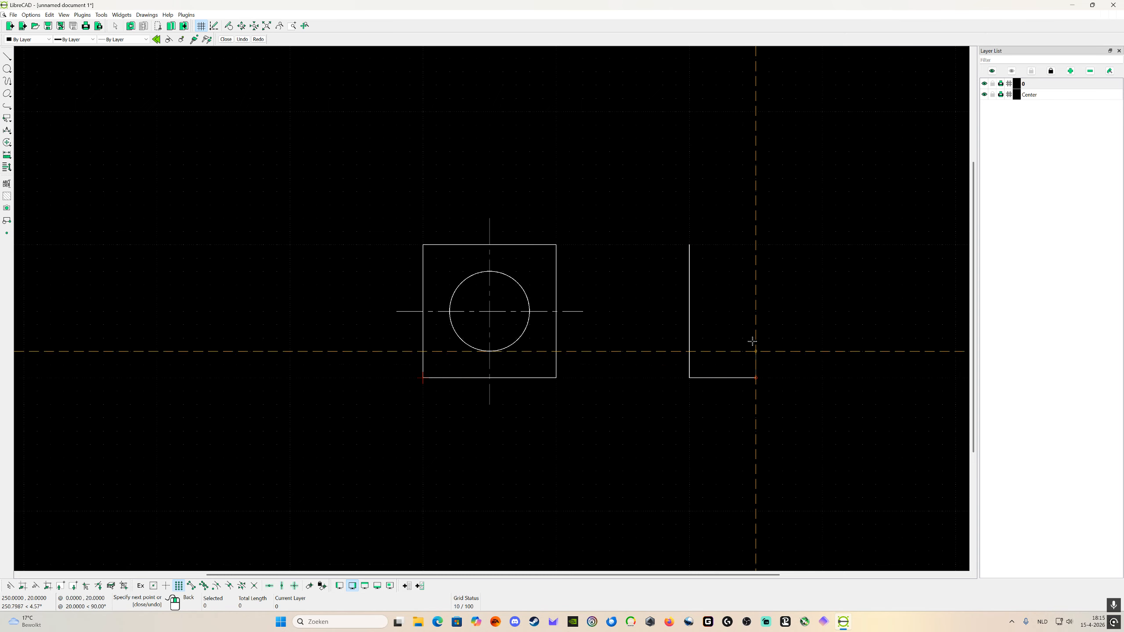
click(755, 245)
click(689, 245)
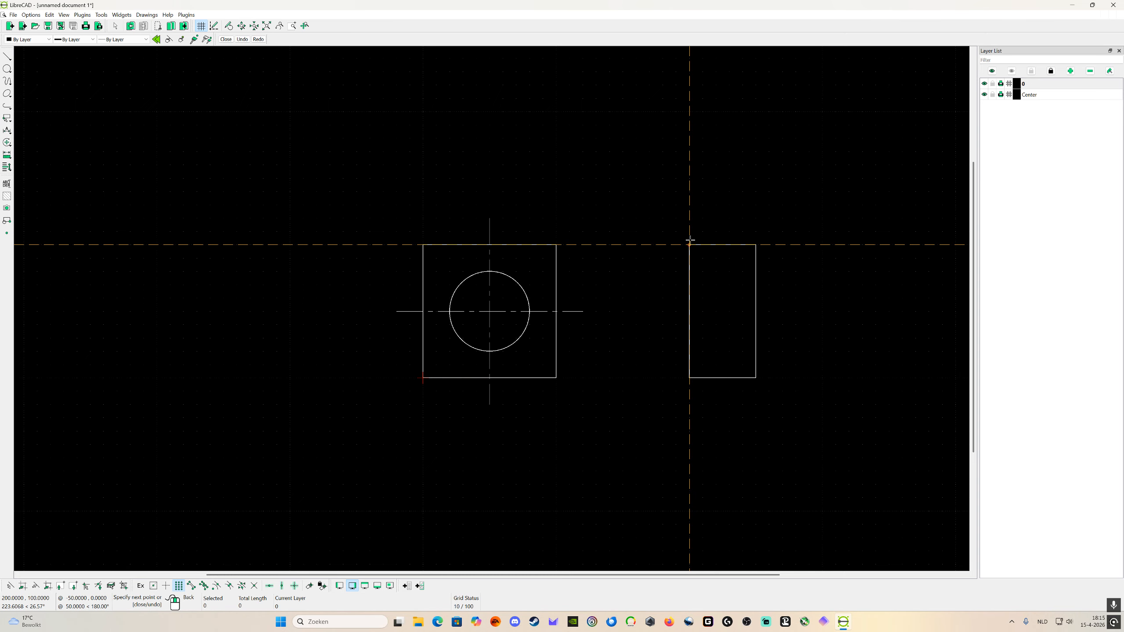
key(Escape)
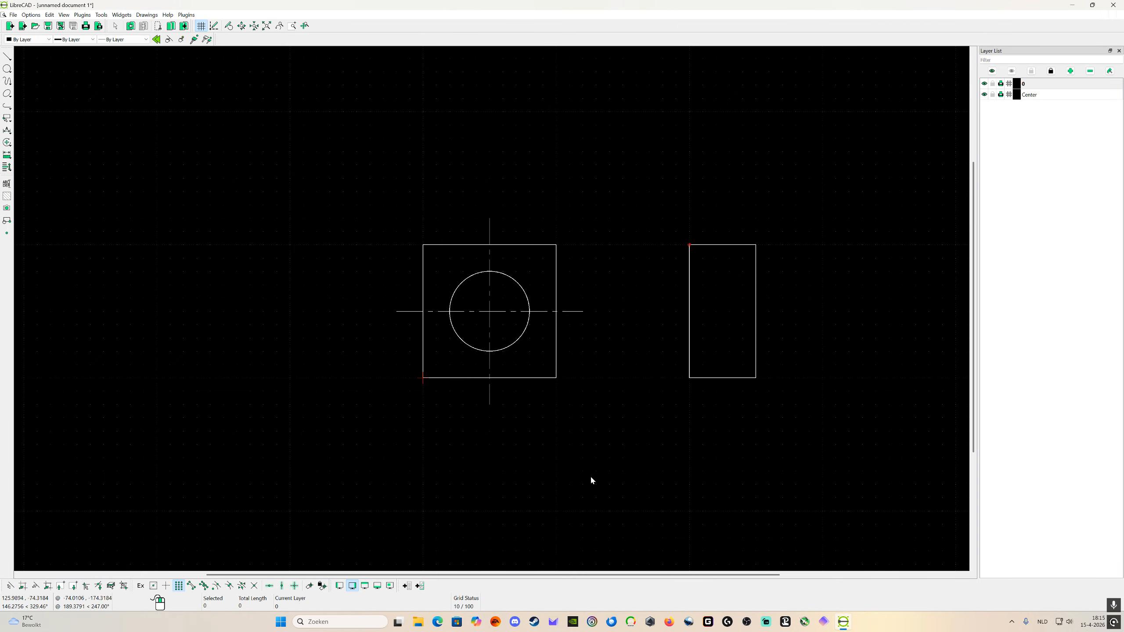
Step: Begin another new layer and clear its suggested name
scroll(628, 447, down, 1)
scroll(778, 374, up, 1)
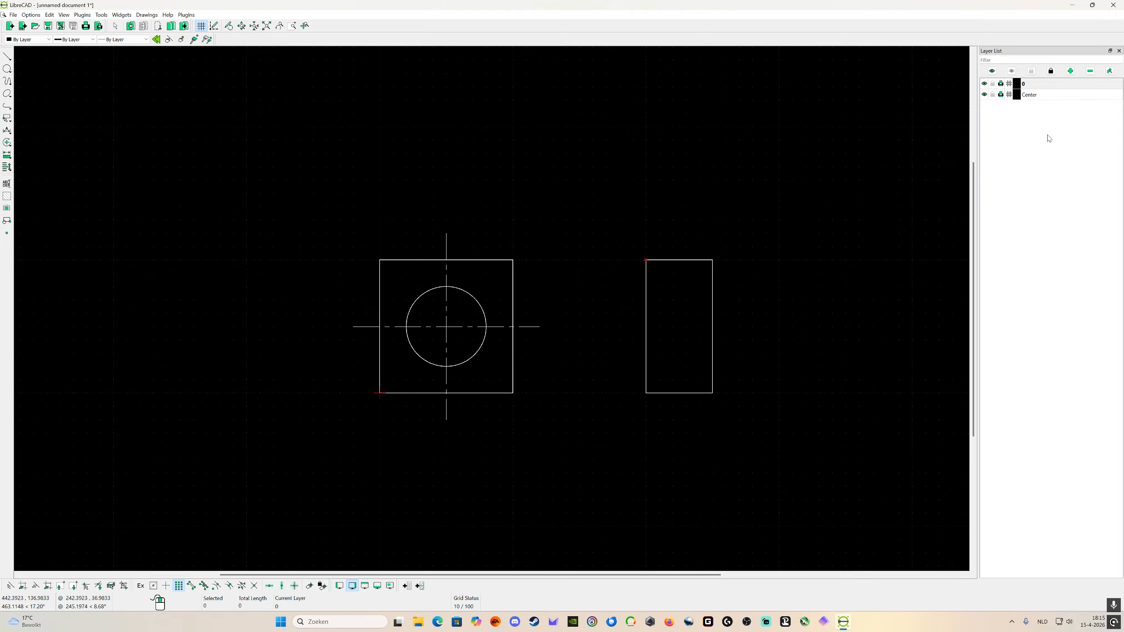
click(1035, 97)
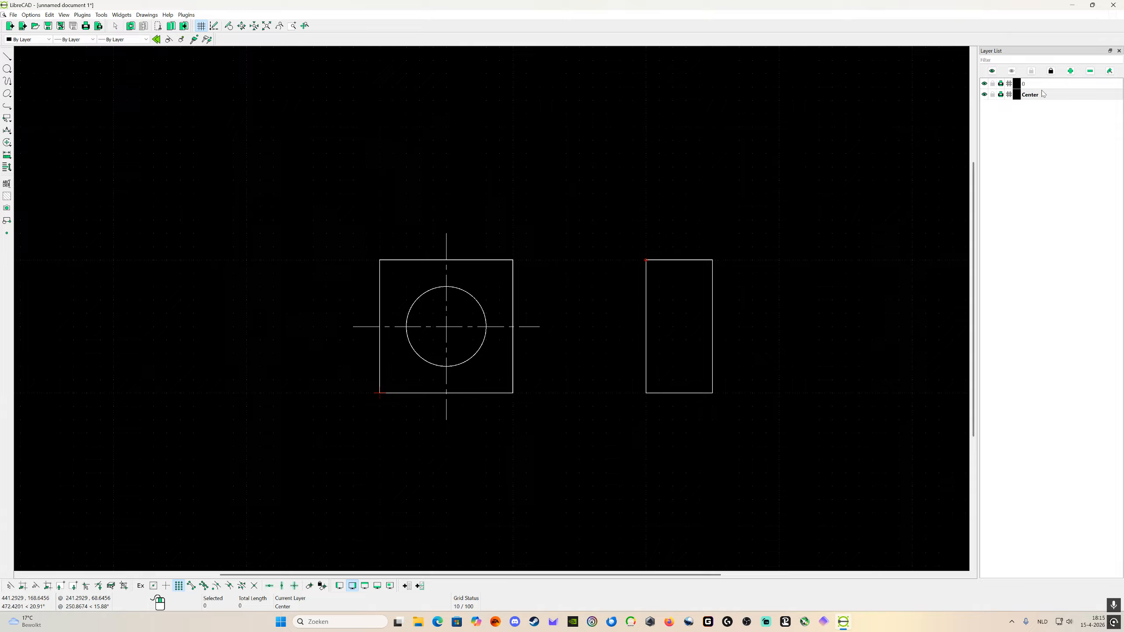
click(1070, 71)
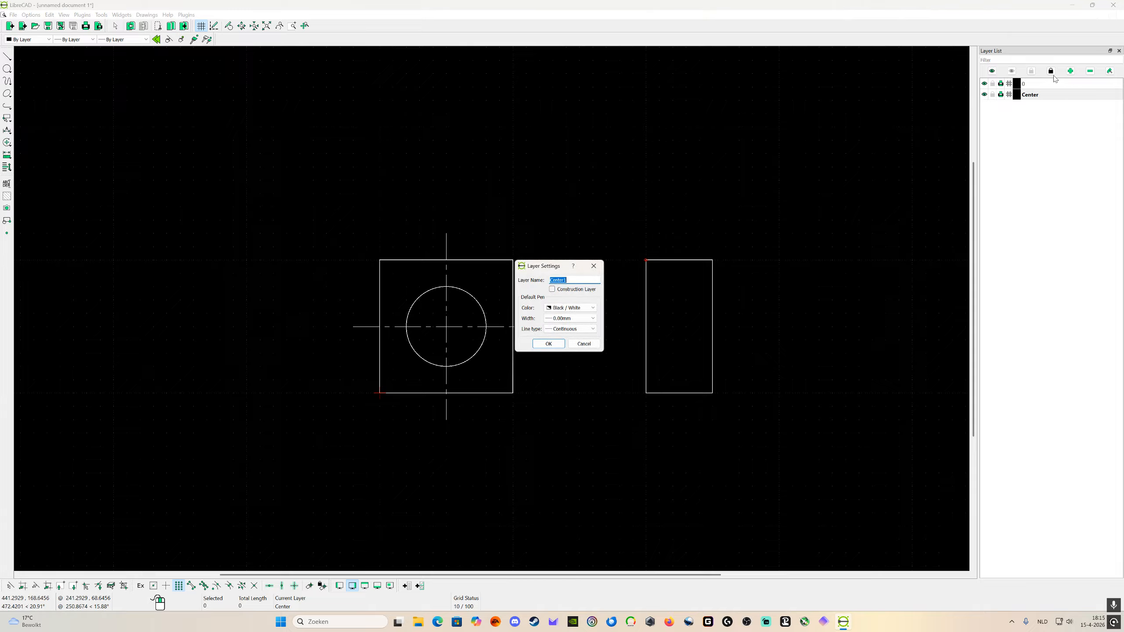
click(575, 280)
click(564, 329)
scroll(579, 373, down, 2)
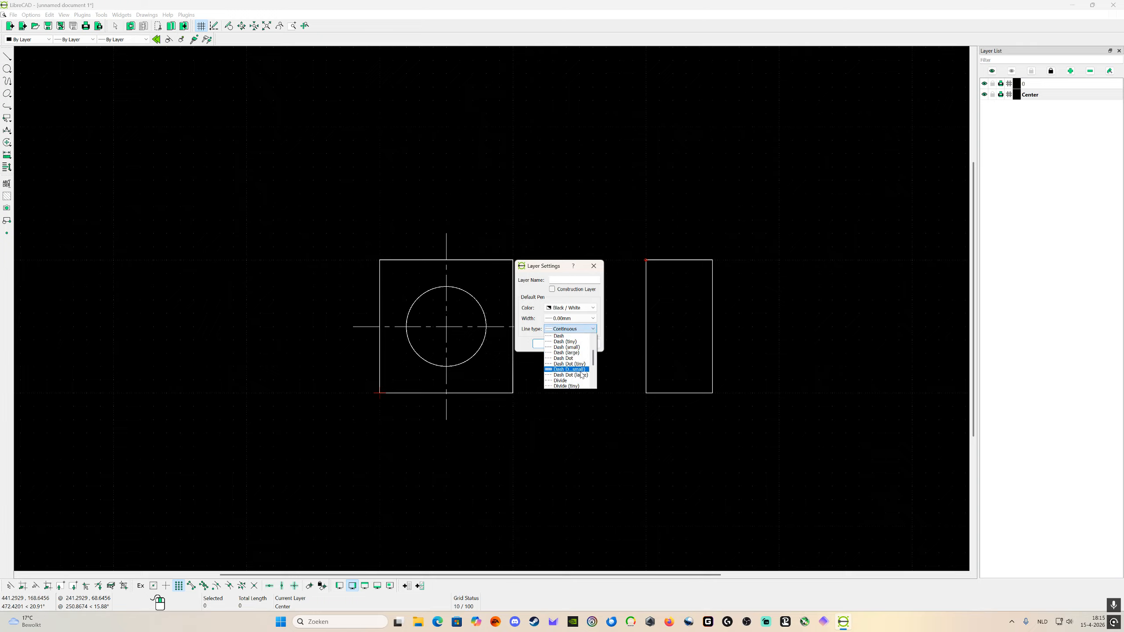
scroll(580, 374, up, 2)
key(Escape)
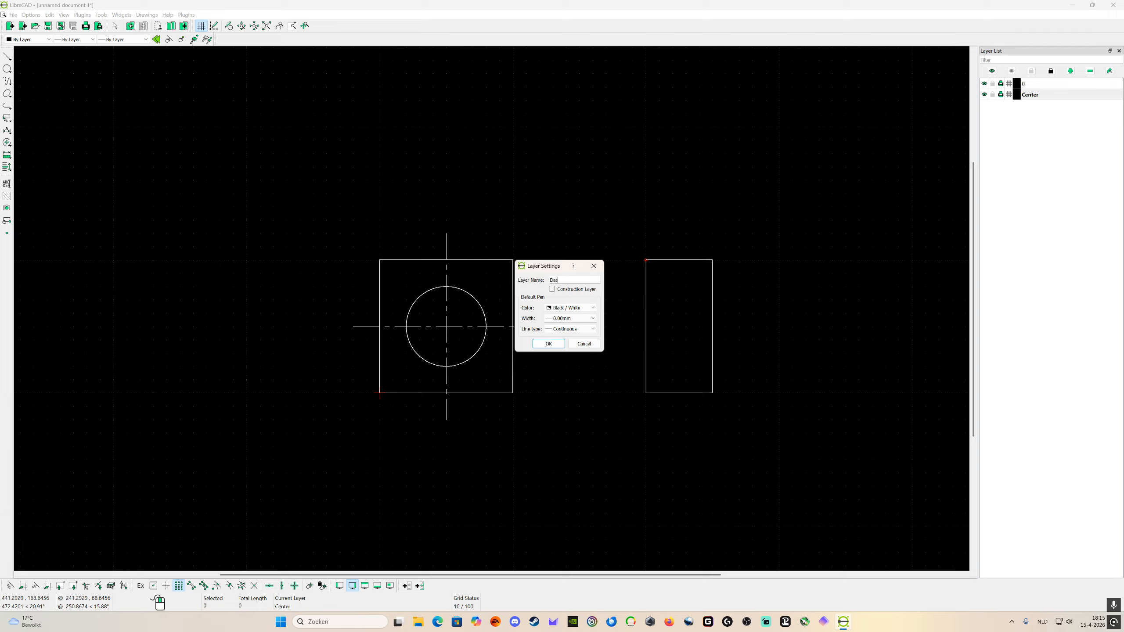
Step: Name the new layer Dash, give it a 0.05mm pen width and the Dash (small) line type, and create it
click(571, 318)
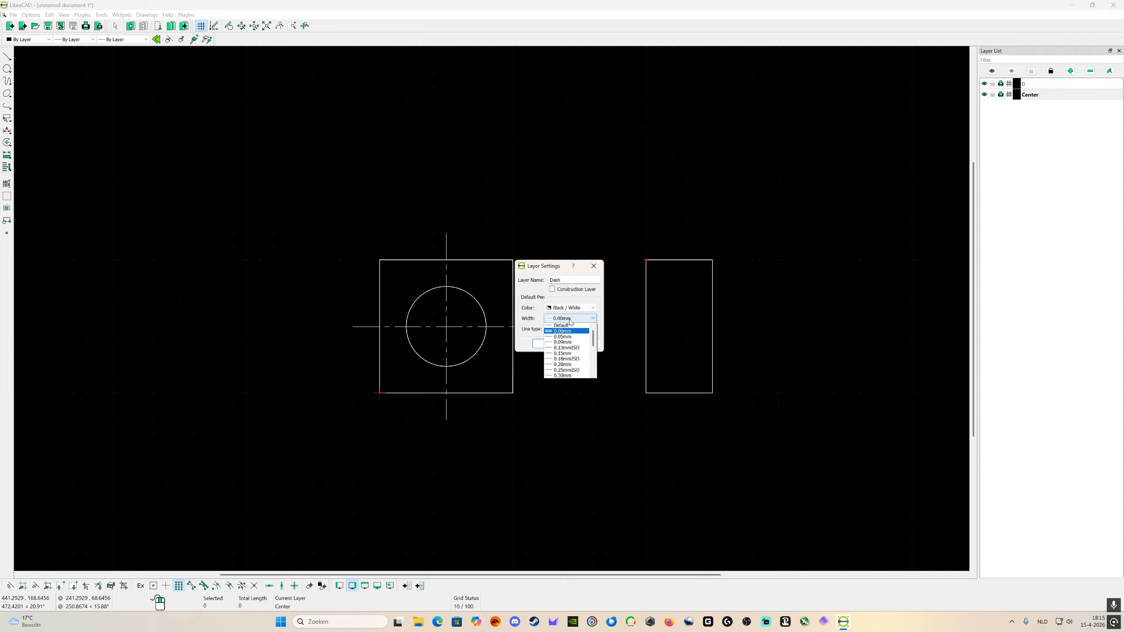
scroll(573, 354, up, 2)
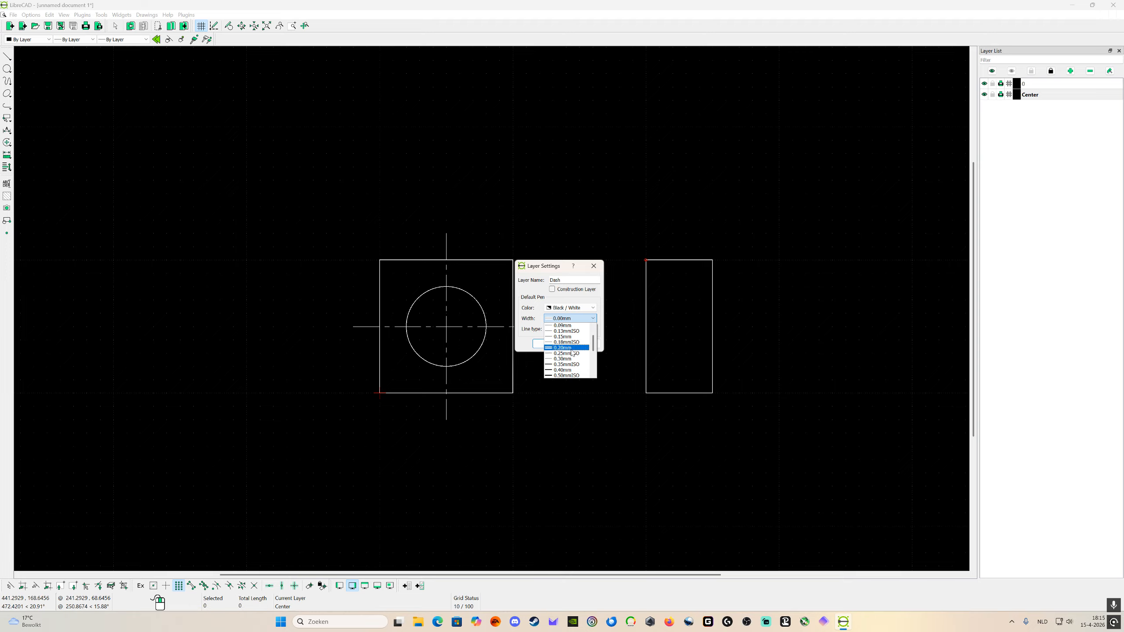
click(569, 337)
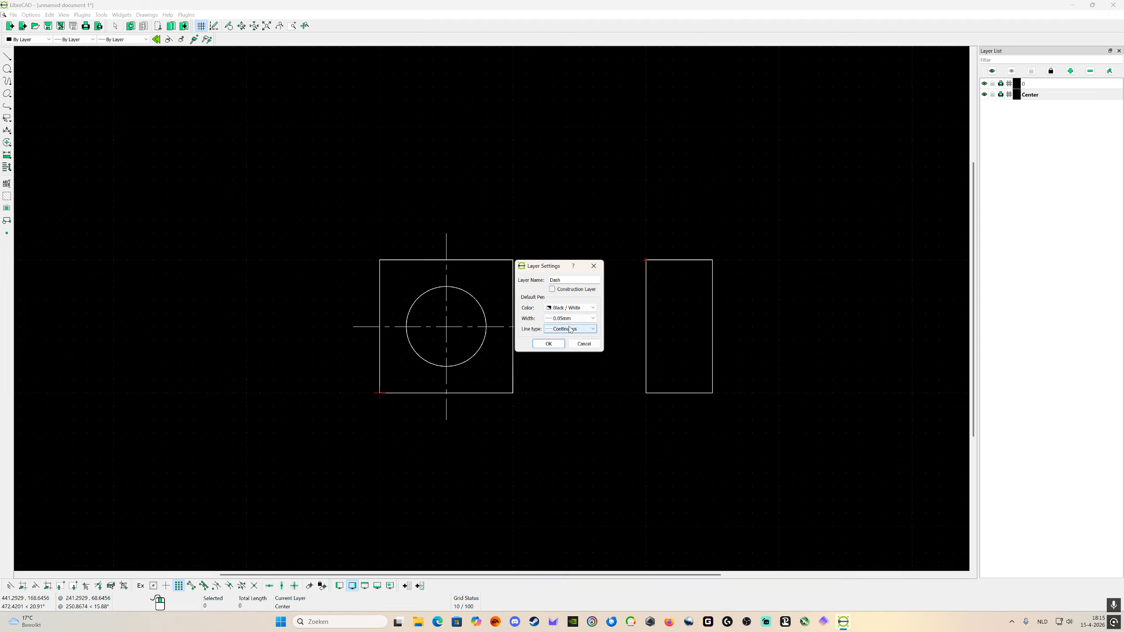
click(571, 329)
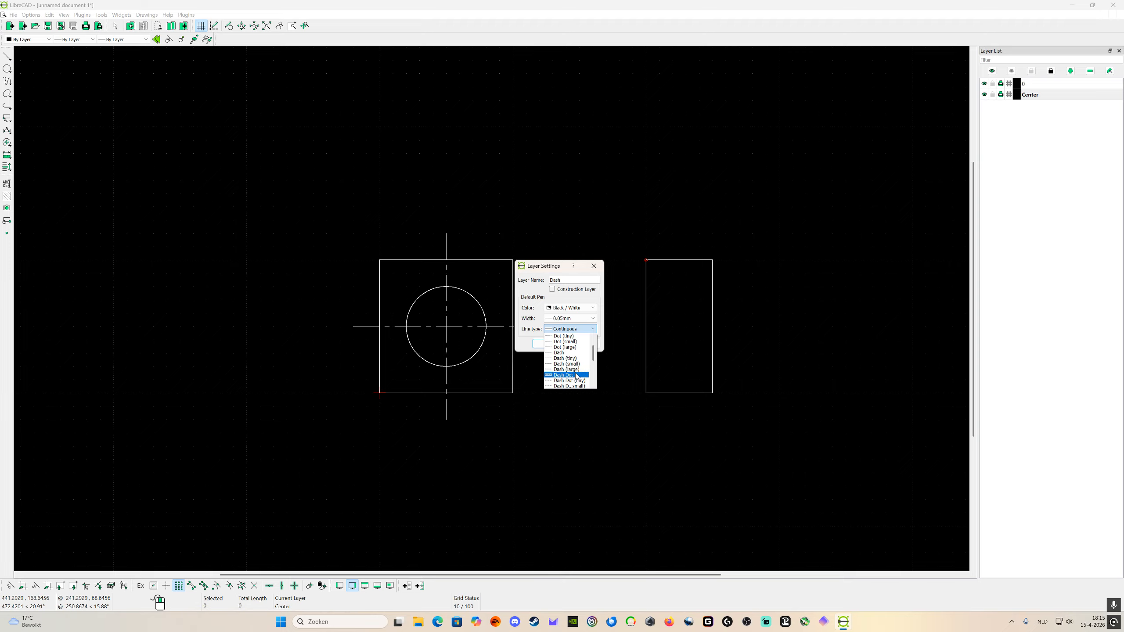
scroll(575, 375, down, 2)
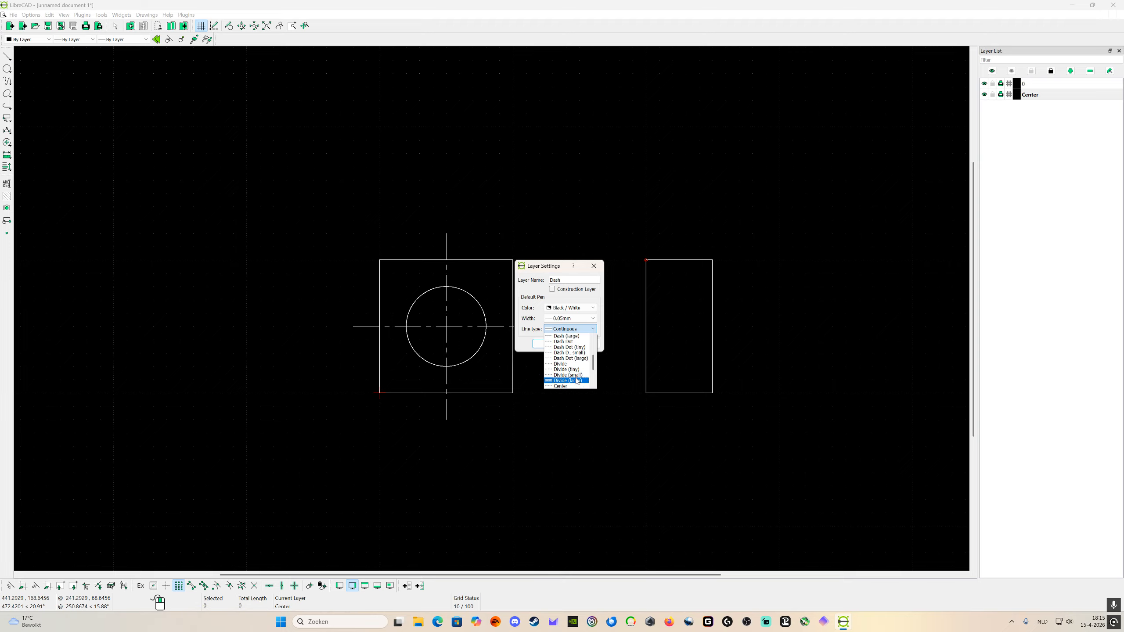
scroll(573, 370, up, 2)
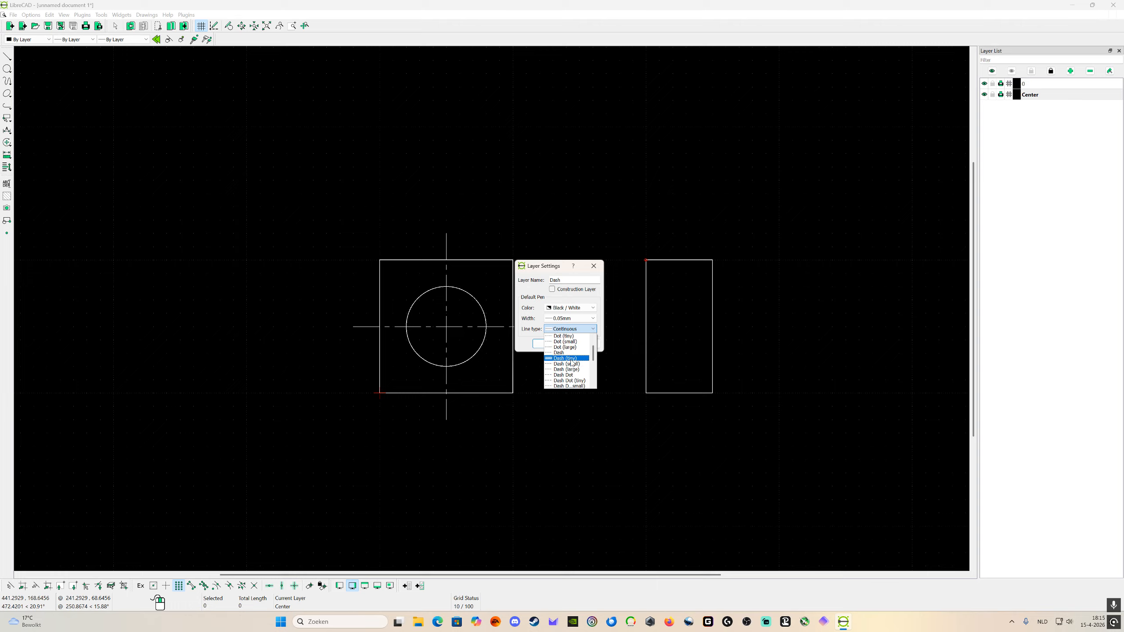
click(575, 363)
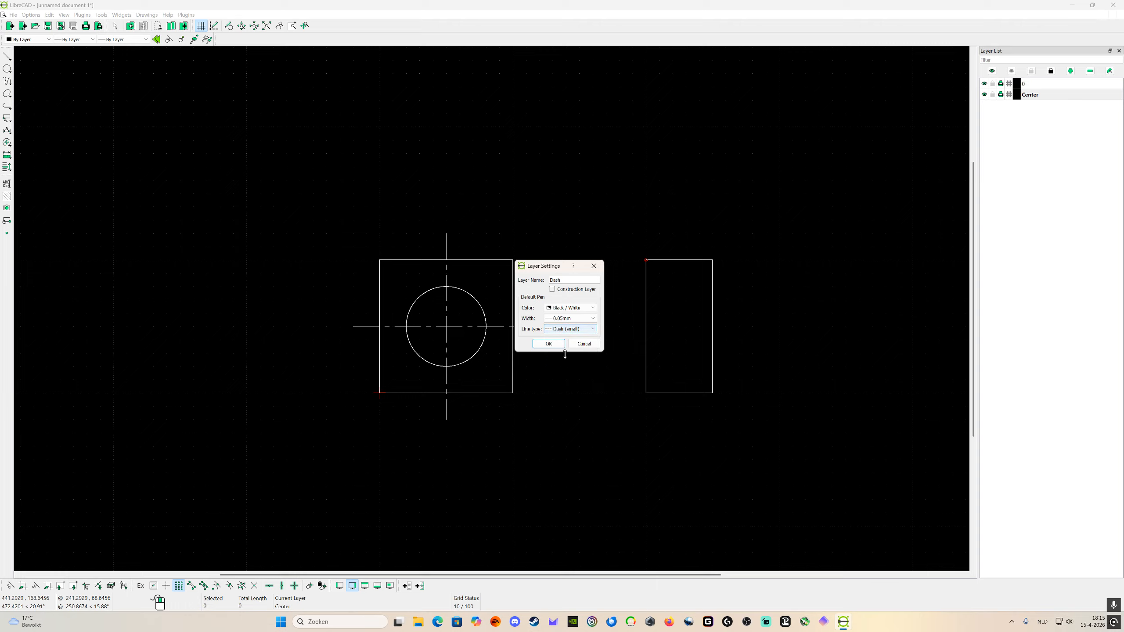
click(551, 346)
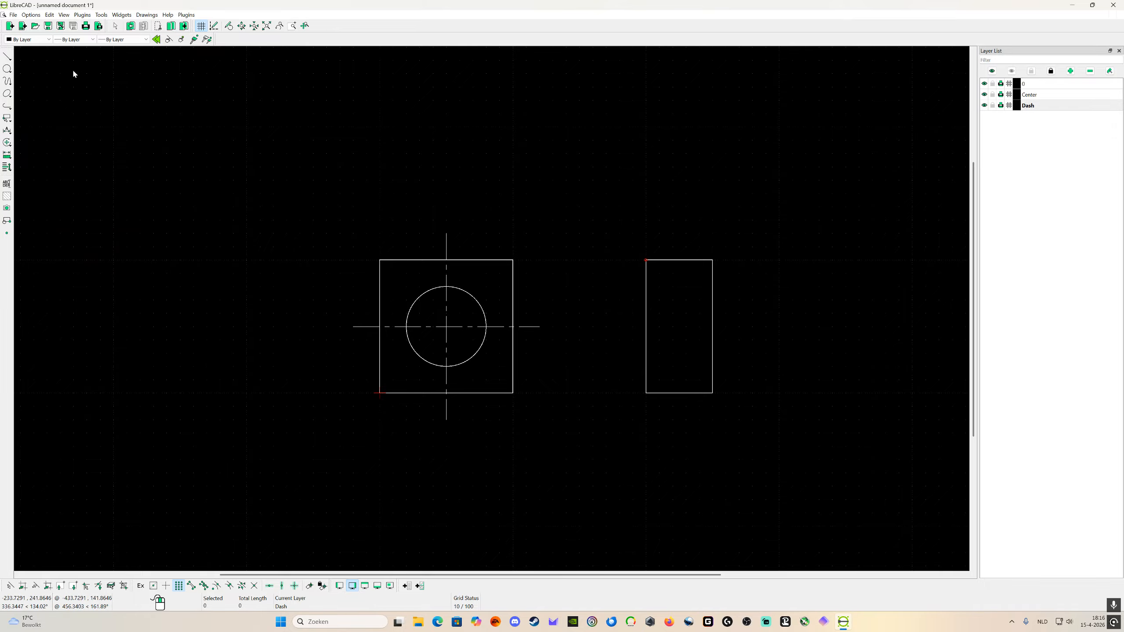
Step: Draw the hole's two hidden edges across the side view on the Dash layer, from x 200 to 250 at y 80 and y 20
click(7, 57)
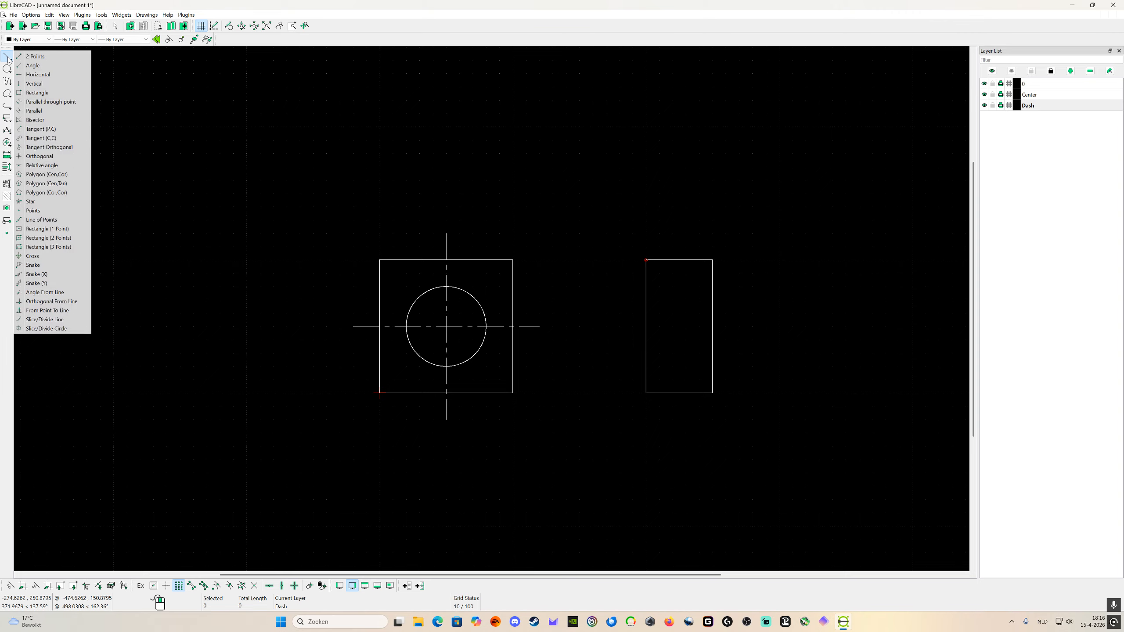
click(37, 57)
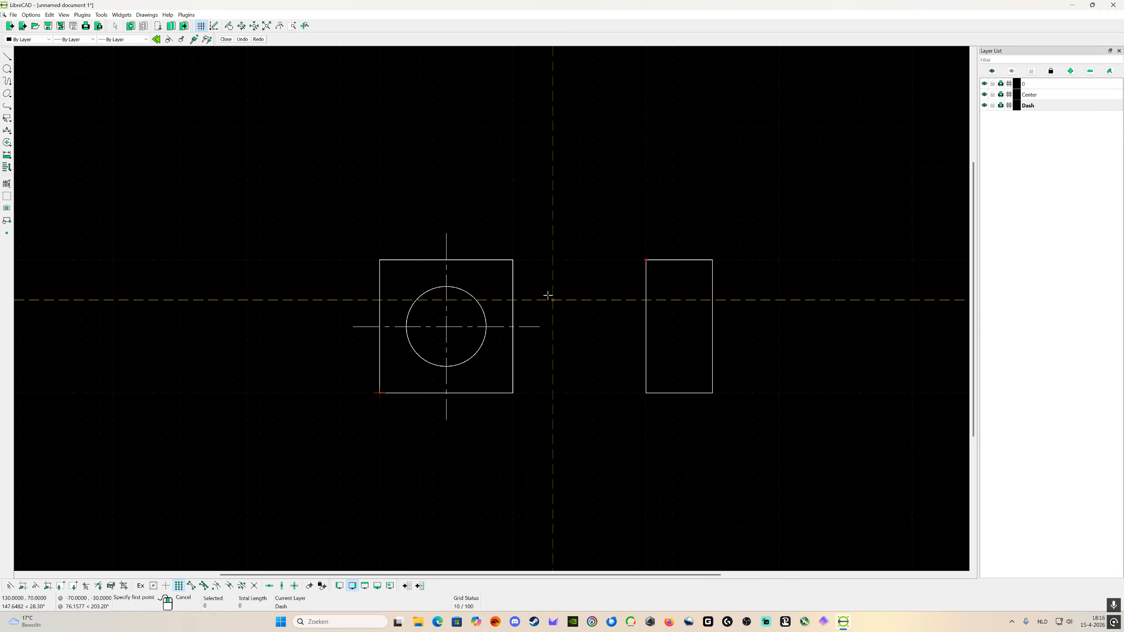
click(646, 286)
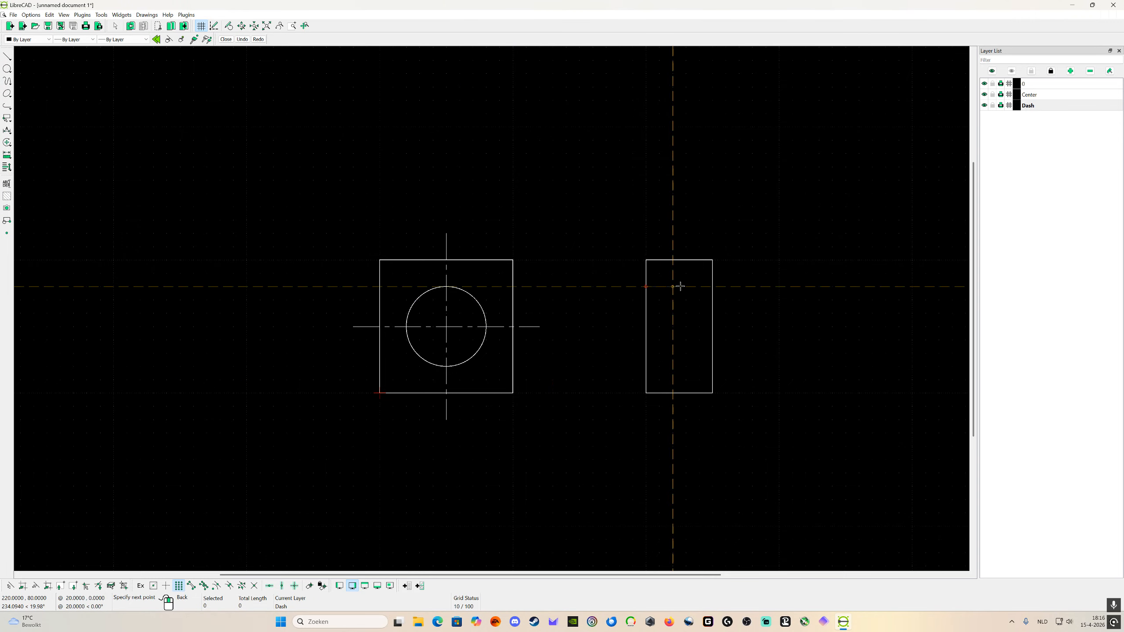
click(706, 286)
click(645, 366)
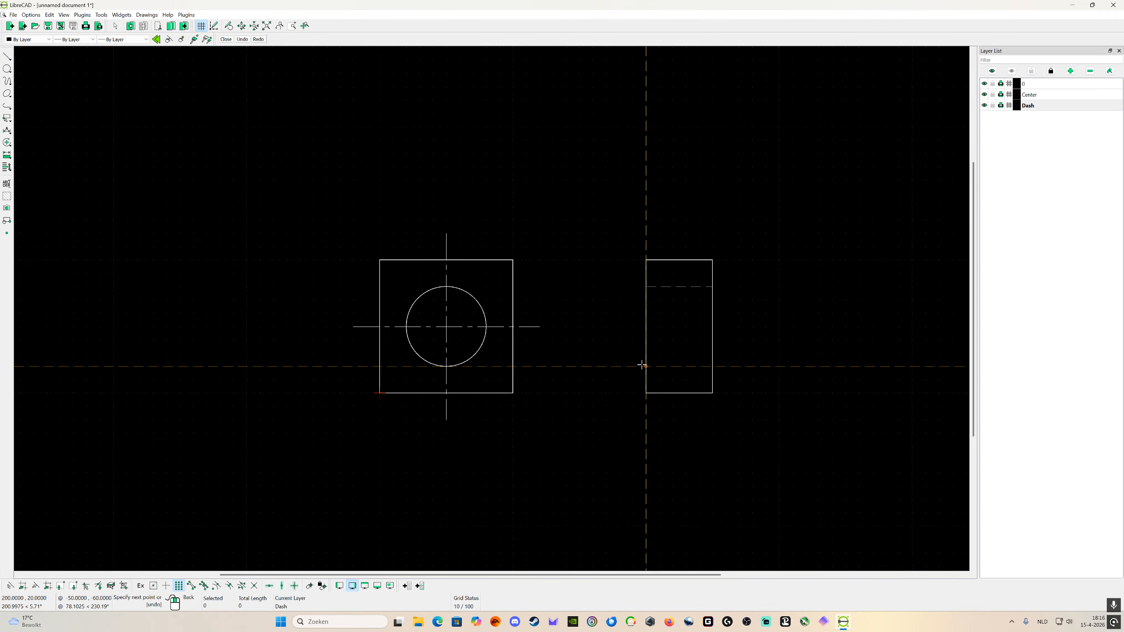
click(708, 364)
right_click(708, 364)
right_click(708, 365)
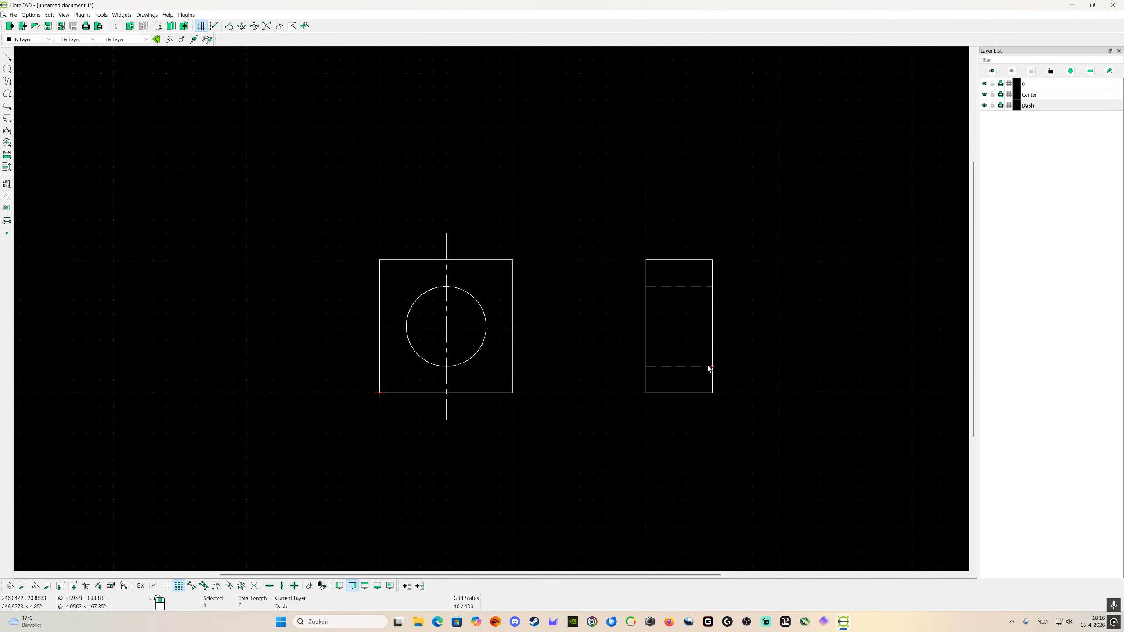
Step: Create a new layer named Measerment line with a 0.05mm pen width and the Continuous line type
scroll(765, 405, down, 2)
scroll(761, 394, up, 3)
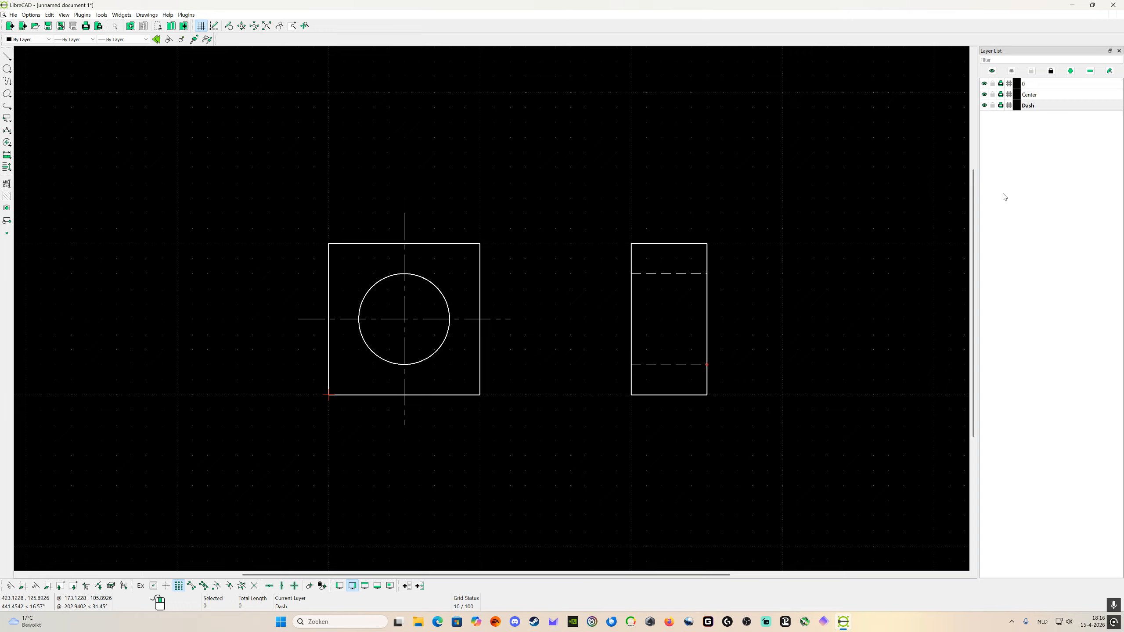
click(1071, 72)
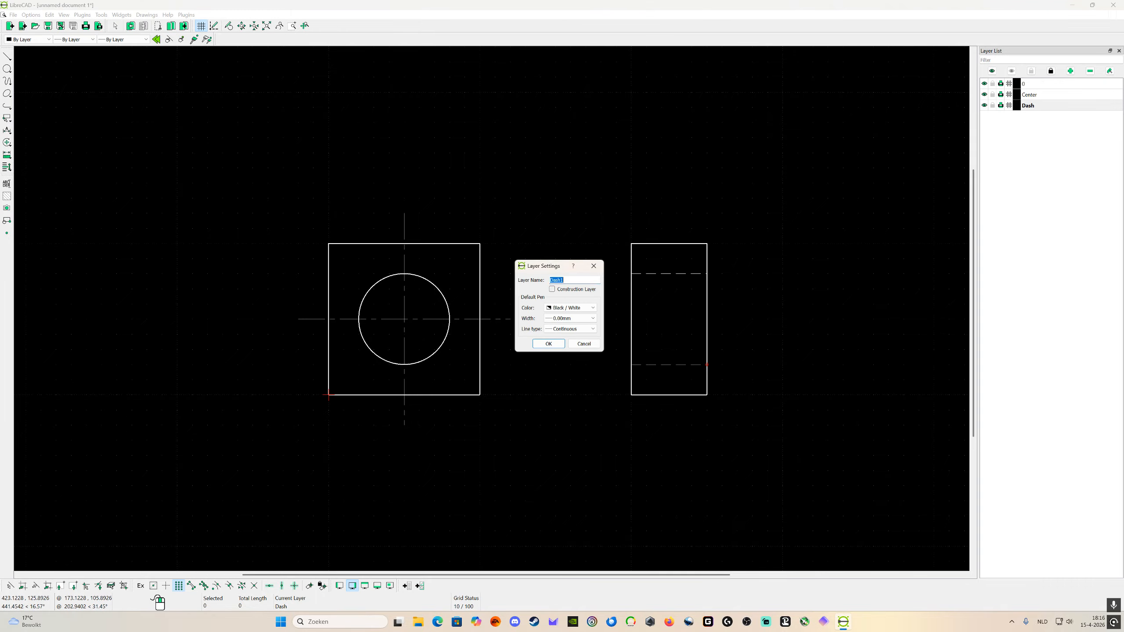
key(BackSpace)
click(571, 318)
click(568, 337)
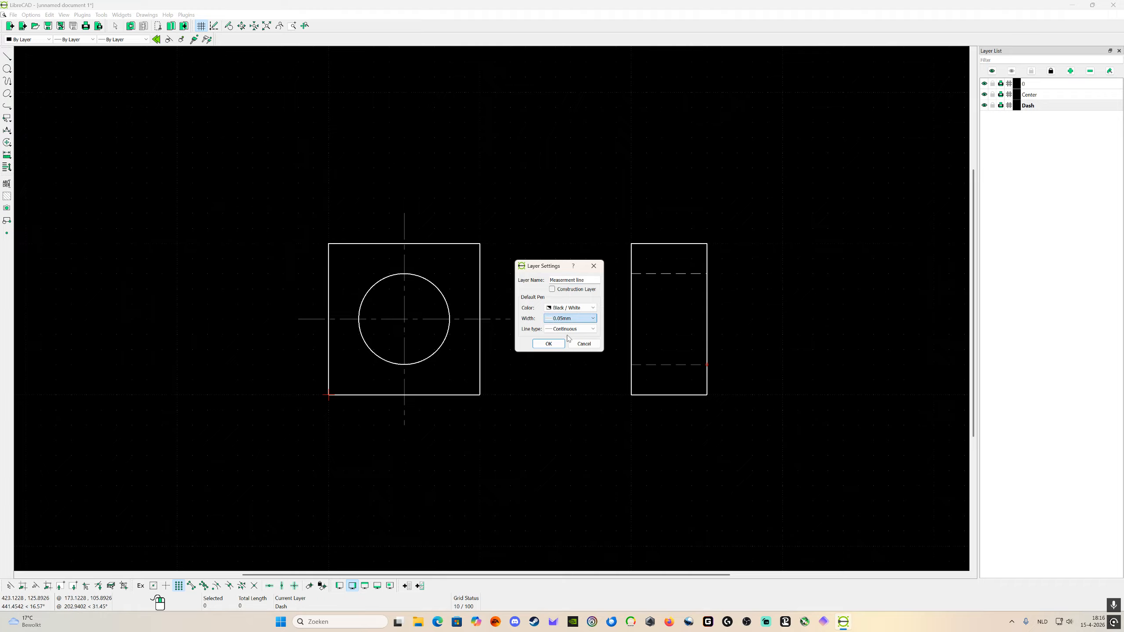
click(548, 344)
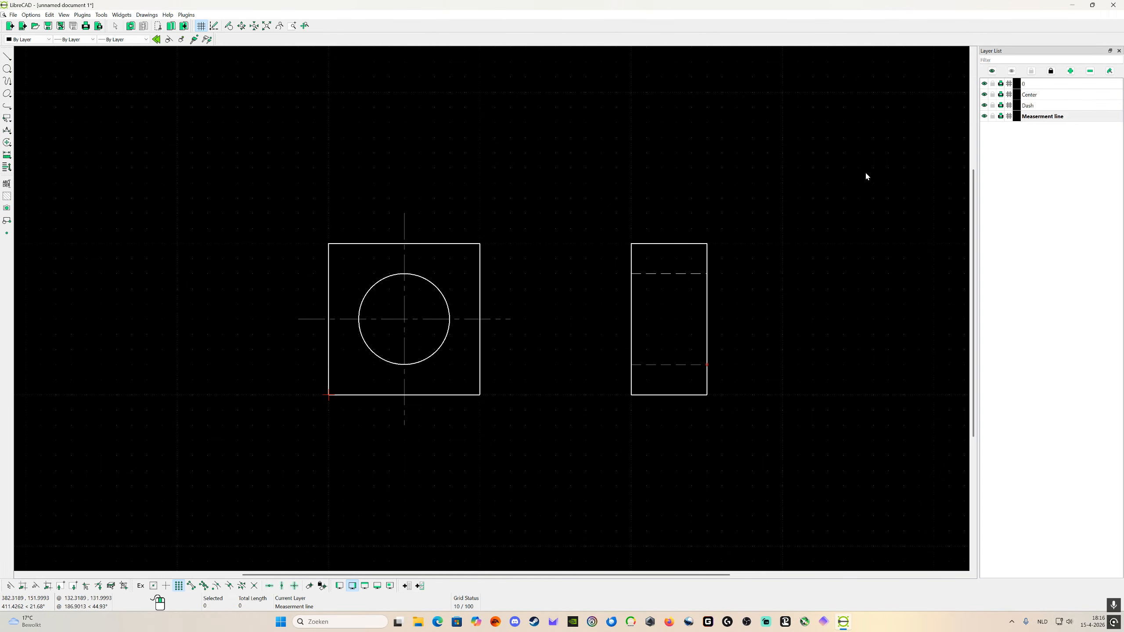
click(7, 131)
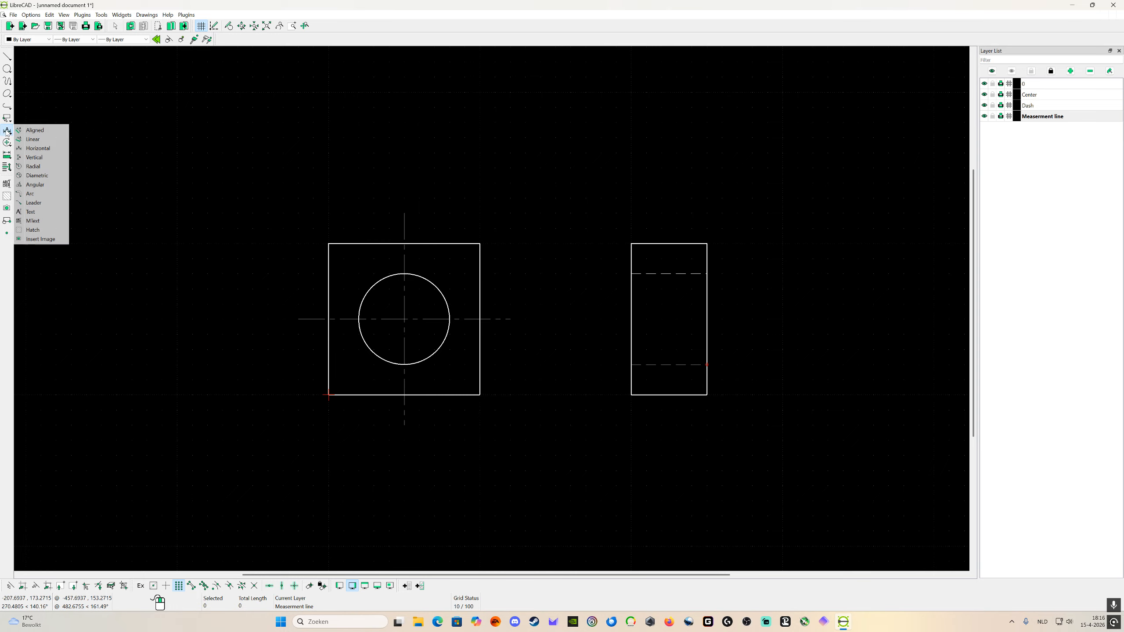
click(116, 131)
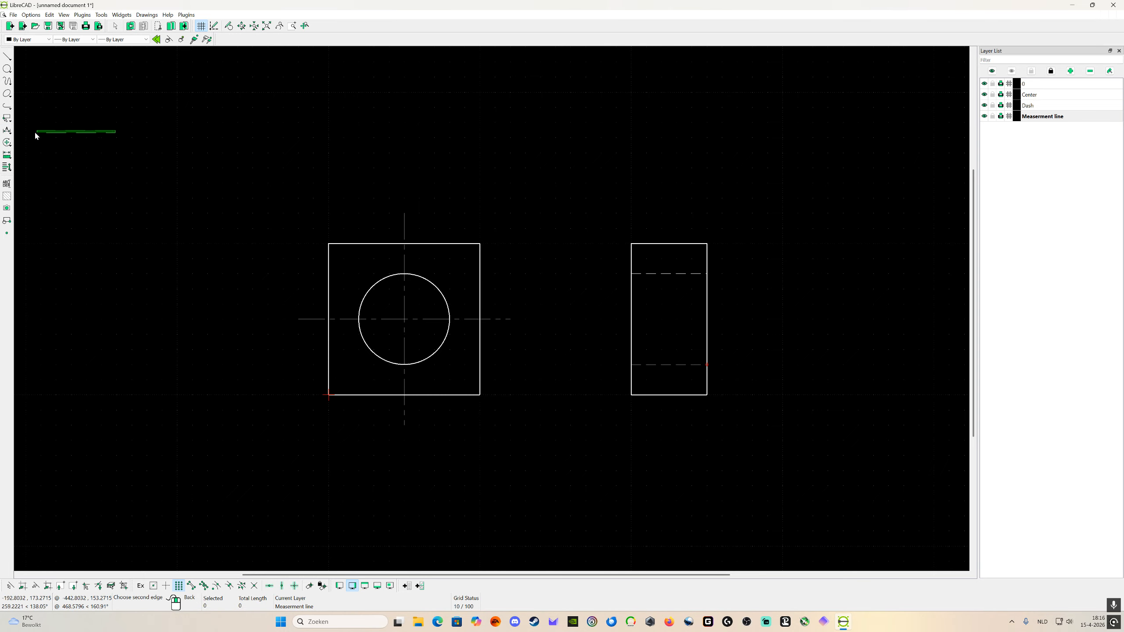
right_click(127, 143)
click(59, 143)
click(64, 146)
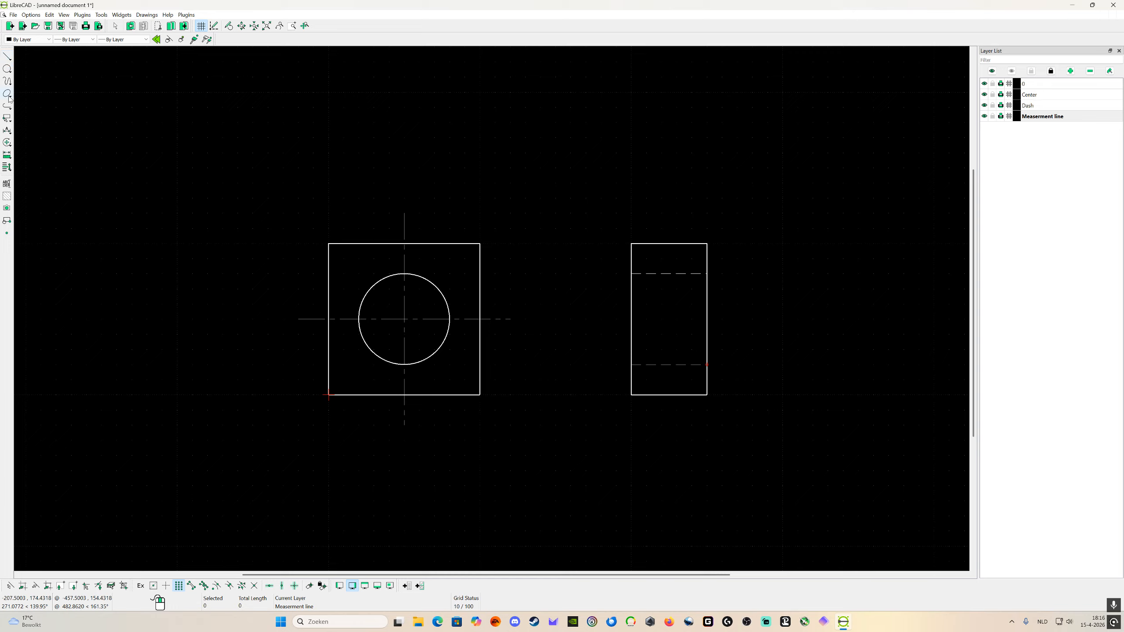
click(7, 118)
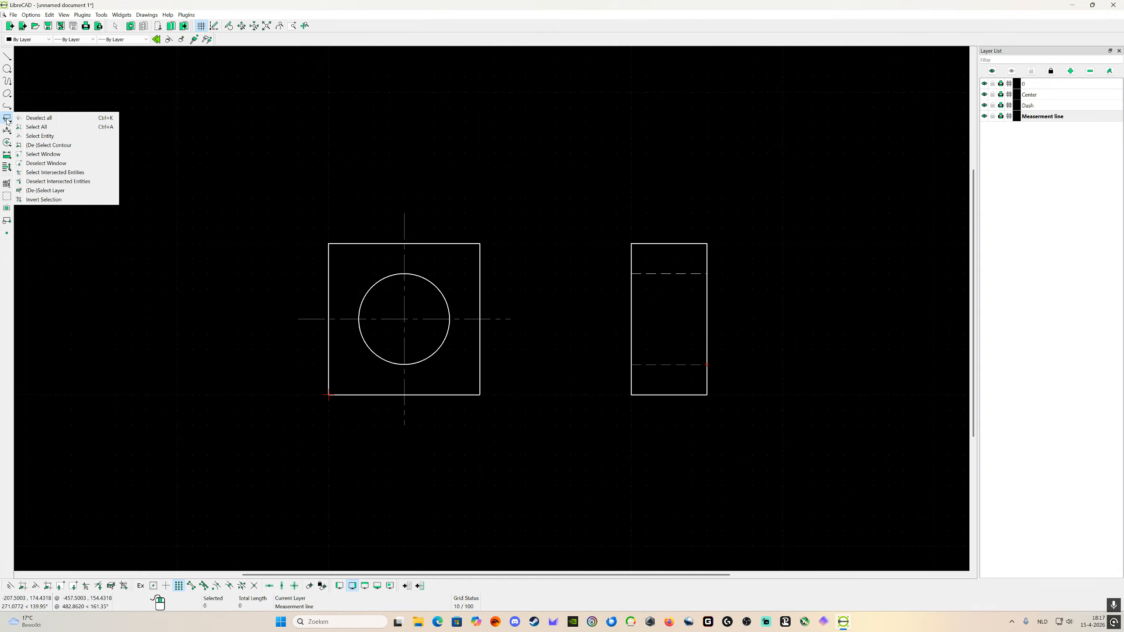
click(6, 120)
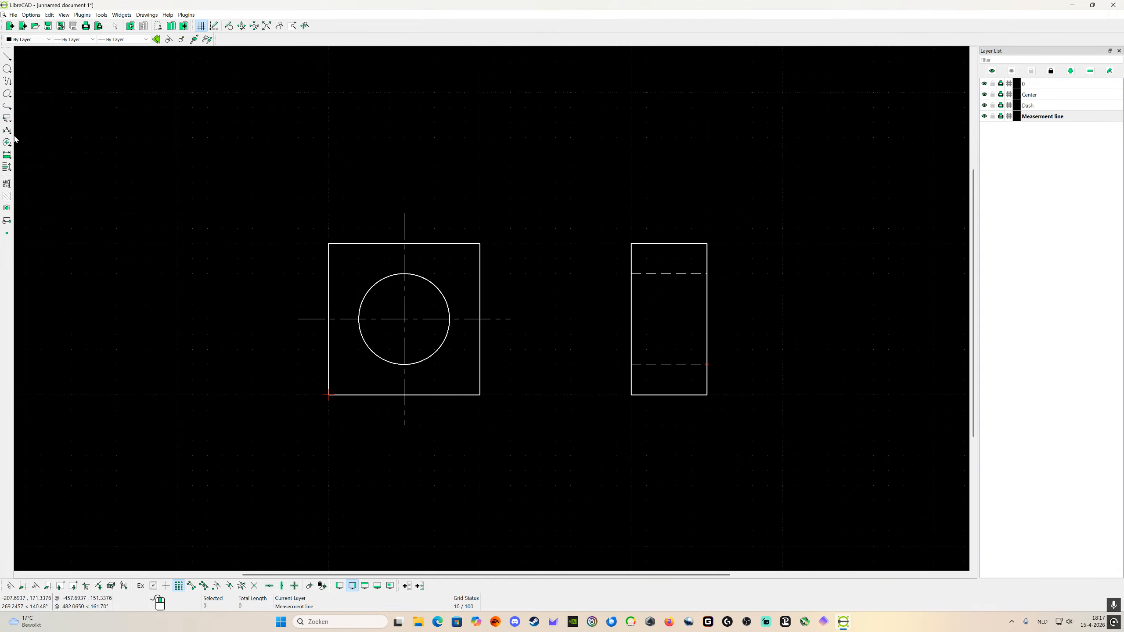
Step: Add a horizontal dimension across the square's full width, with its dimension line above the front view at y 150
click(9, 134)
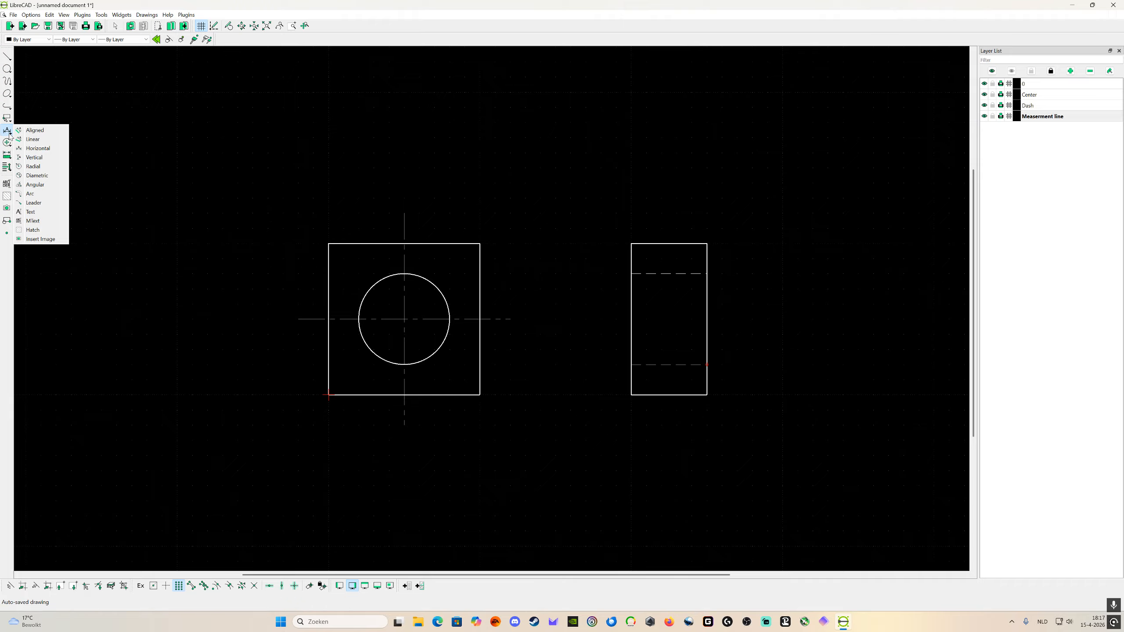
click(40, 150)
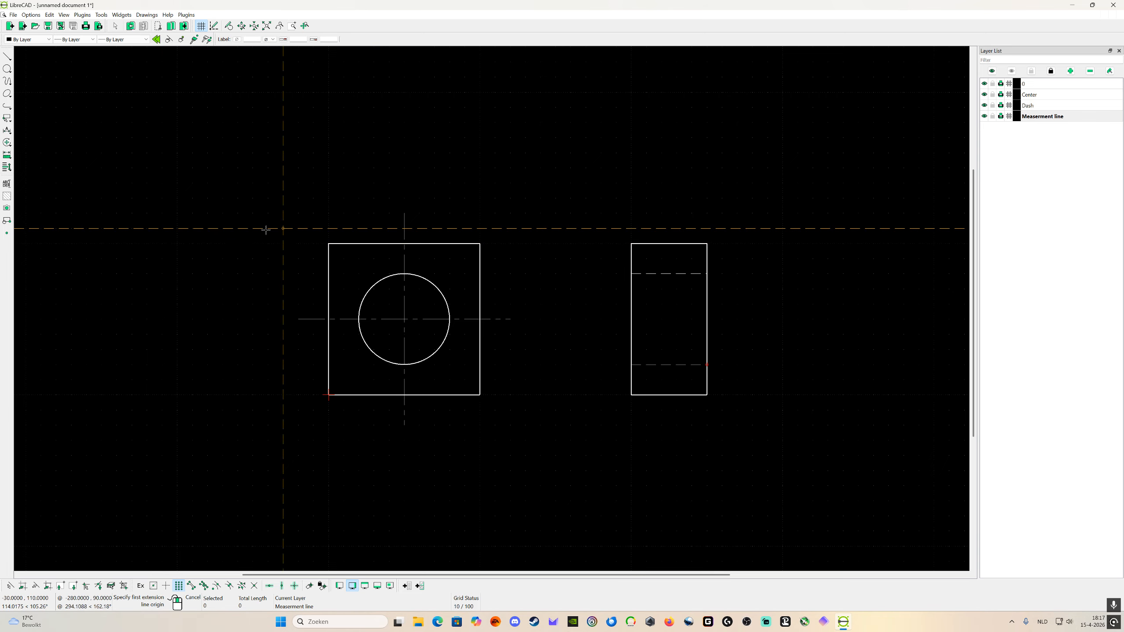
click(328, 244)
click(480, 243)
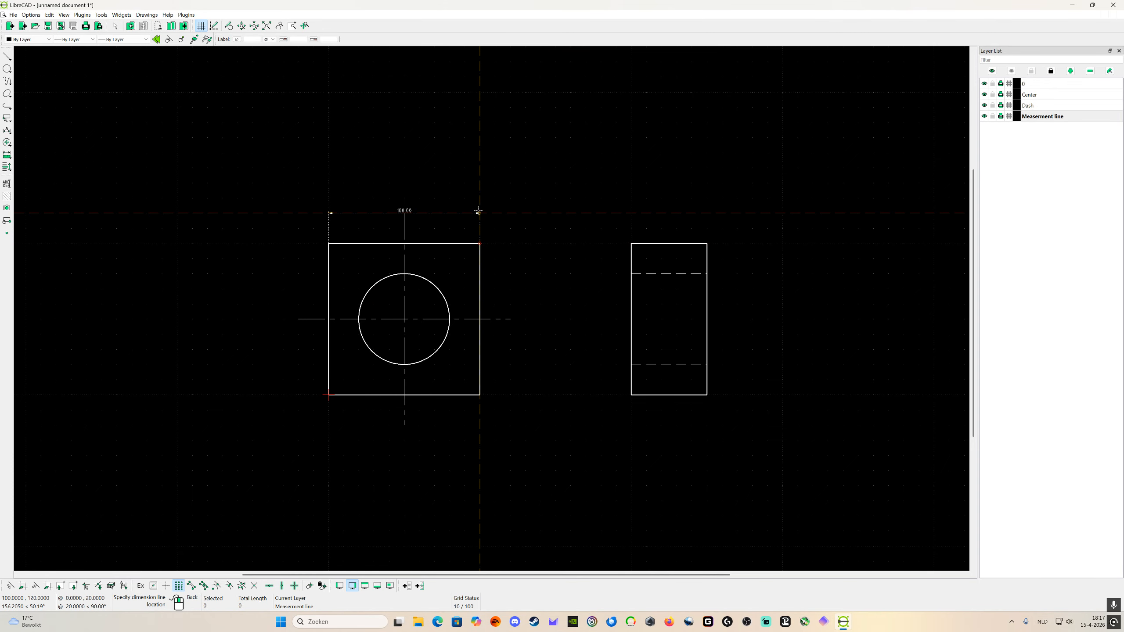
click(474, 167)
right_click(474, 168)
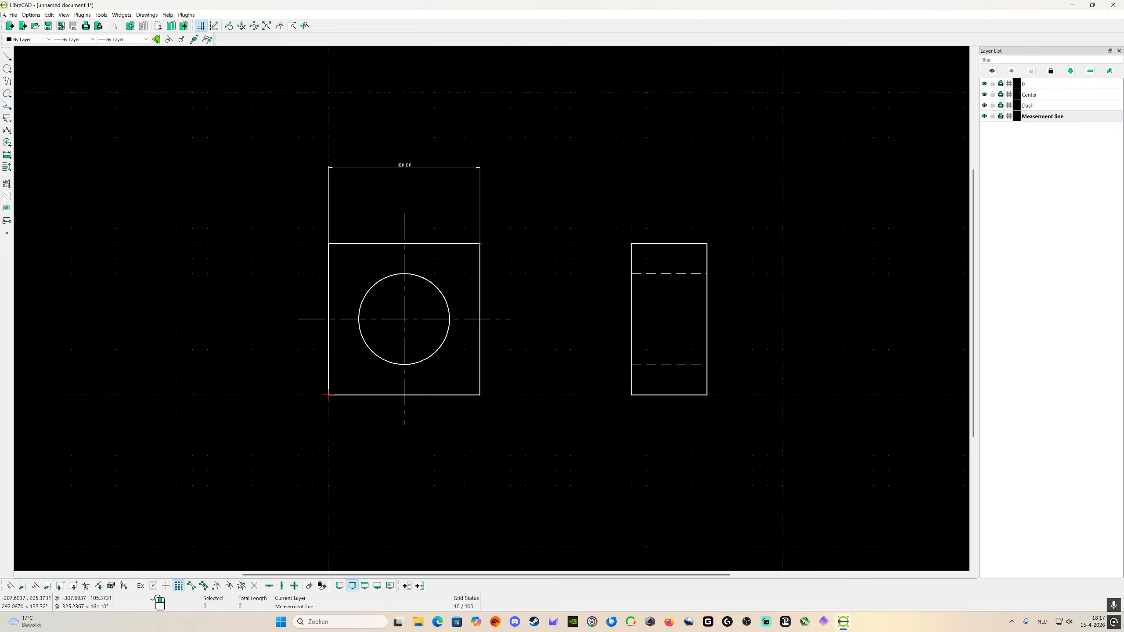
click(7, 131)
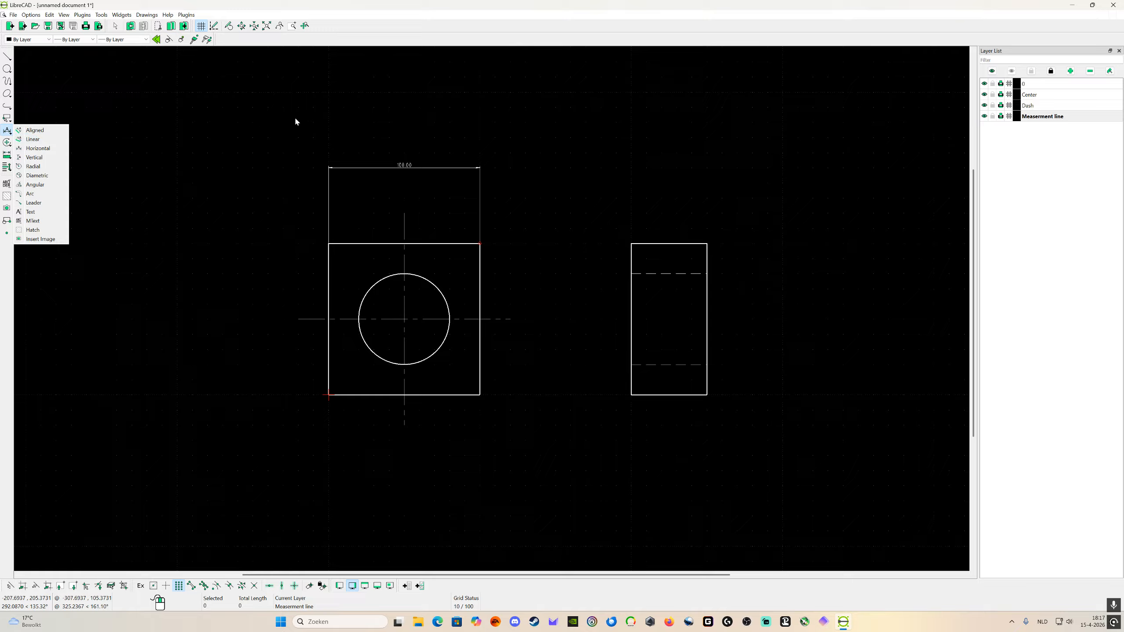
click(283, 114)
right_click(794, 163)
key(Escape)
Step: Dimension the side view's width horizontally, placing the dimension line above it at y 150
right_click(597, 182)
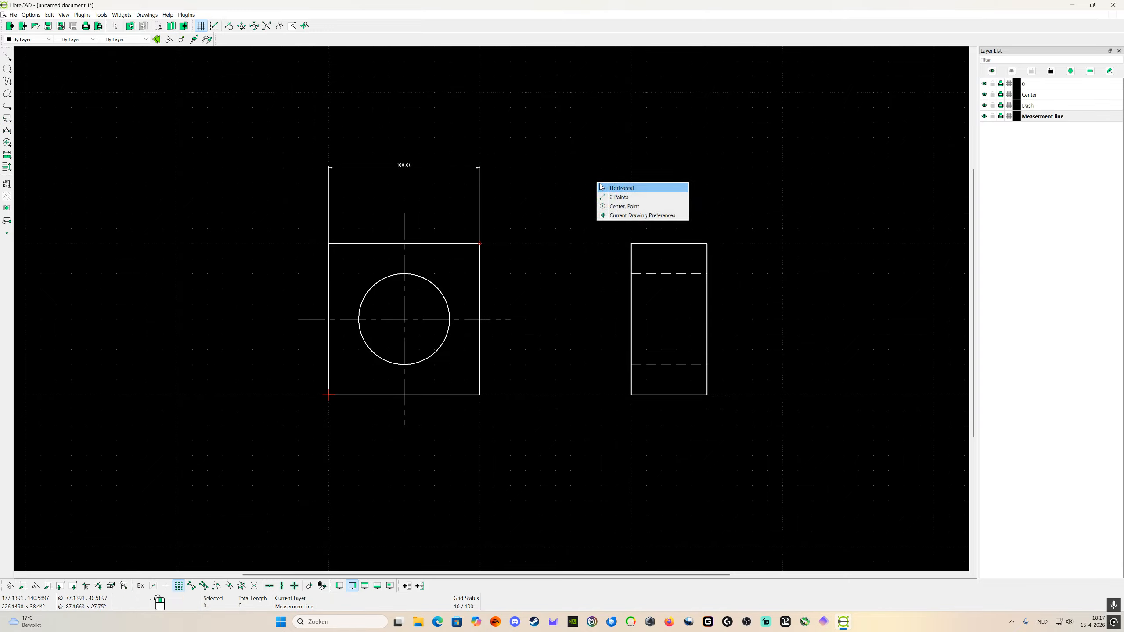
click(616, 188)
click(631, 243)
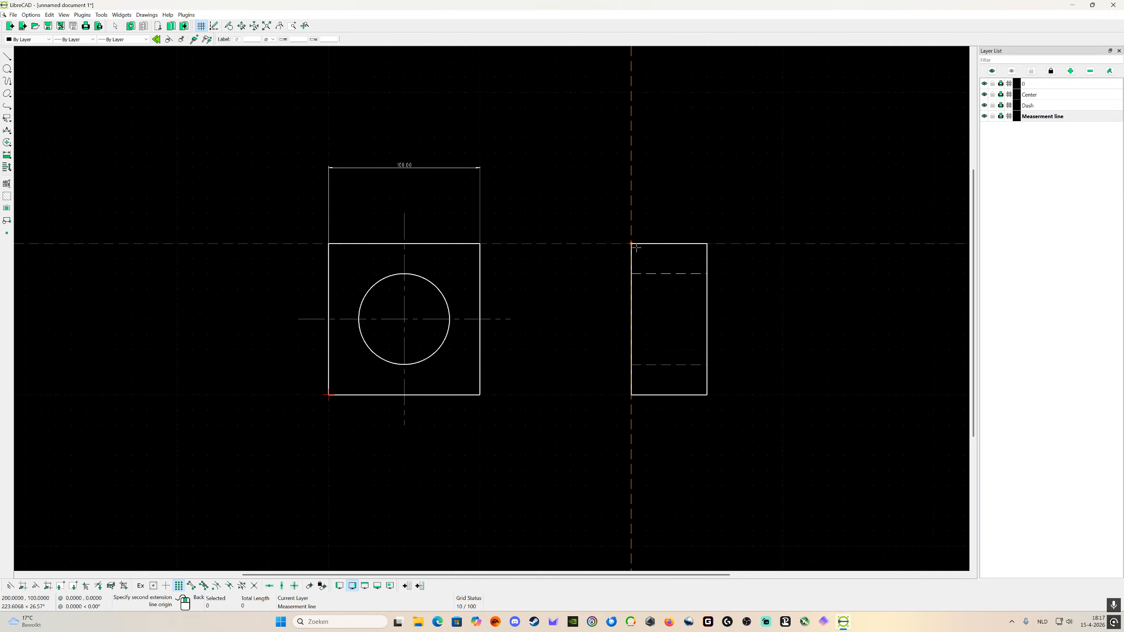
click(707, 244)
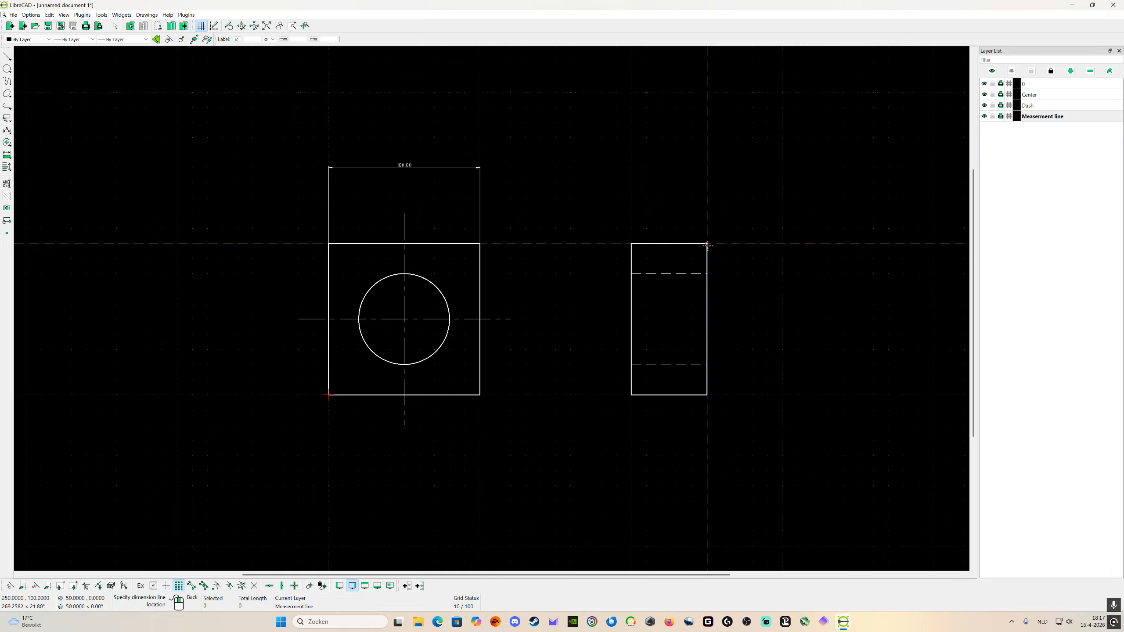
click(707, 167)
right_click(768, 222)
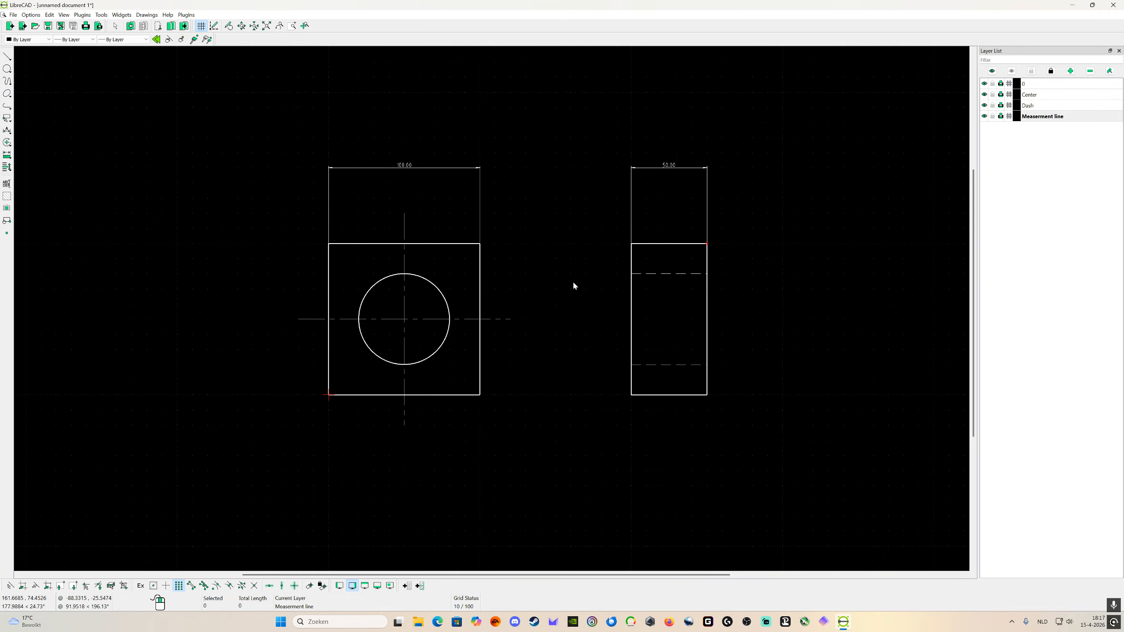
Step: Dimension the hole's width horizontally between its two outermost points, with the dimension line above the square at y 130
right_click(118, 256)
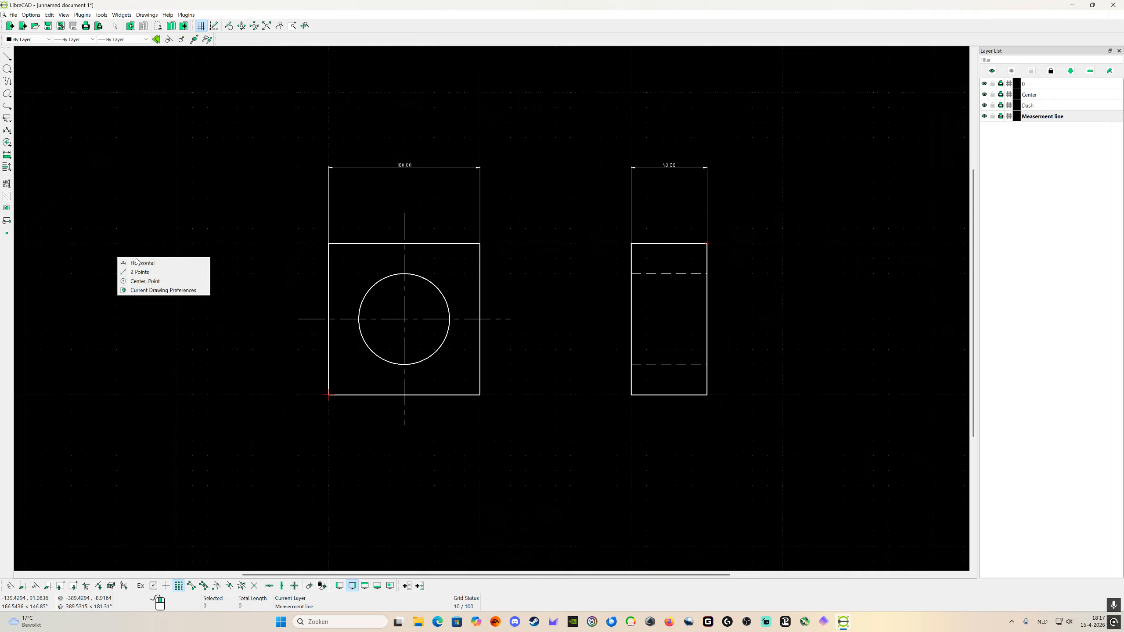
click(148, 266)
click(358, 318)
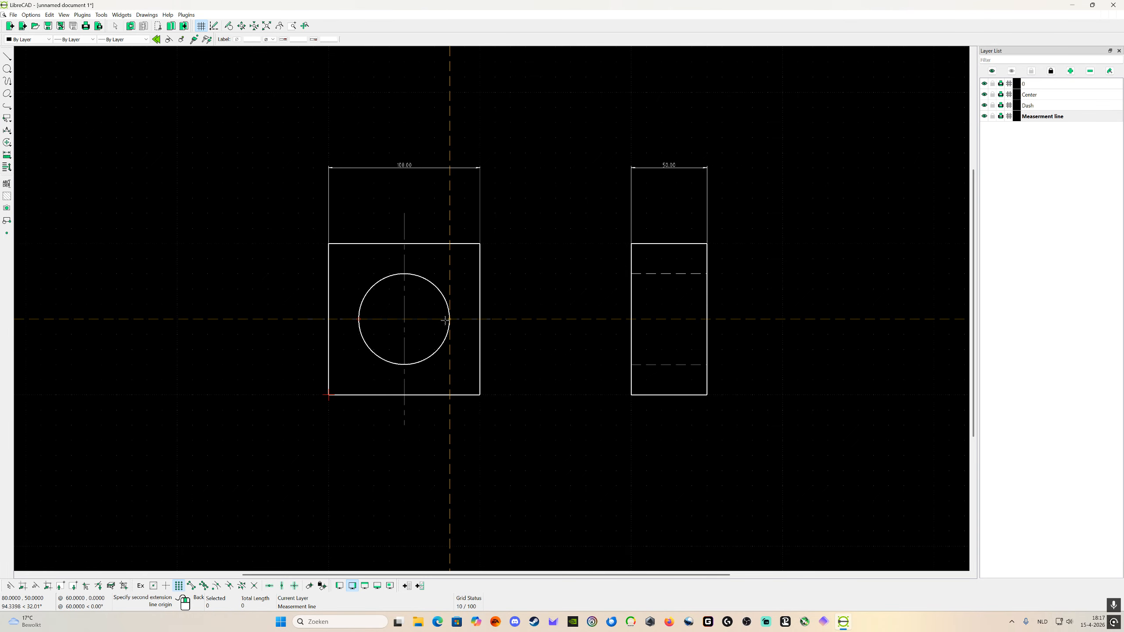
click(447, 317)
click(449, 198)
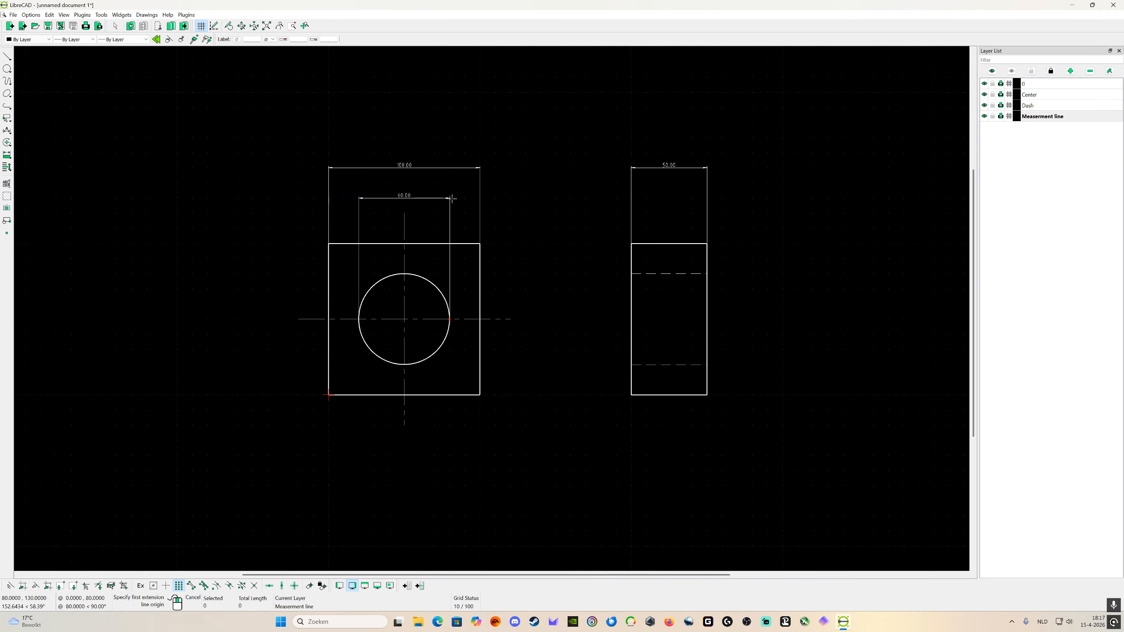
right_click(508, 330)
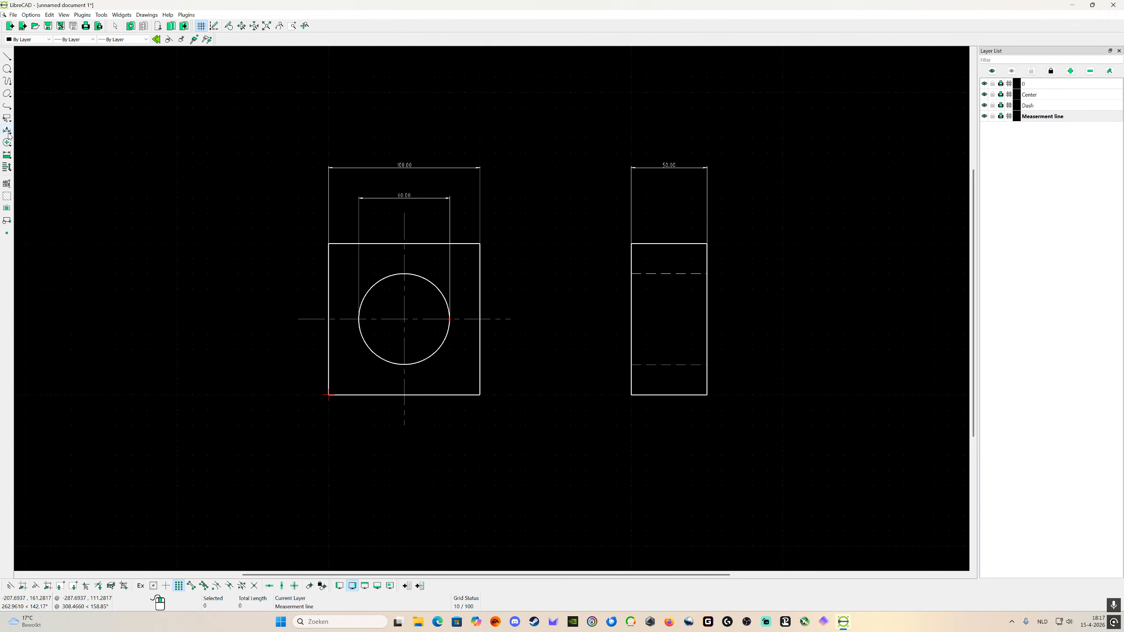
Step: Dimension the horizontal distance from the square's lower-left corner to the hole's centre line, with the dimension line below the front view
right_click(124, 242)
click(153, 246)
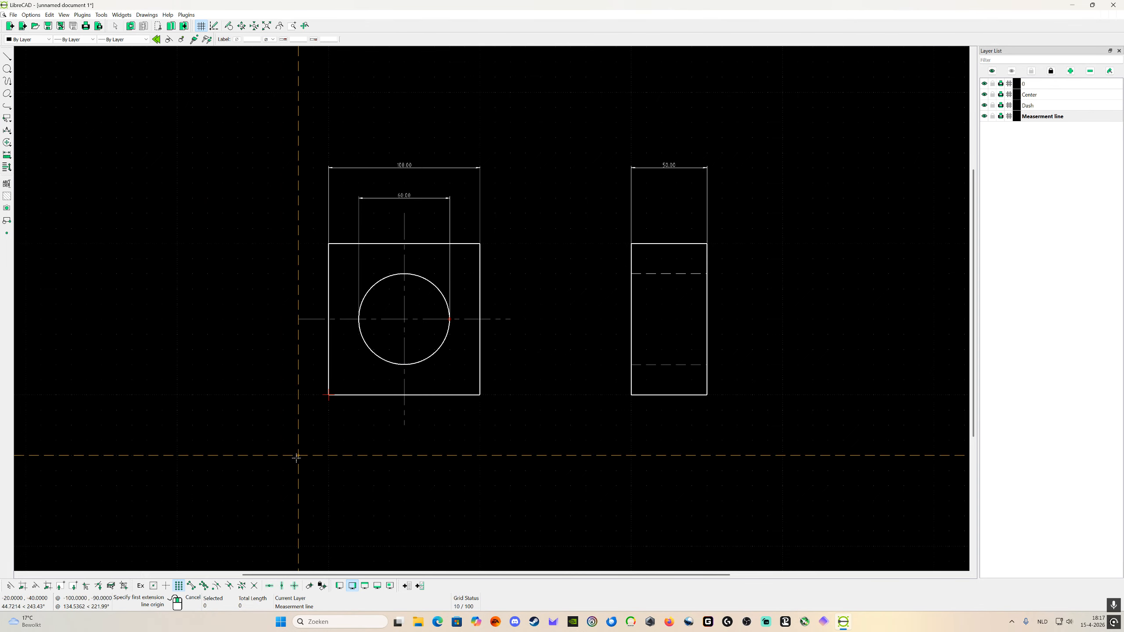
click(328, 394)
click(404, 394)
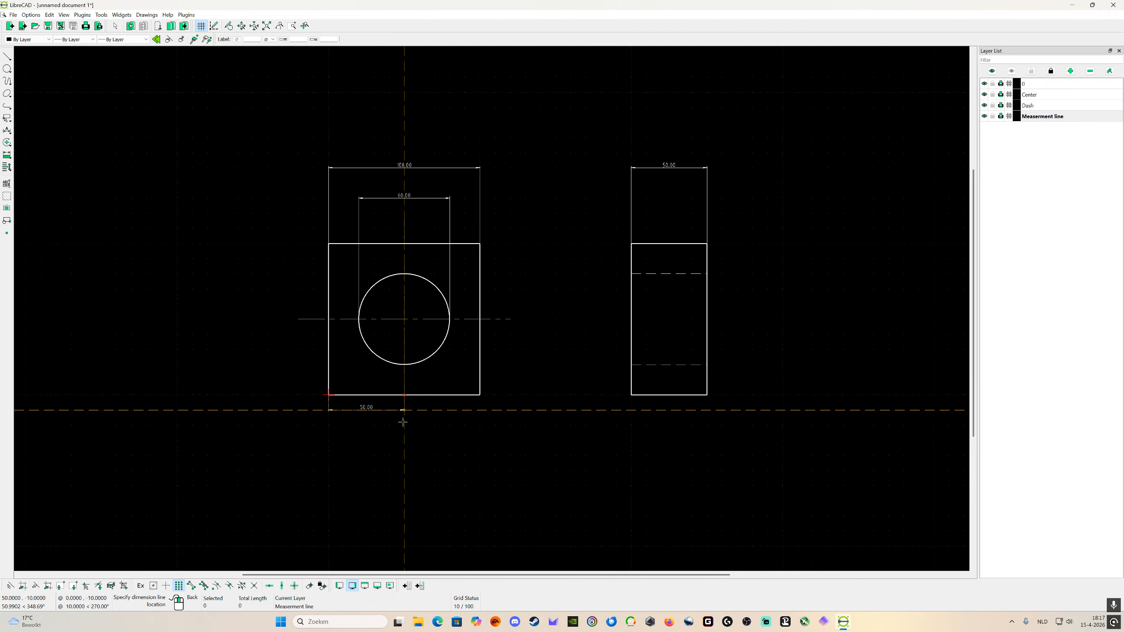
click(404, 470)
right_click(405, 470)
right_click(406, 470)
click(525, 451)
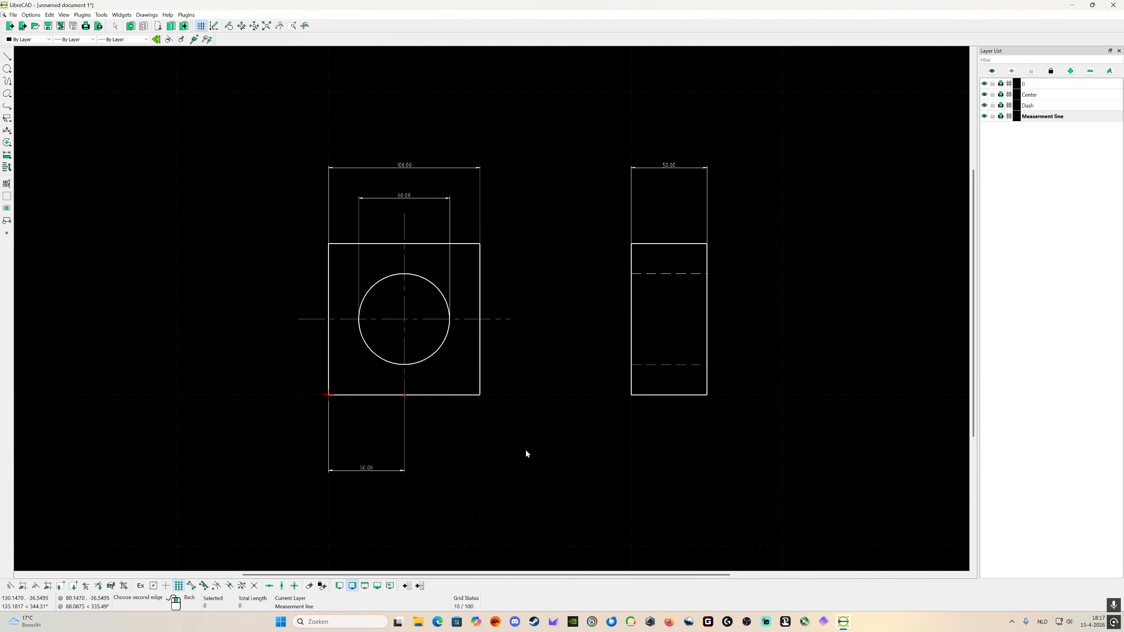
click(546, 455)
drag(529, 439, 521, 413)
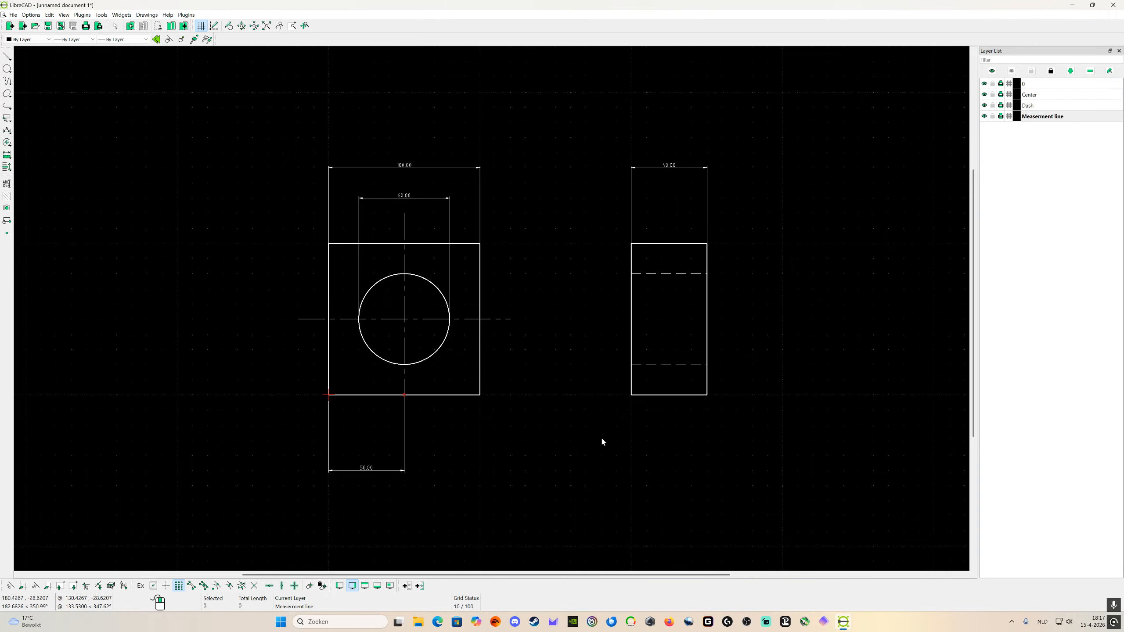
scroll(585, 420, down, 2)
scroll(569, 413, up, 1)
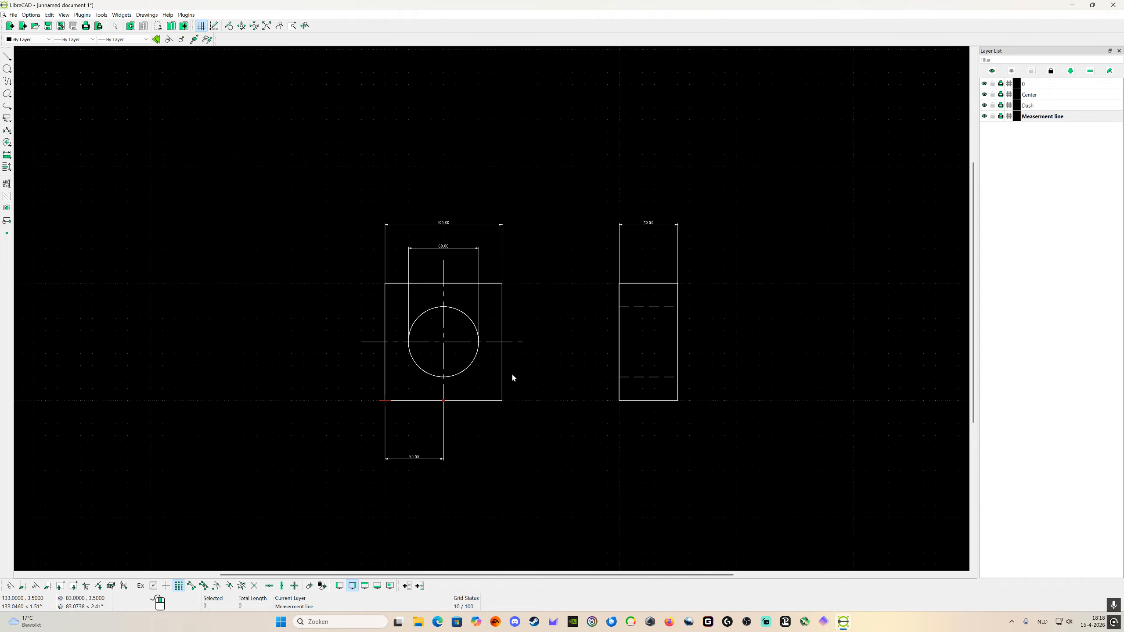
Step: Open the print preview of the drawing and set the print scale to 1:2
click(14, 14)
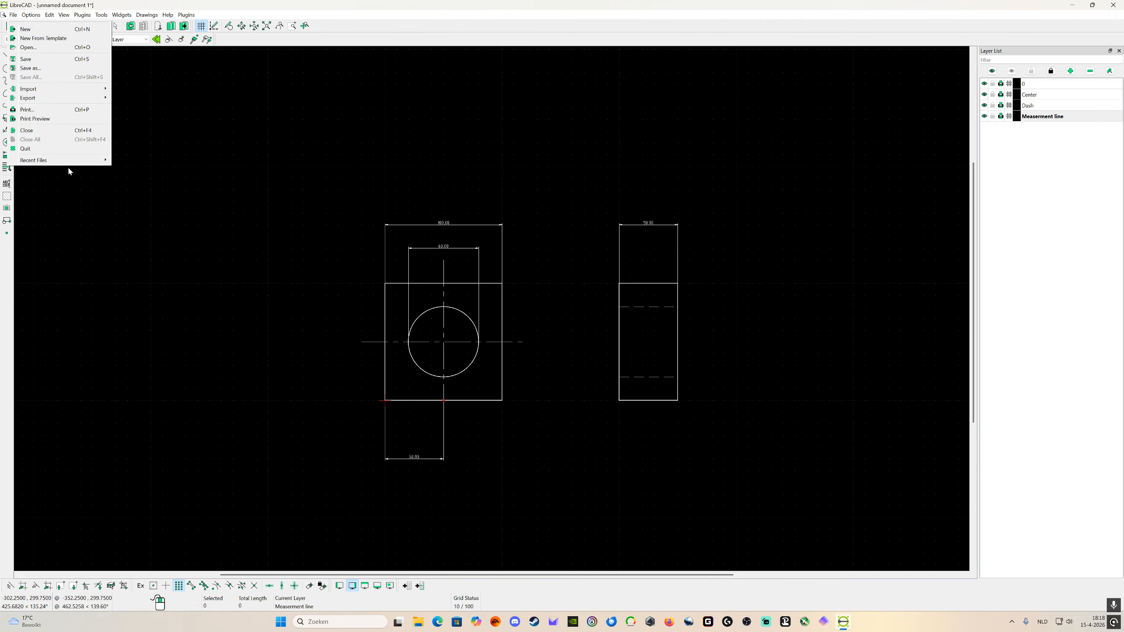
click(47, 119)
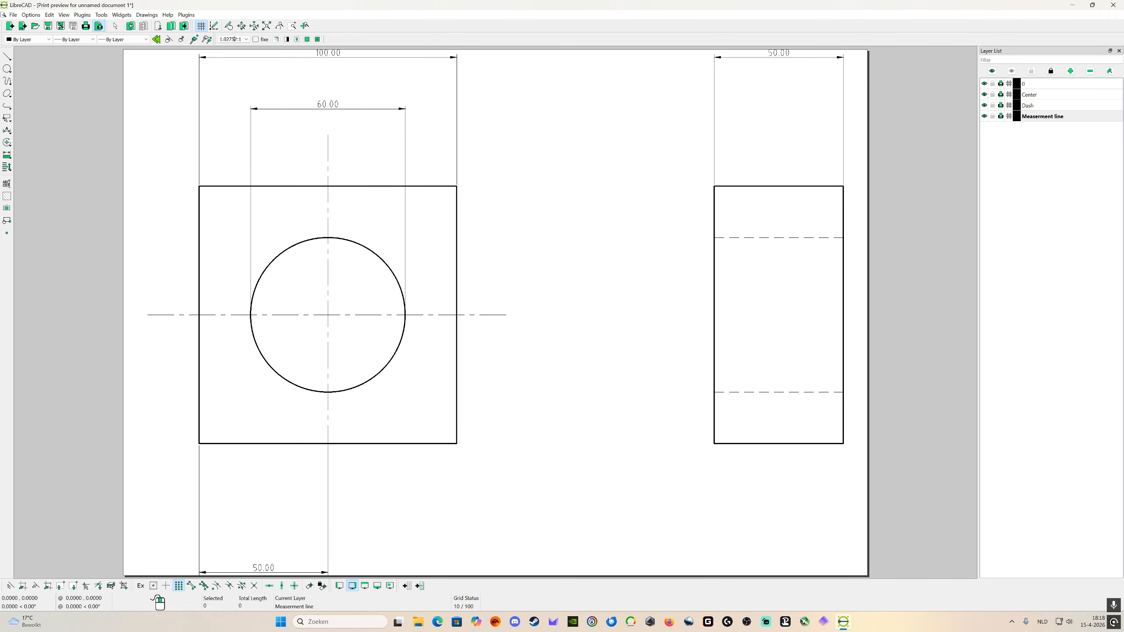
double_click(230, 40)
key(BackSpace)
text(2)
key(Return)
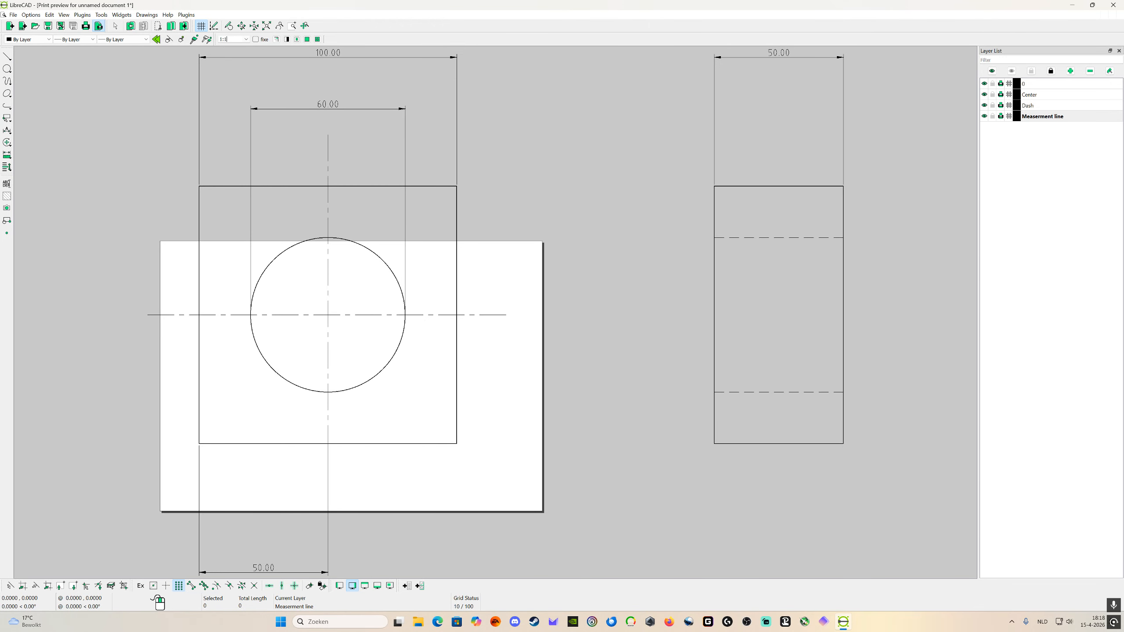
key(Return)
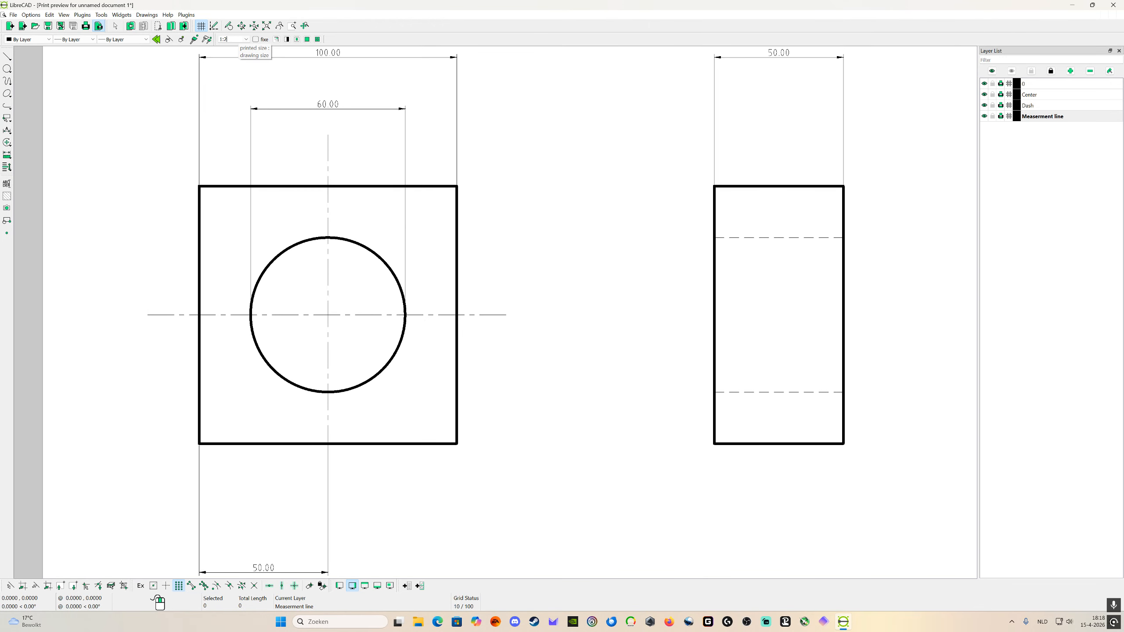
Step: Move the drawing from the sheet's lower-left area toward the middle of the previewed page
scroll(438, 219, up, 2)
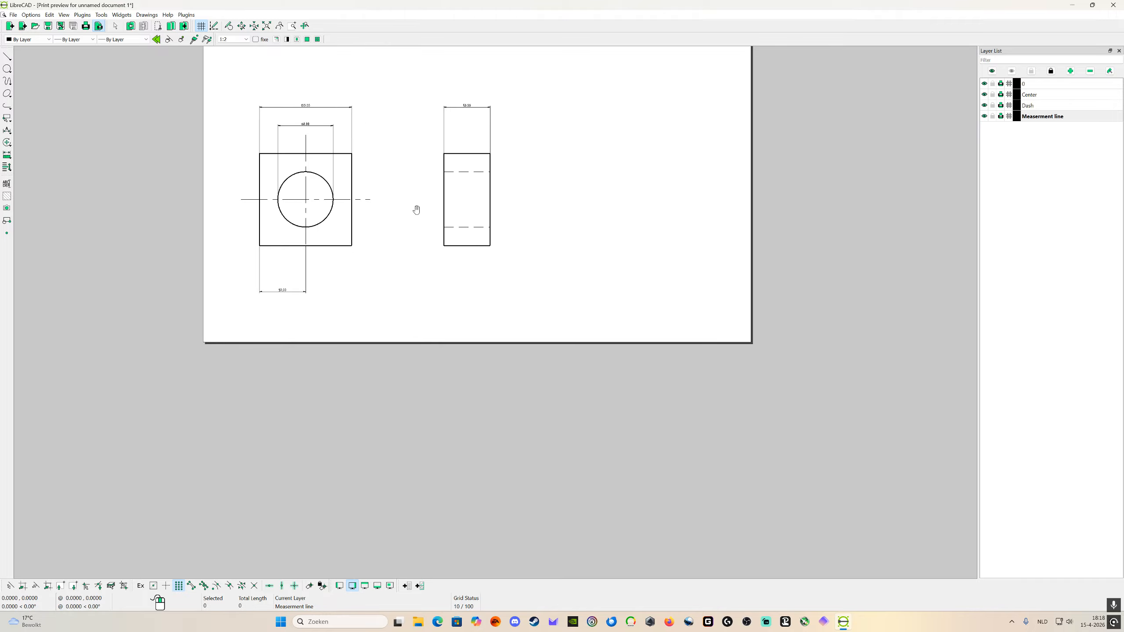
drag(416, 210, 347, 259)
scroll(549, 274, down, 4)
scroll(462, 173, up, 5)
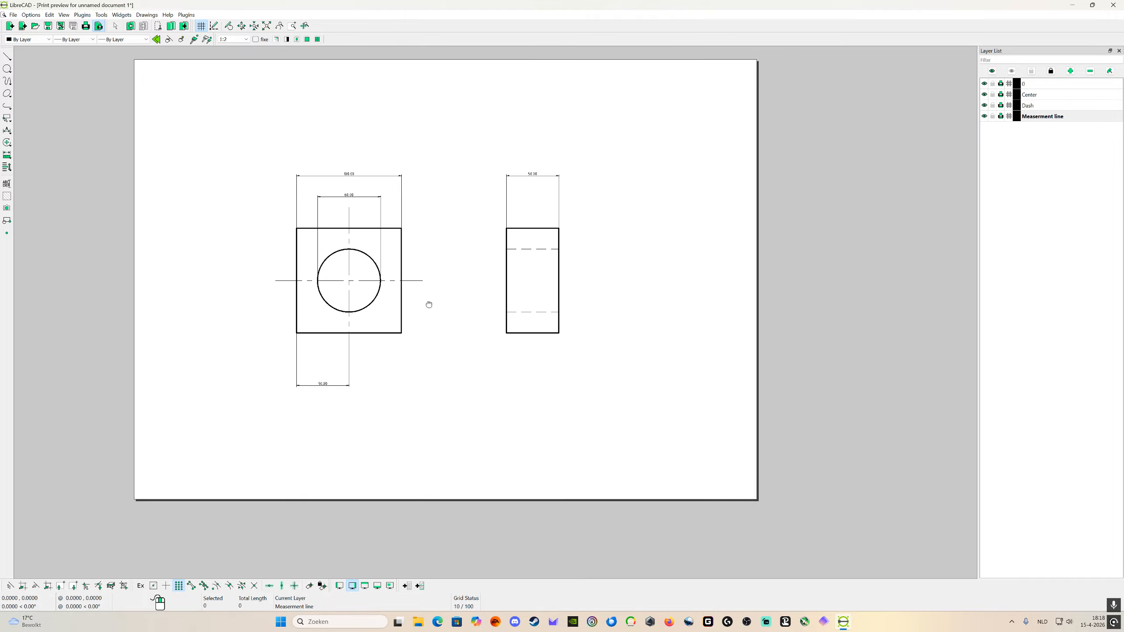
scroll(426, 305, up, 4)
scroll(402, 256, down, 5)
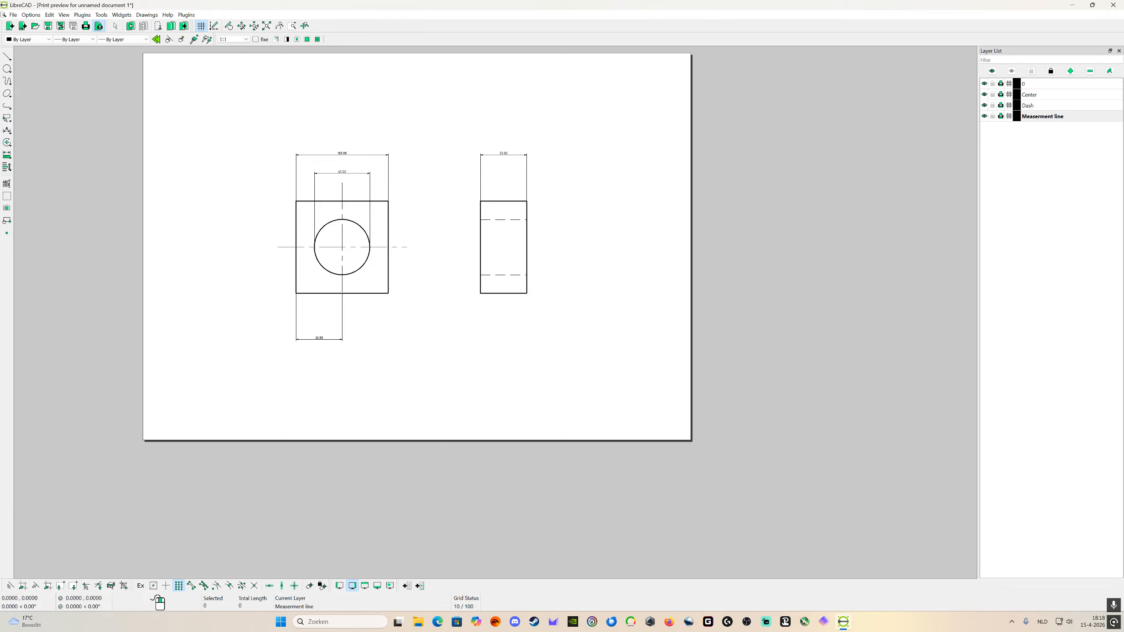
Step: Change the print preview scale to 1:1.5 so the sheet fits more closely around both views
key(BackSpace)
key(BackSpace)
key(BackSpace)
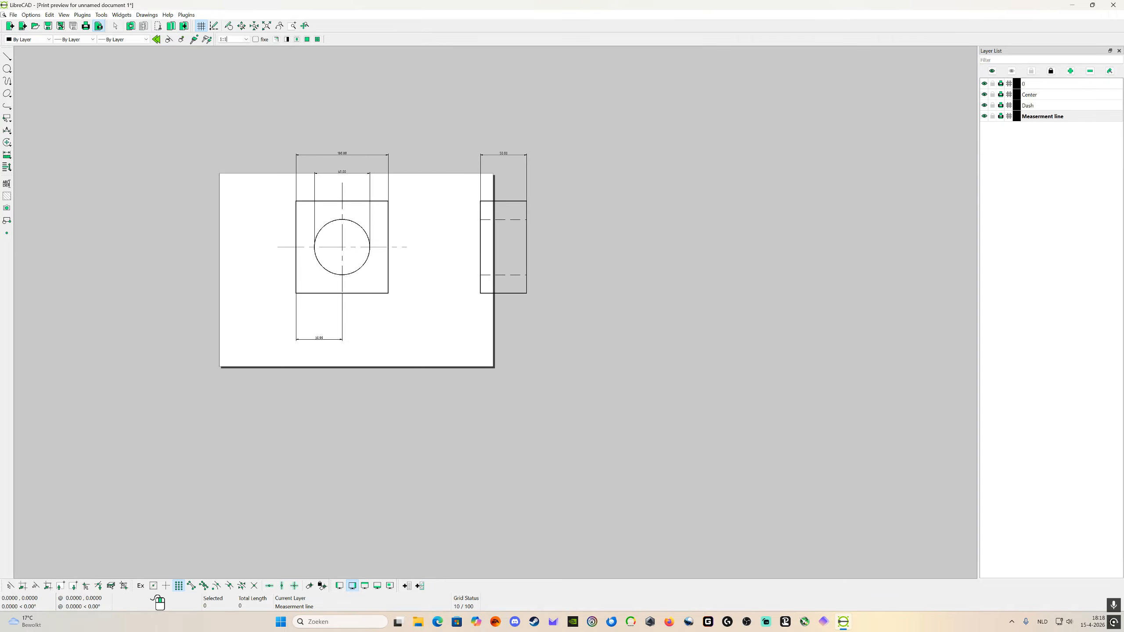
key(Return)
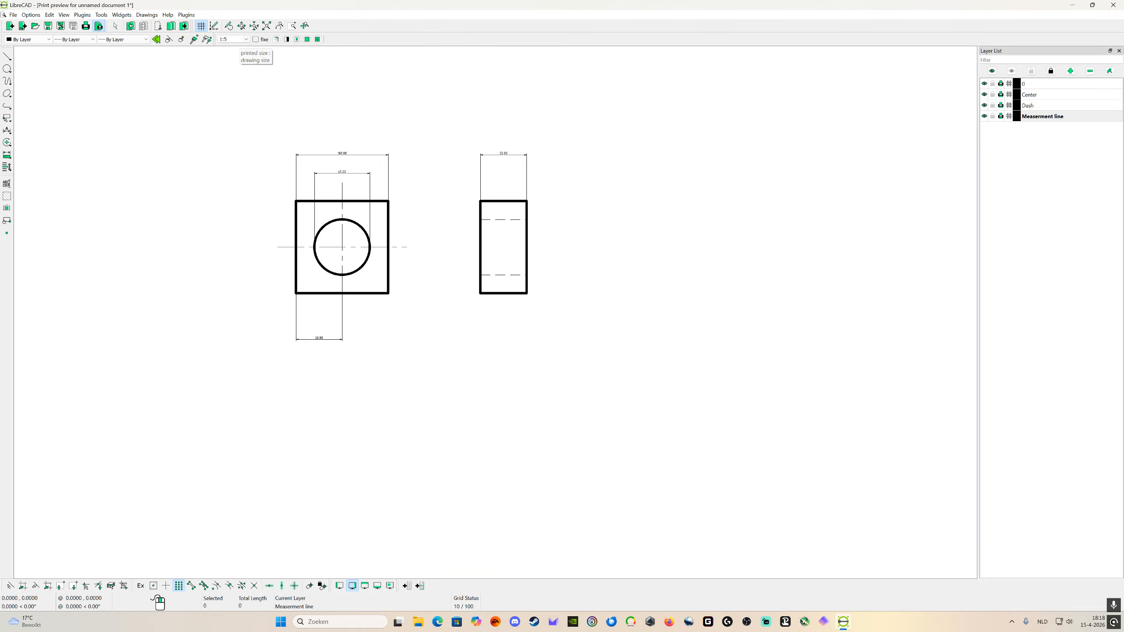
text(1.5)
key(Return)
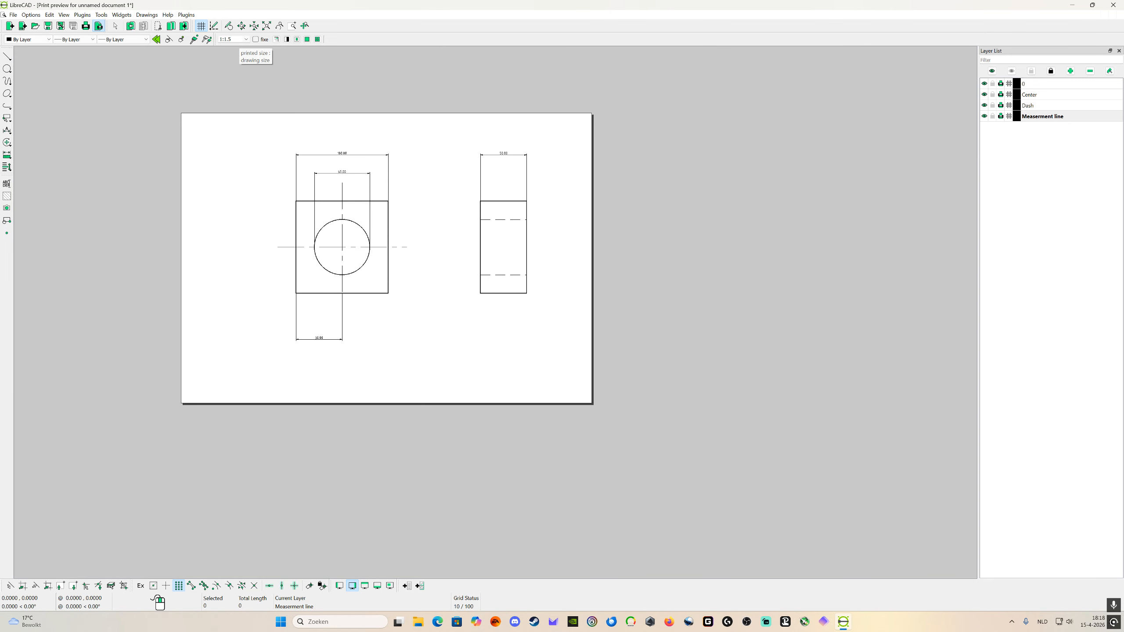
Step: Shift the two dimensioned views slightly on the 1:1.5 sheet to centre them better
scroll(426, 192, up, 3)
scroll(402, 217, down, 3)
drag(406, 241, 426, 232)
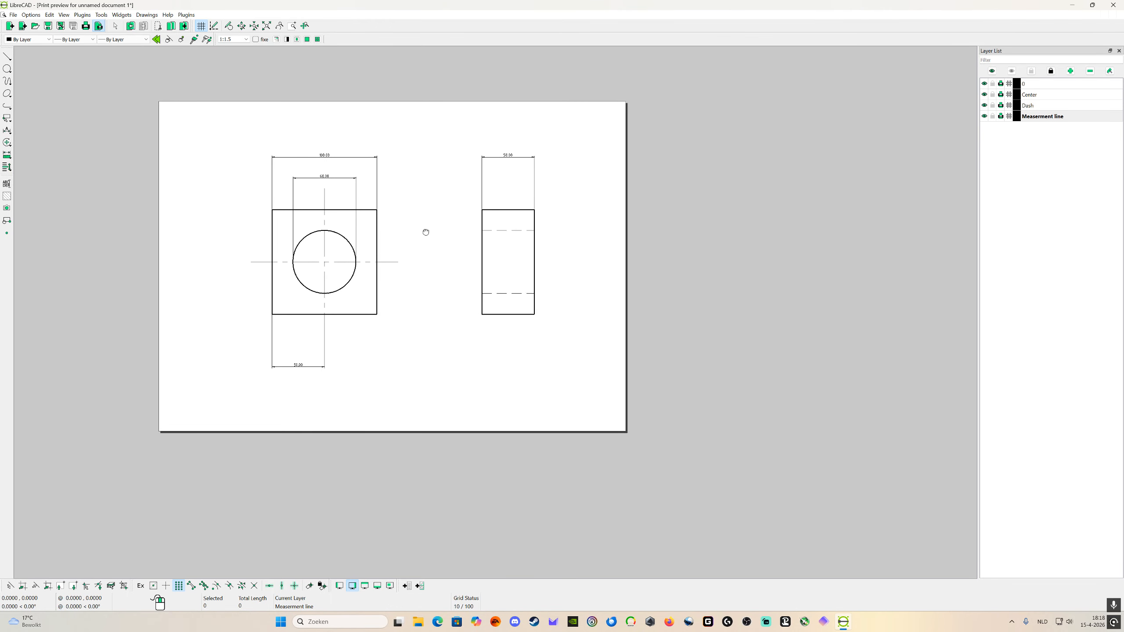
Step: Examine the line widths, line types and dimensions of both views on the previewed sheet, and return to the drawing
scroll(427, 261, up, 1)
scroll(429, 278, down, 2)
scroll(418, 283, up, 3)
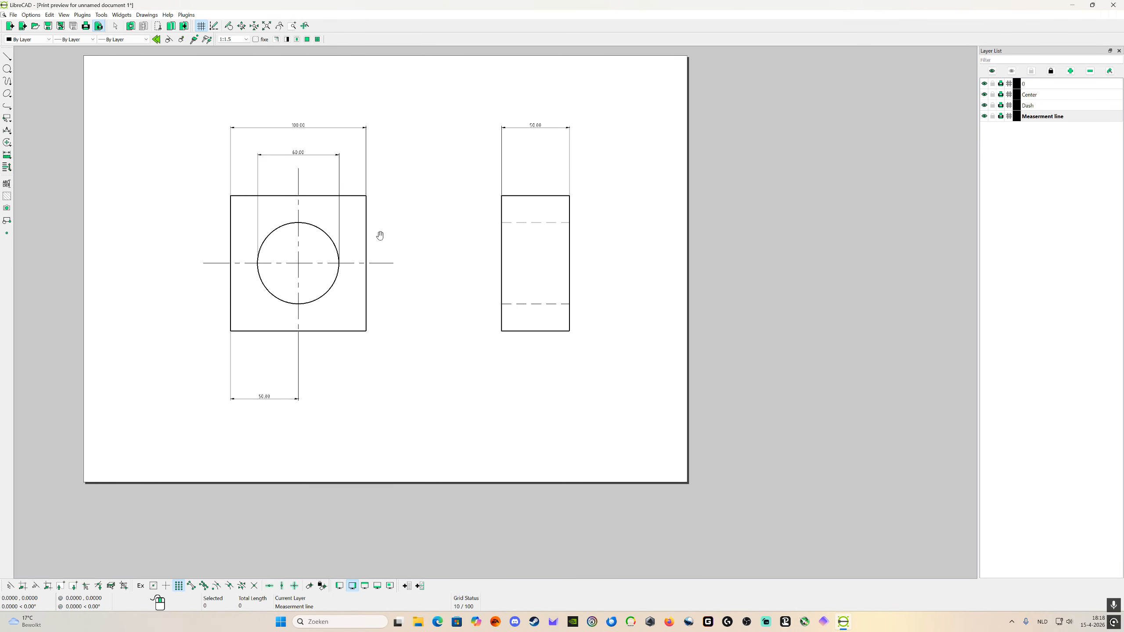
scroll(399, 244, down, 1)
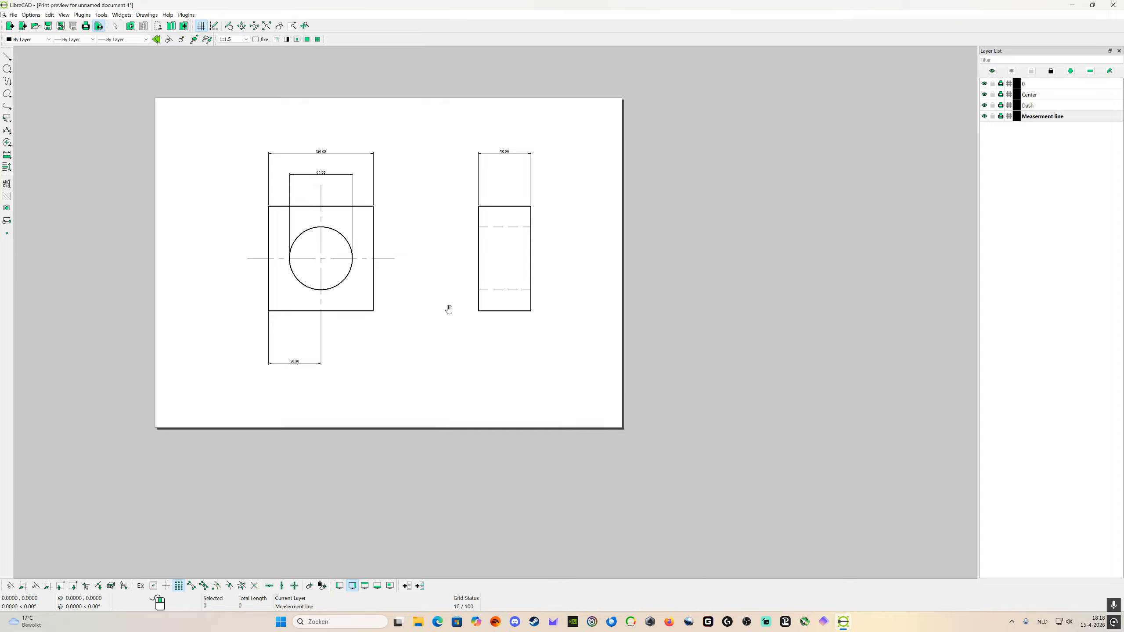
scroll(316, 261, up, 3)
scroll(393, 225, up, 1)
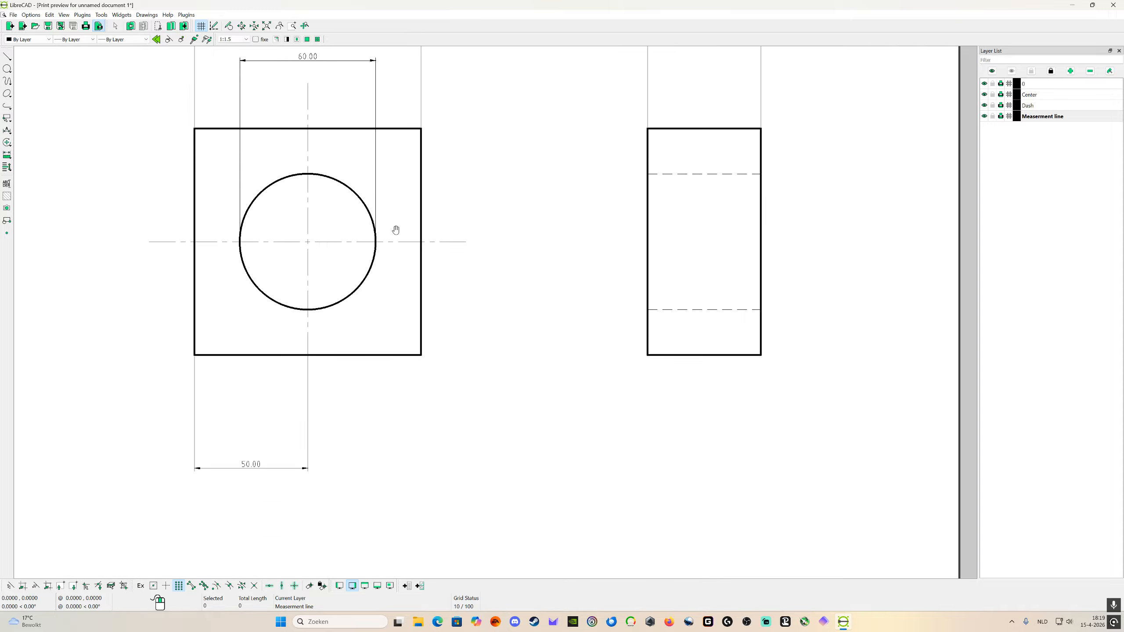
scroll(439, 226, down, 2)
scroll(445, 233, down, 1)
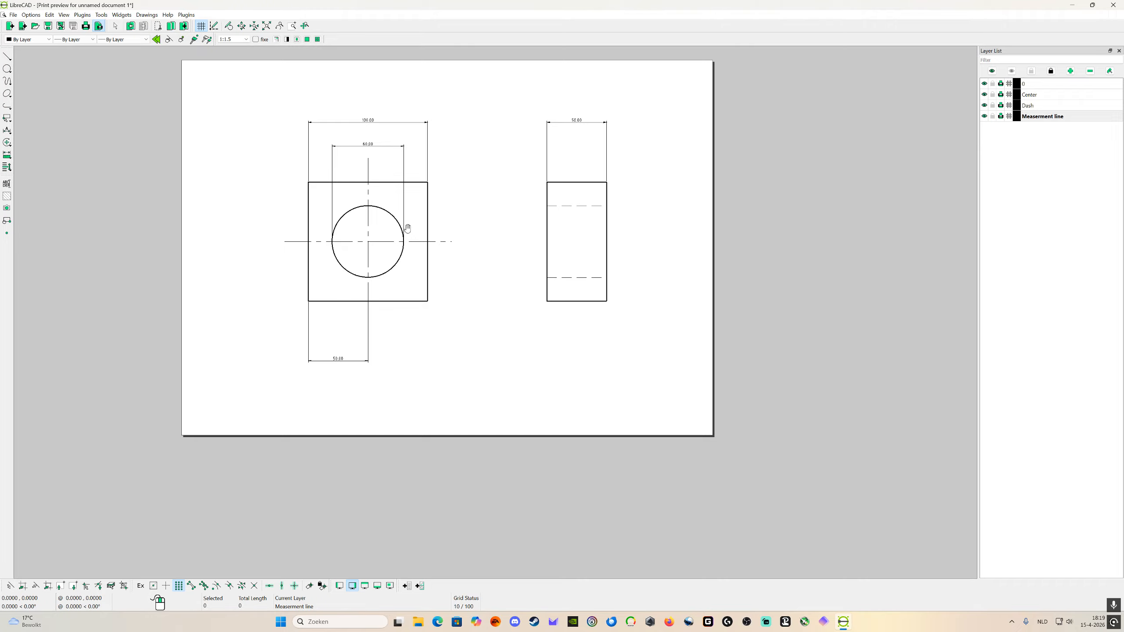
click(13, 15)
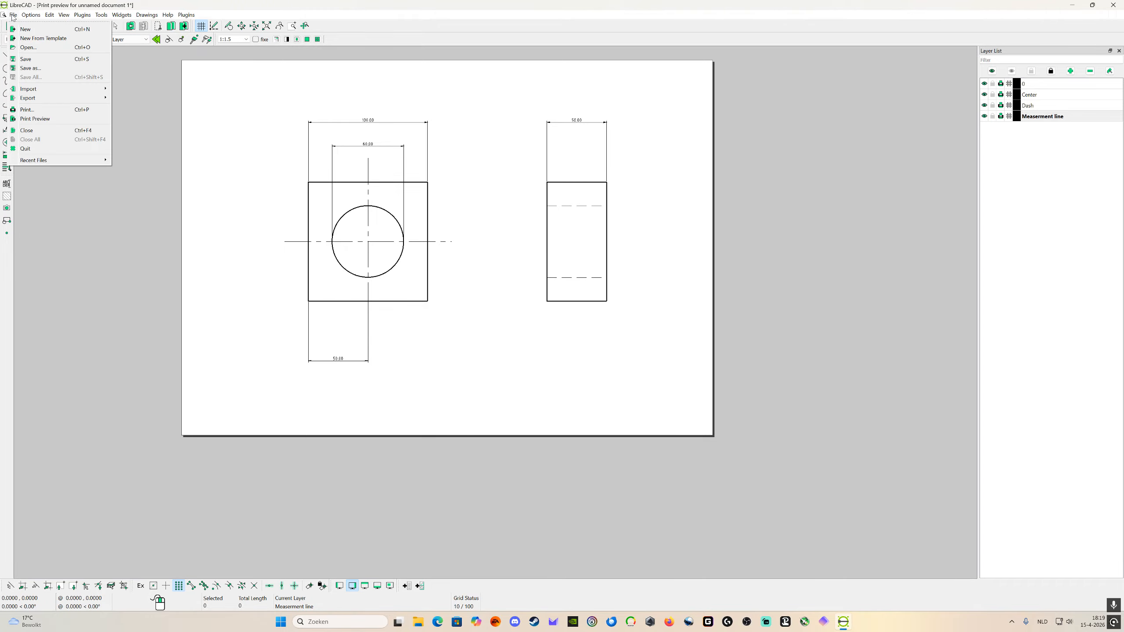
click(35, 119)
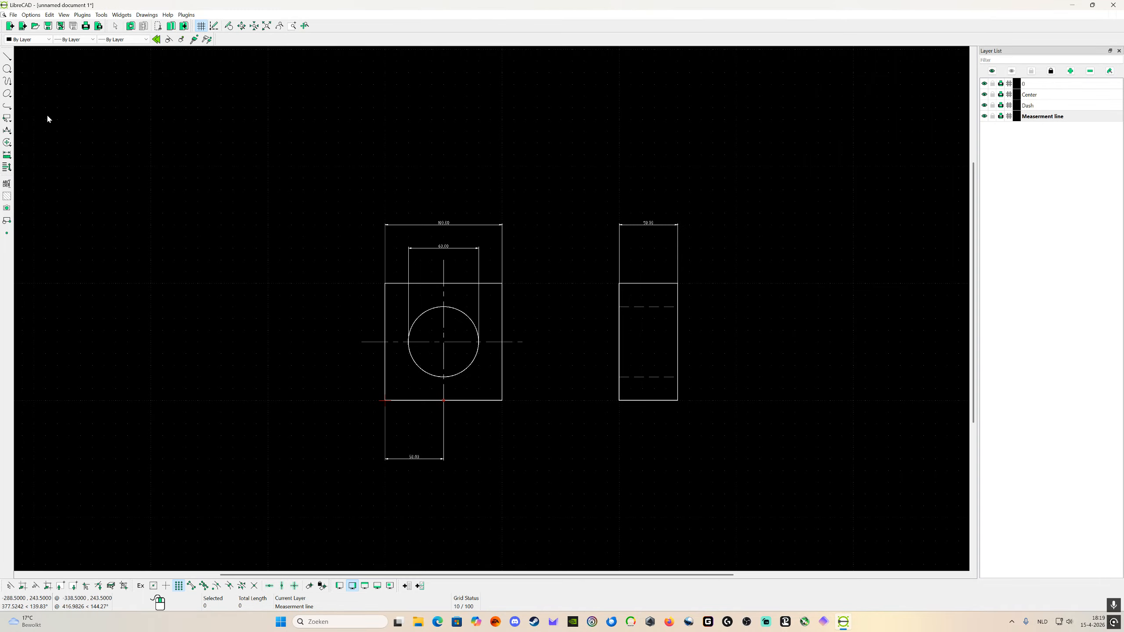
scroll(513, 337, down, 2)
scroll(504, 358, up, 4)
scroll(400, 335, down, 1)
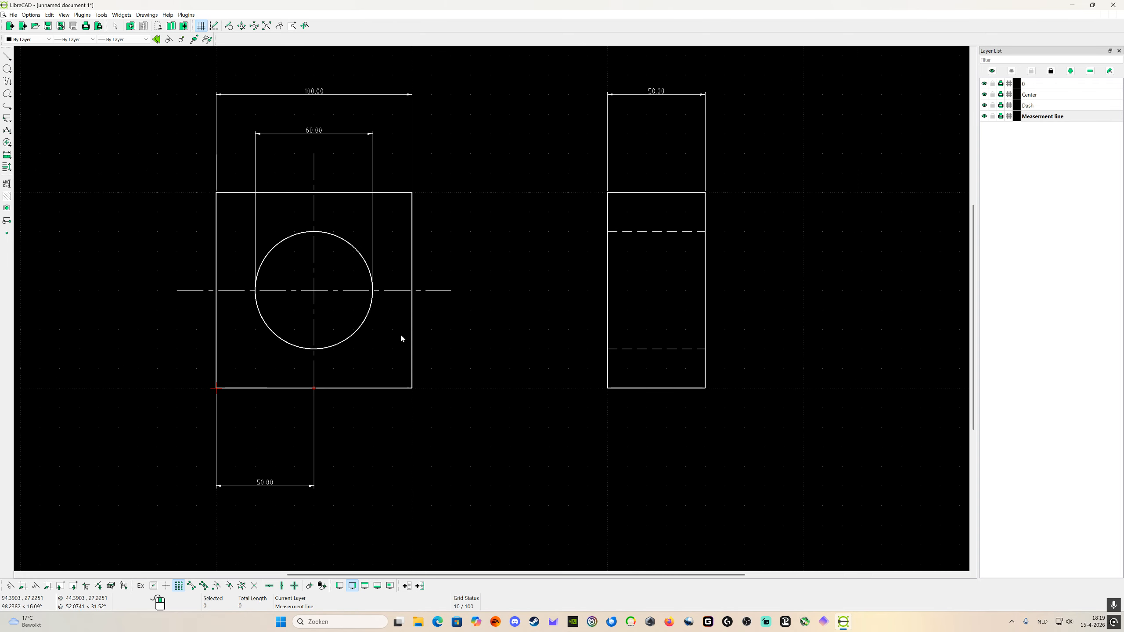
right_click(443, 353)
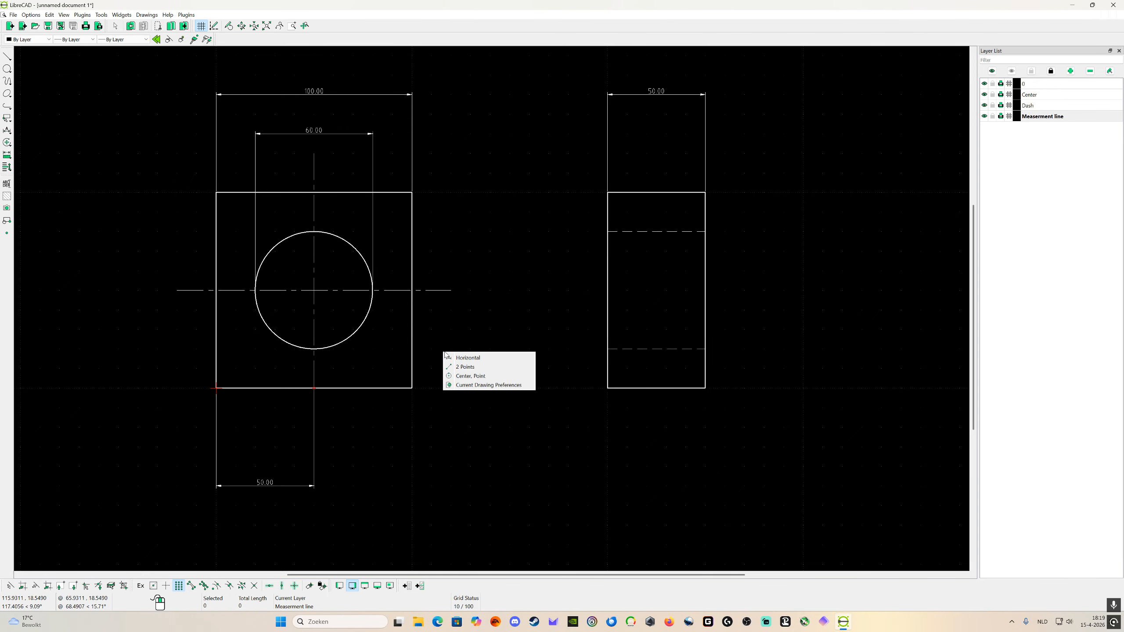
click(428, 345)
click(494, 335)
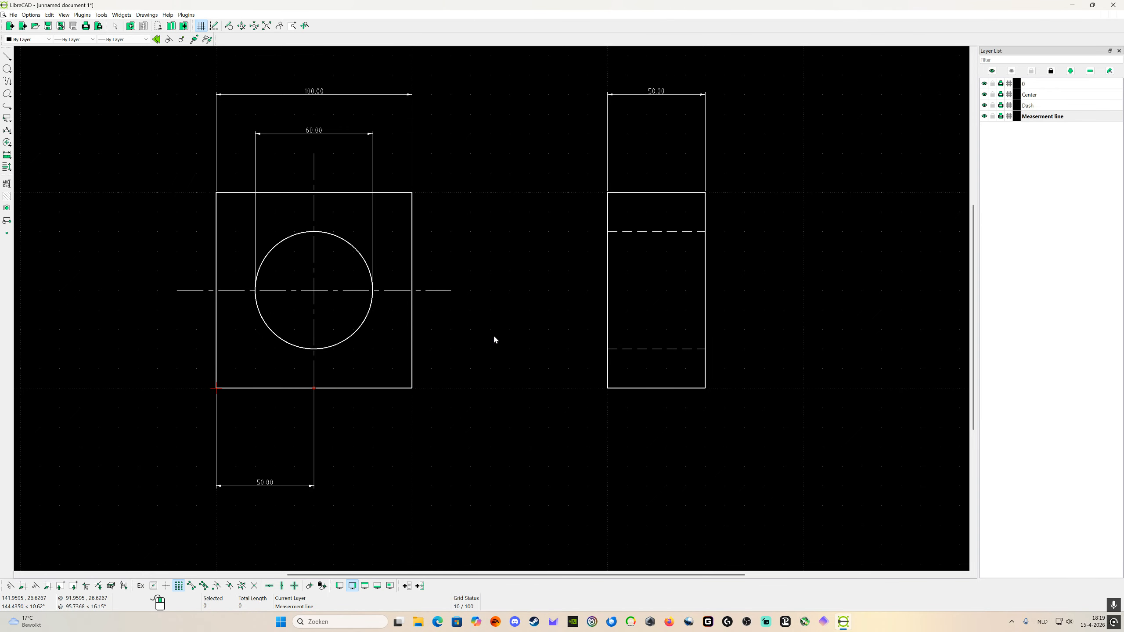
Step: Reassign the right vertical edge of the front-view square to the Dash layer through its properties
click(101, 14)
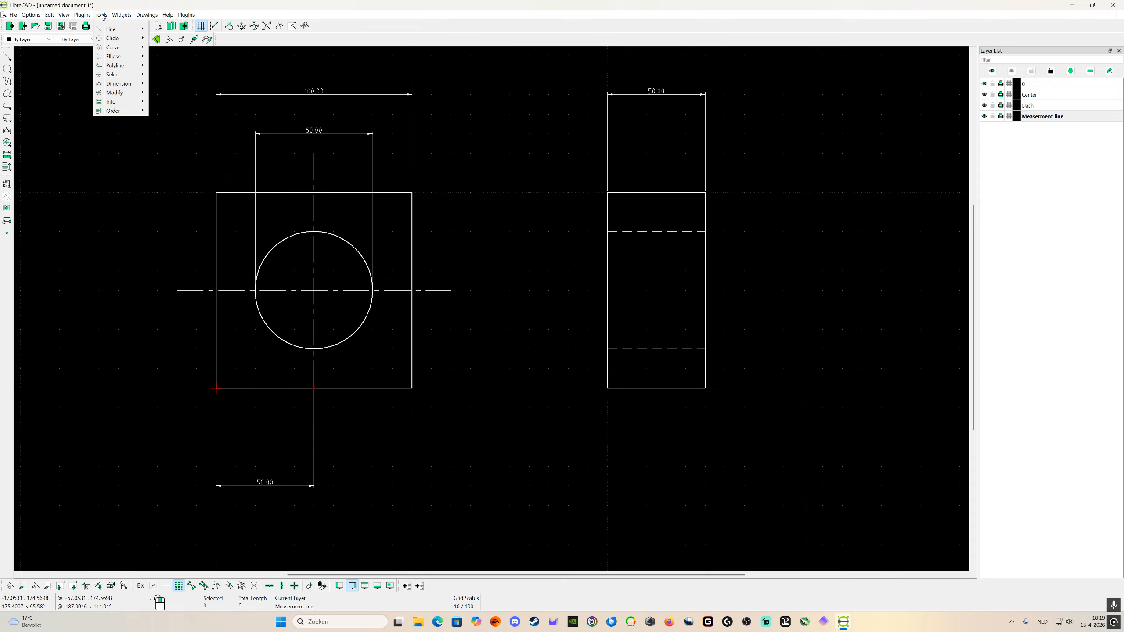
mouse_move(126, 93)
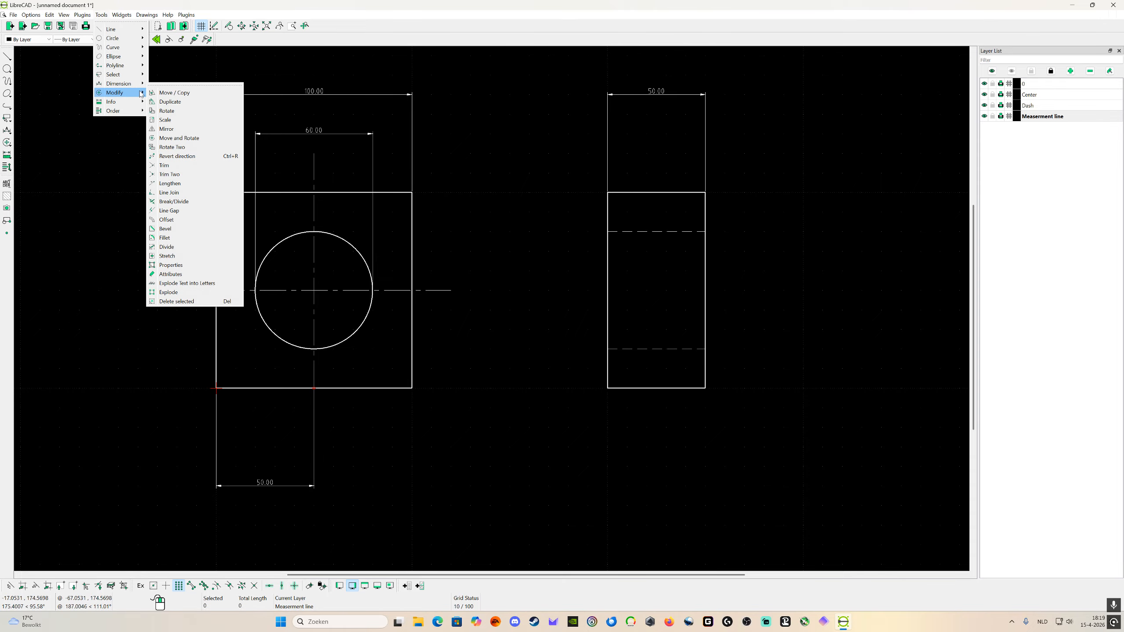
click(181, 275)
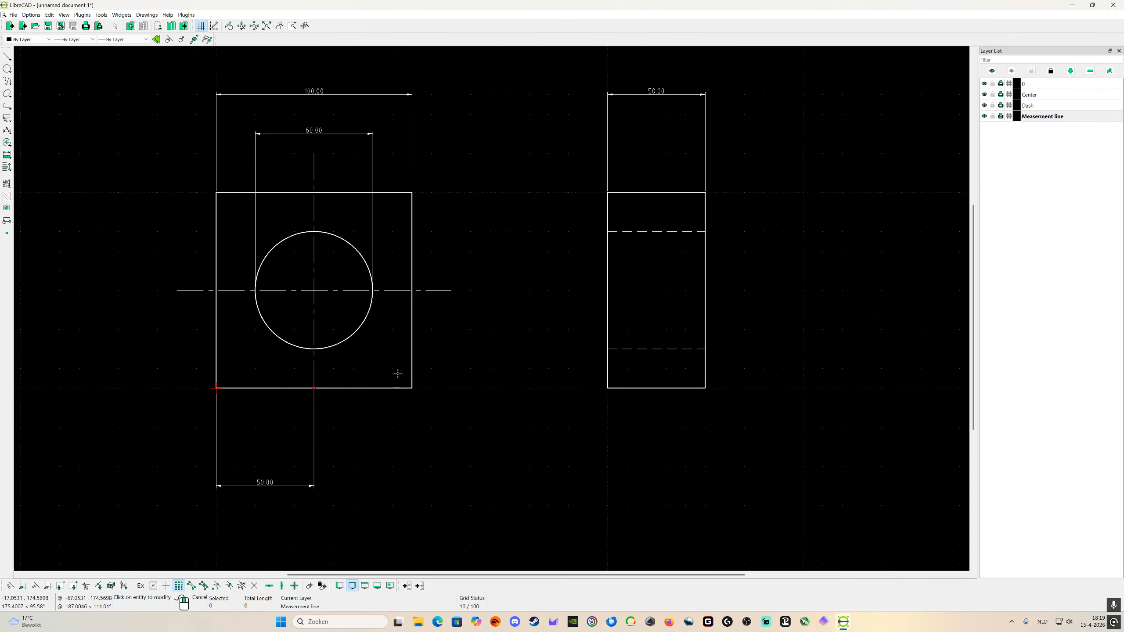
click(411, 352)
click(530, 286)
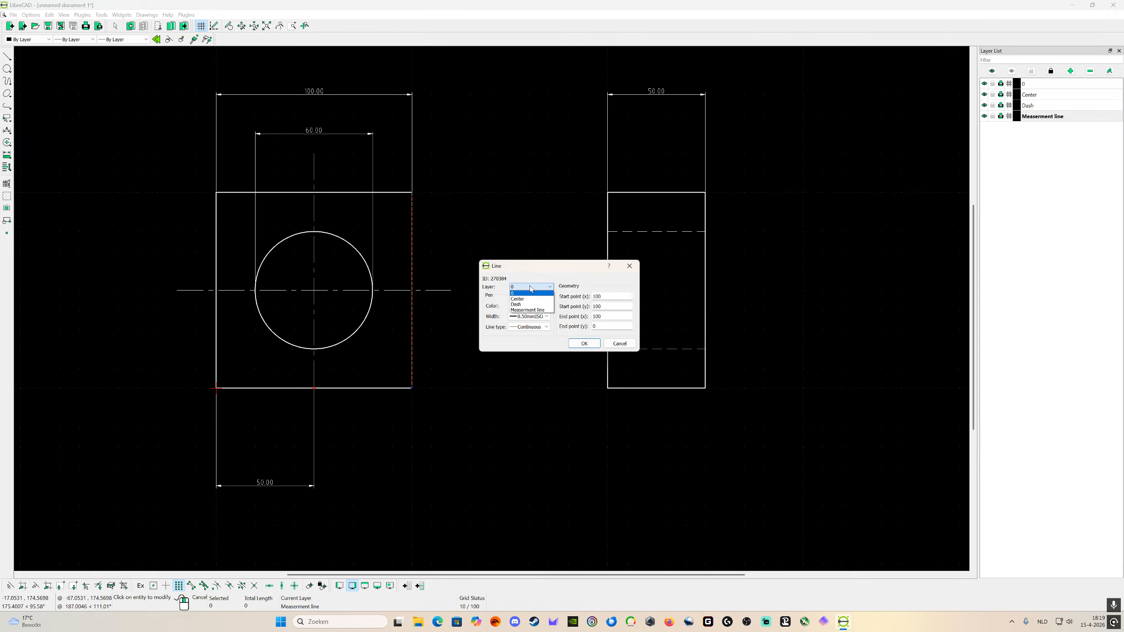
click(526, 305)
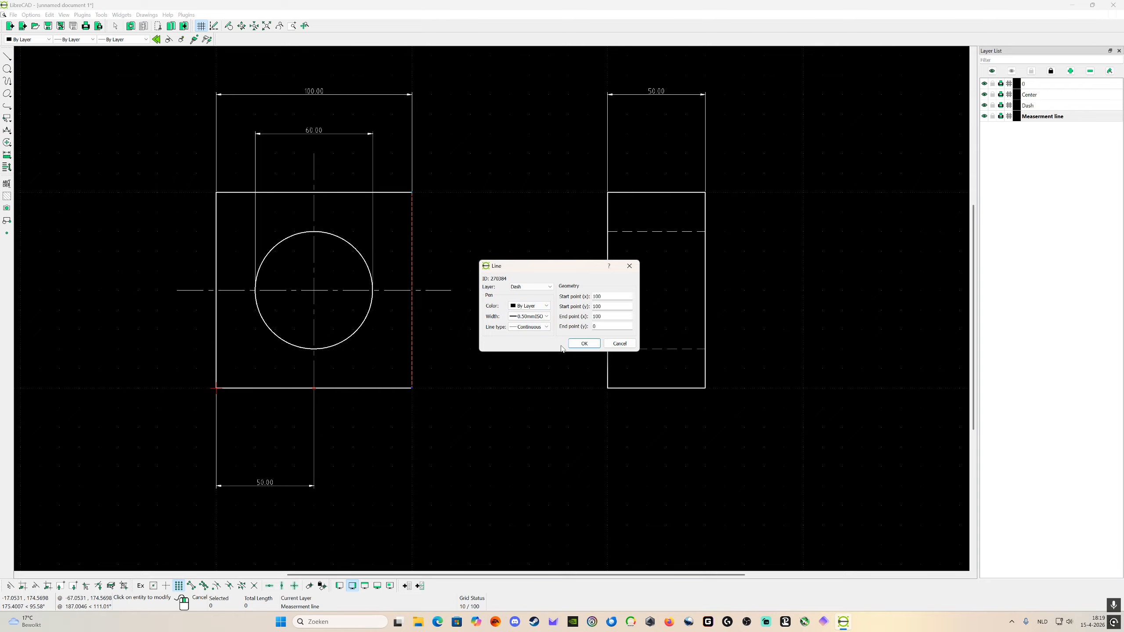
click(584, 344)
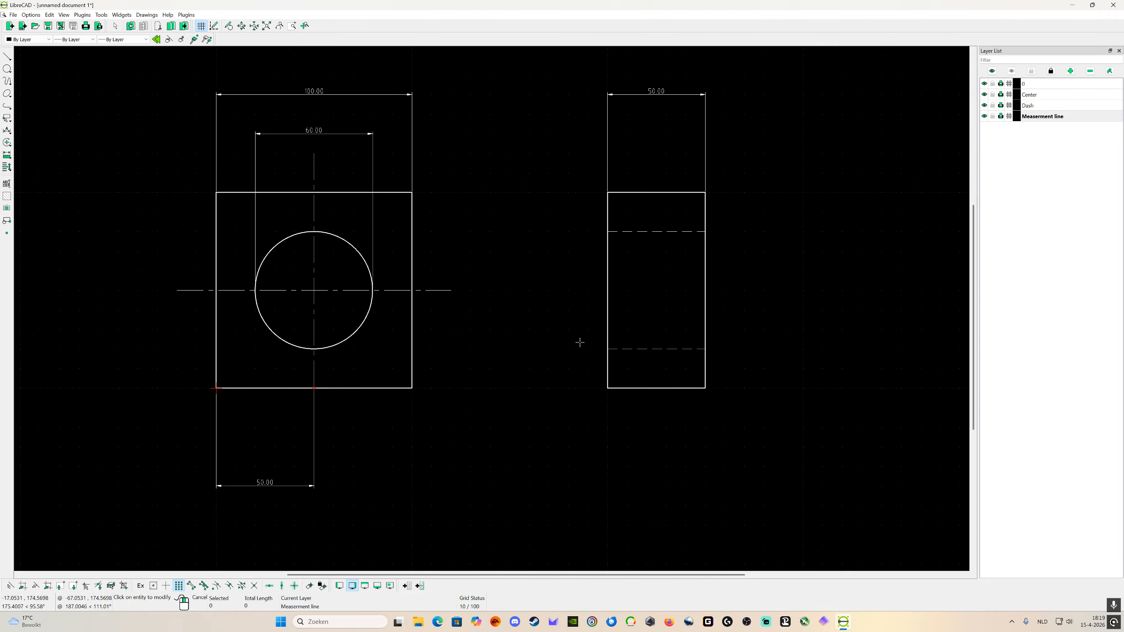
click(411, 344)
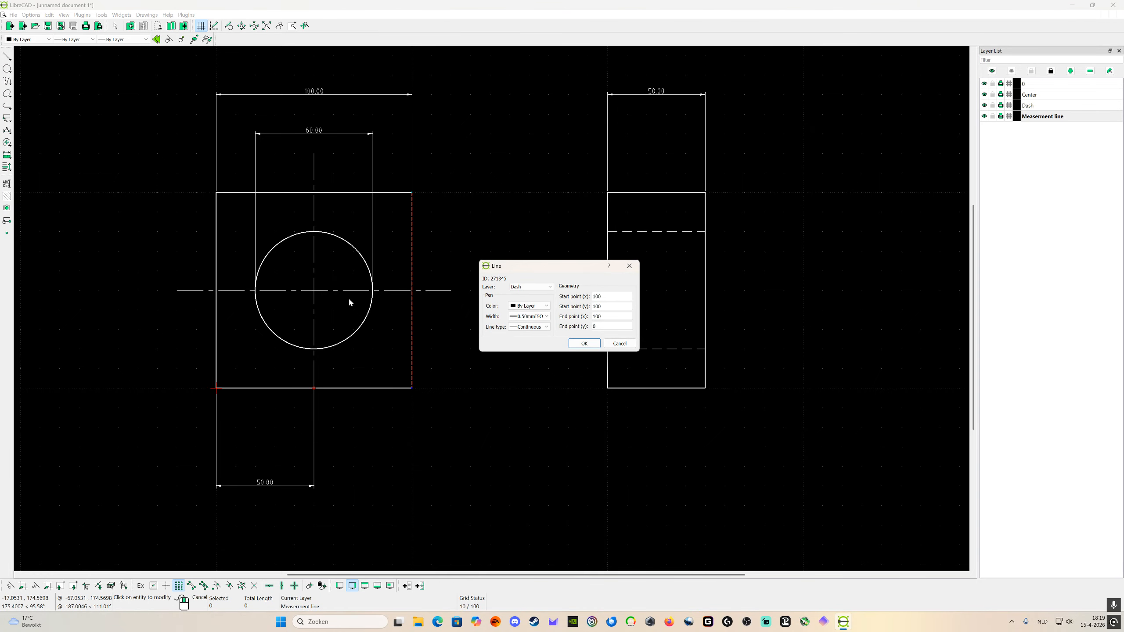
click(528, 307)
click(527, 311)
click(539, 310)
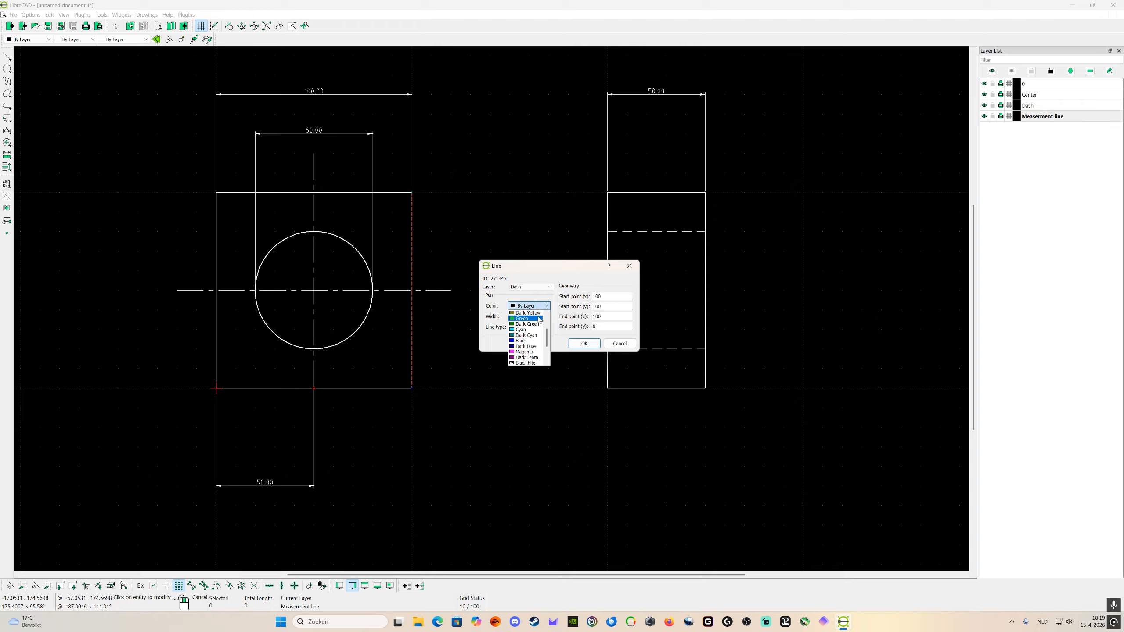
click(535, 314)
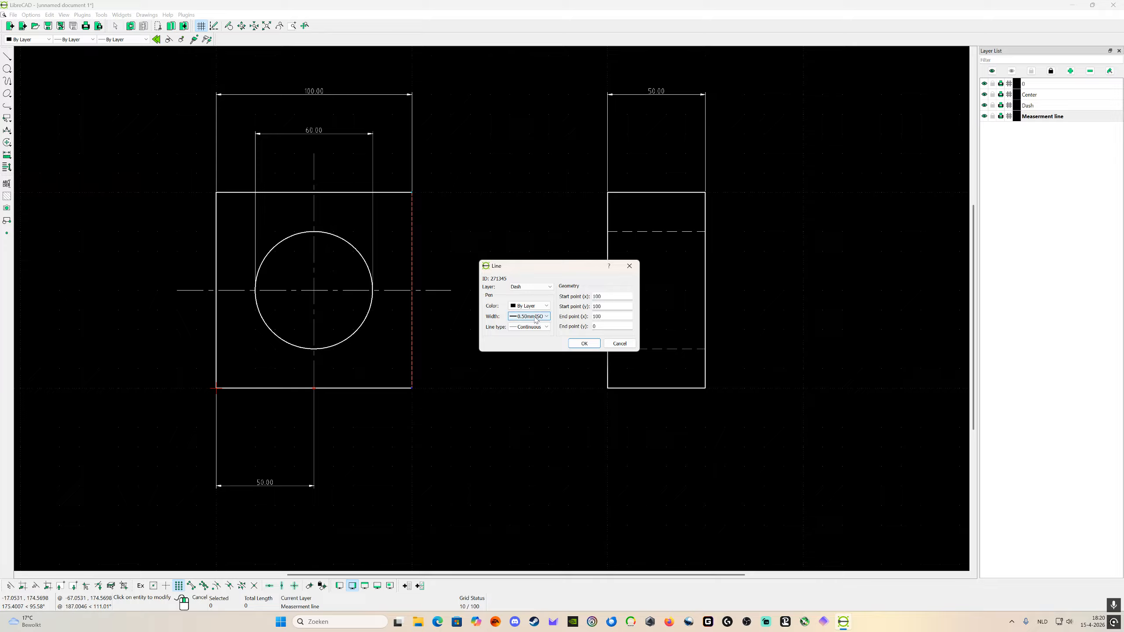
click(620, 344)
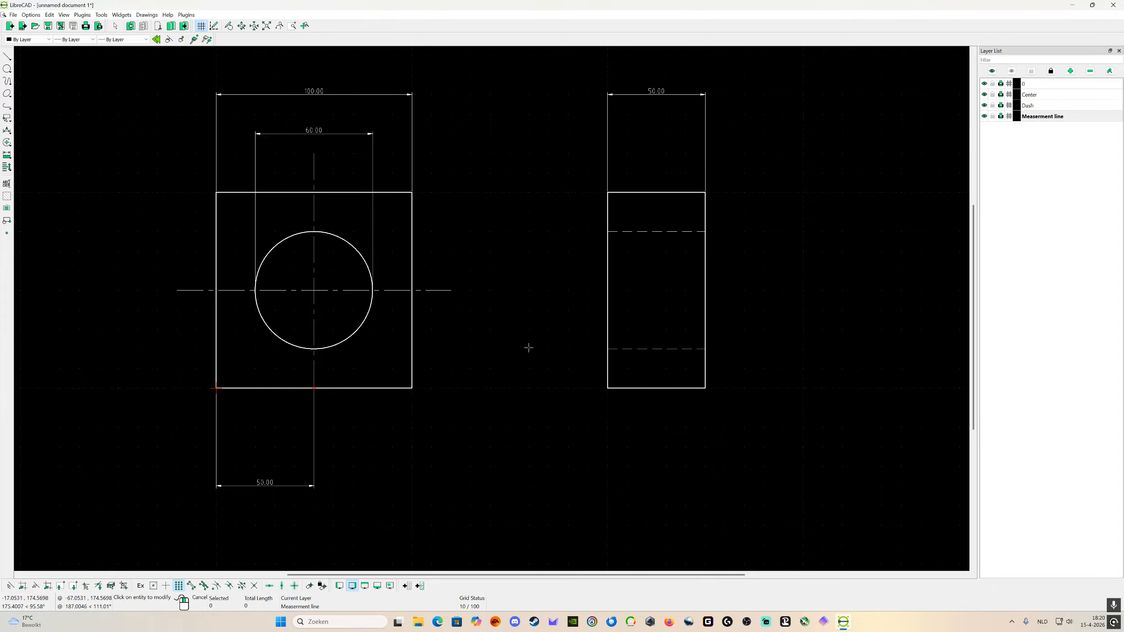
Step: Check the layer, colour, width and line type in the properties of the front square's right edge, and leave the command
click(412, 351)
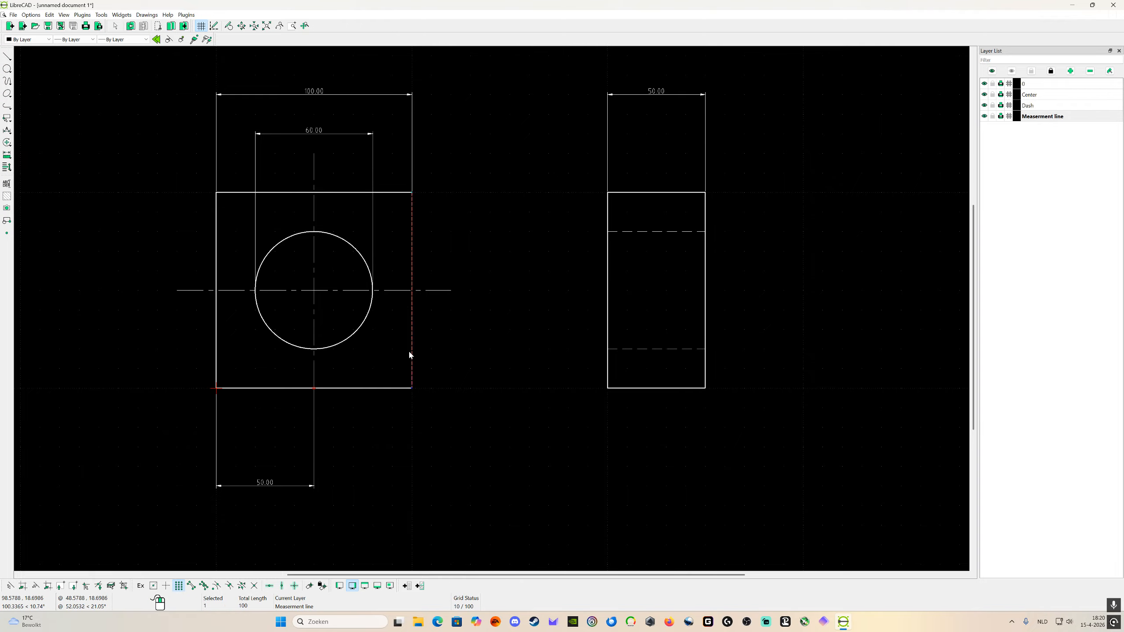
right_click(412, 353)
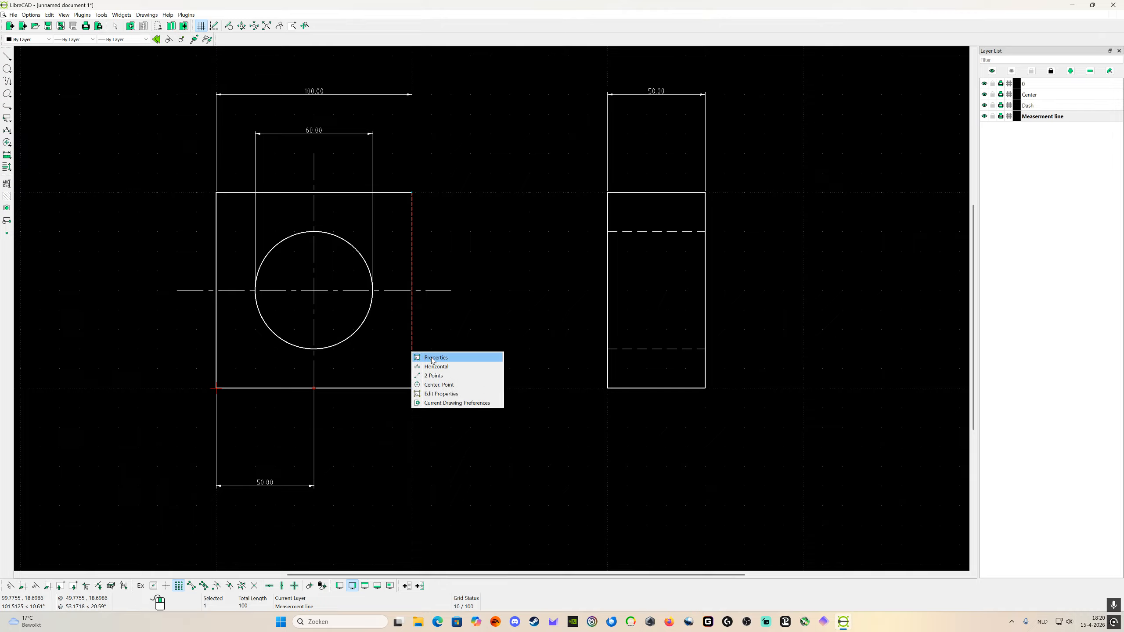
click(445, 393)
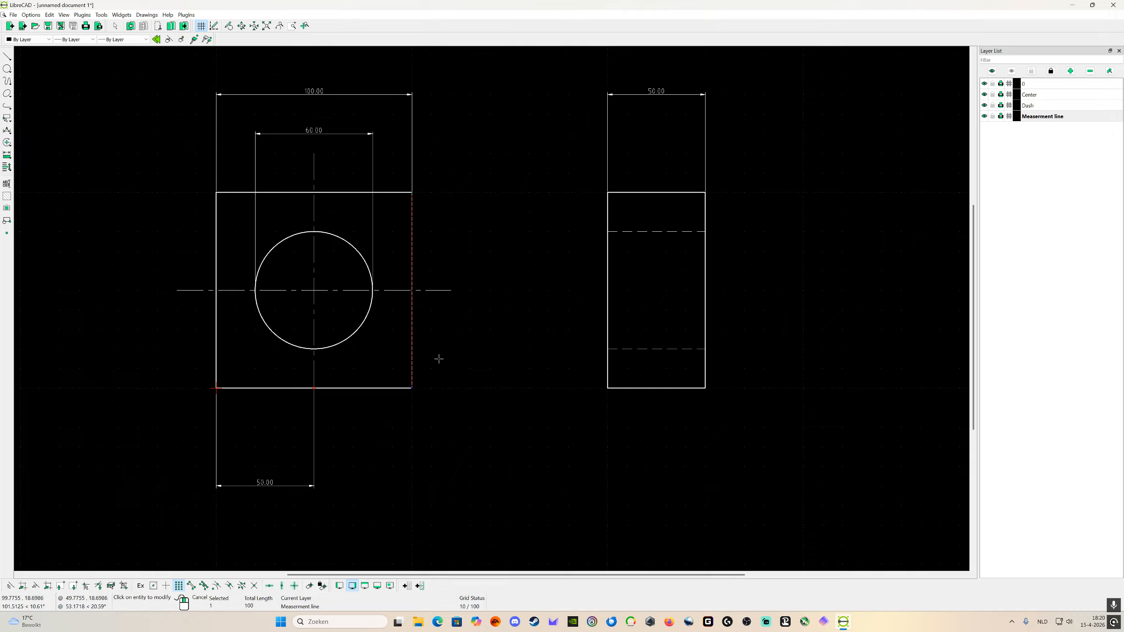
click(412, 338)
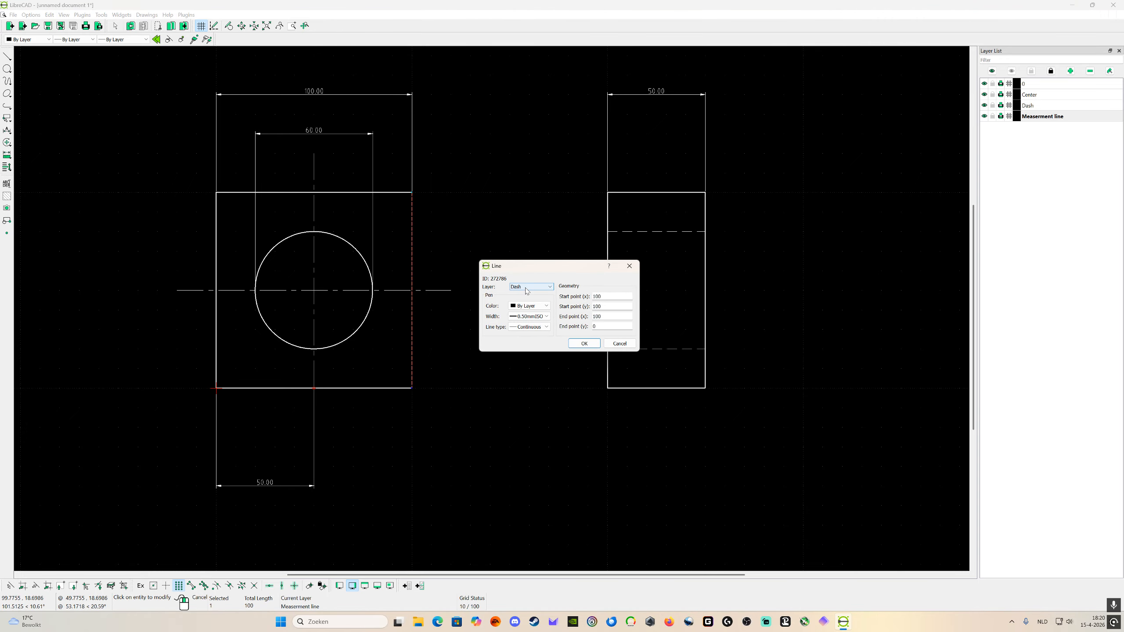
click(584, 344)
right_click(430, 336)
right_click(430, 335)
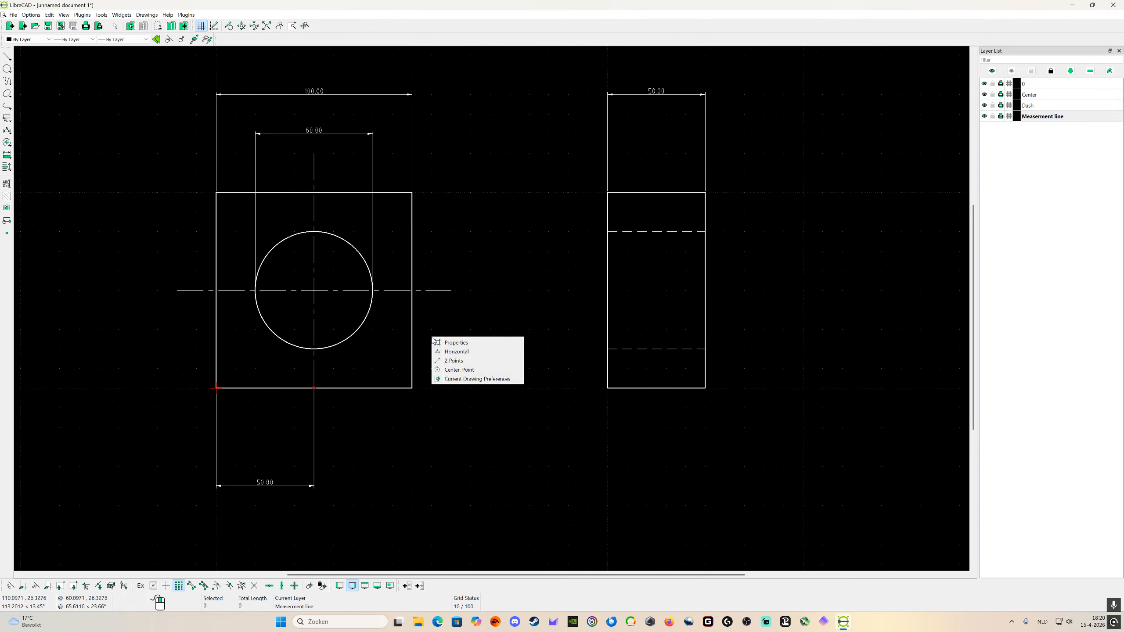
click(509, 318)
drag(509, 319, 496, 374)
Step: Make layer 0 current and set the line width of the front square's right edge to ByLayer
click(1036, 85)
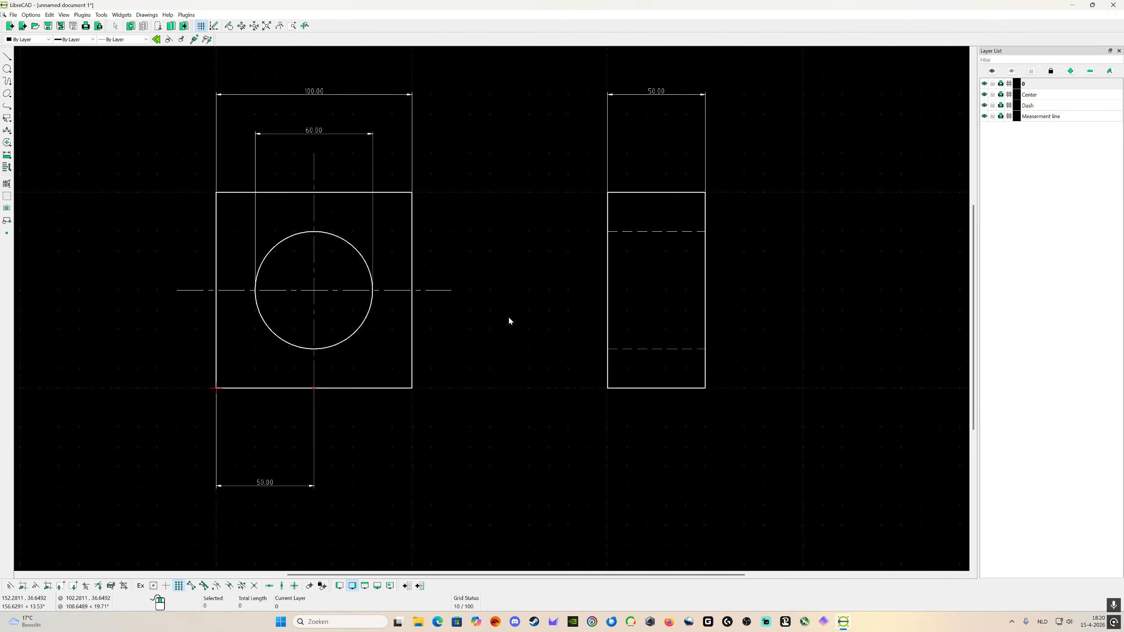
right_click(411, 336)
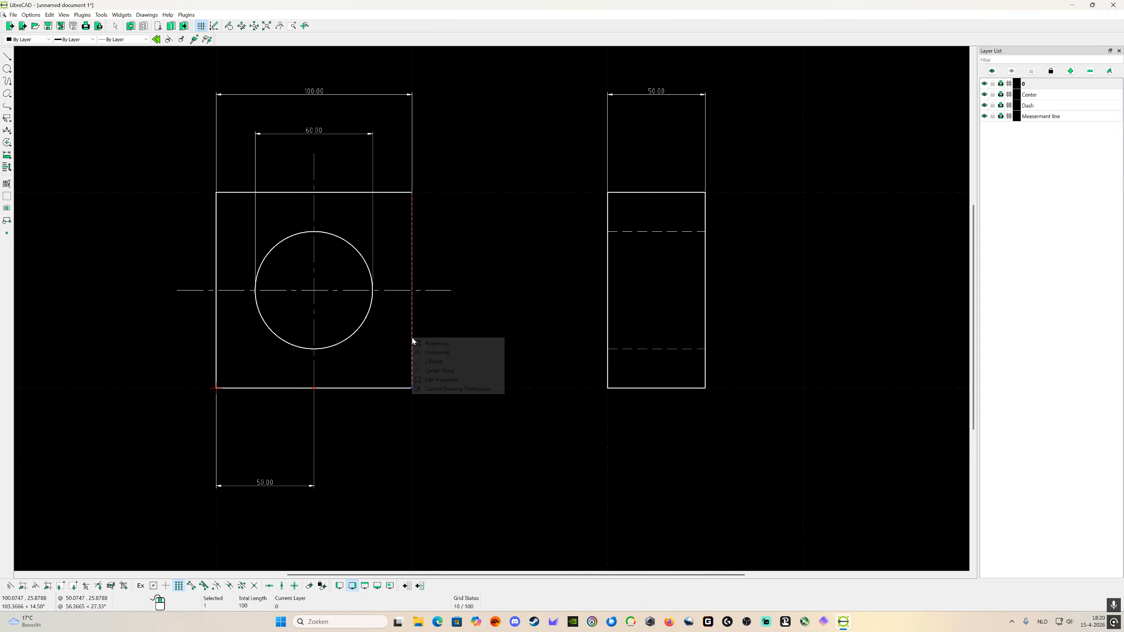
click(443, 380)
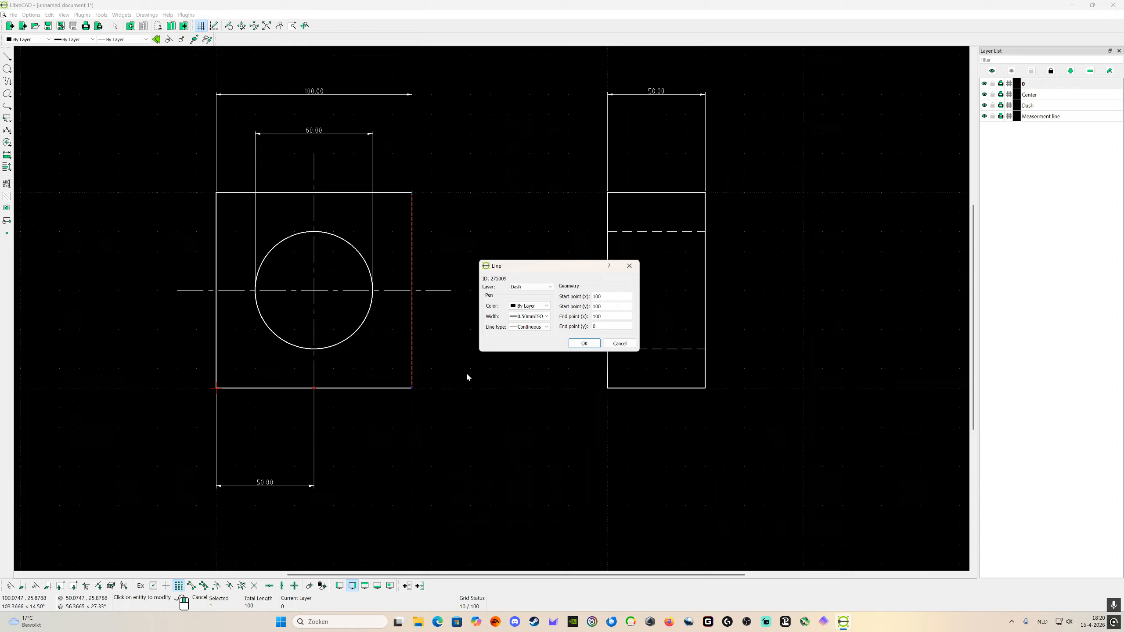
click(544, 316)
scroll(532, 335, up, 3)
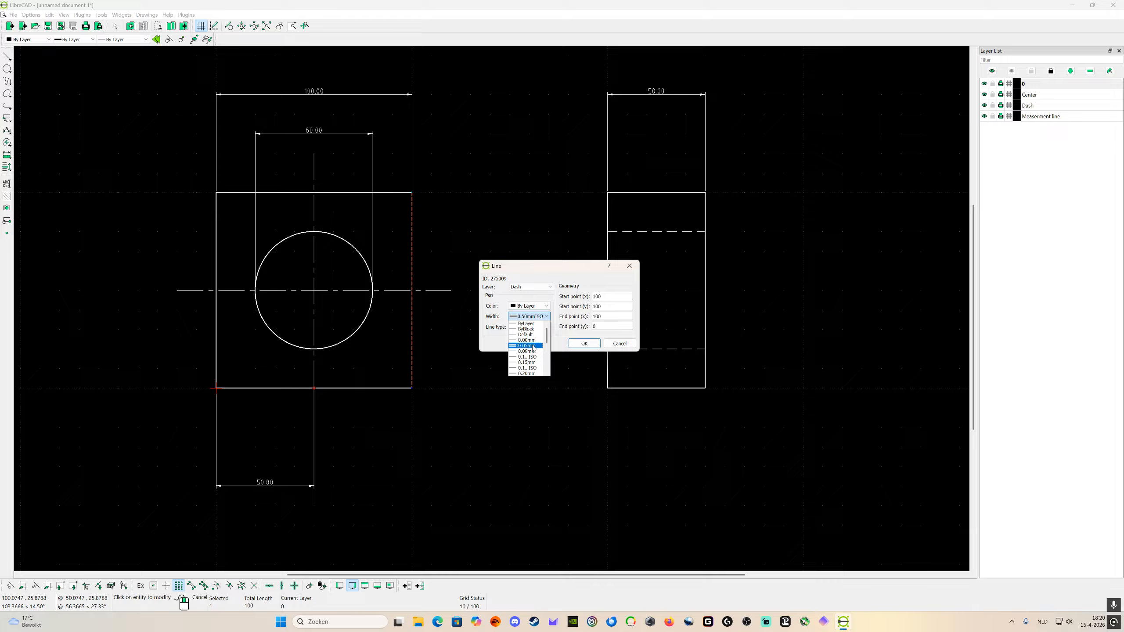
click(533, 324)
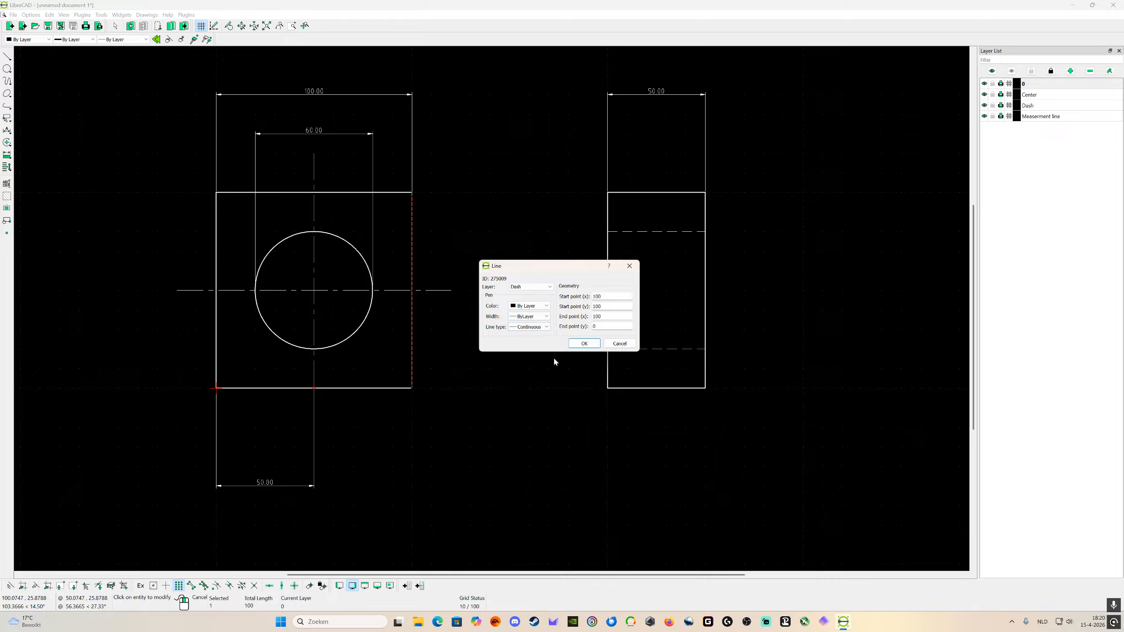
click(584, 344)
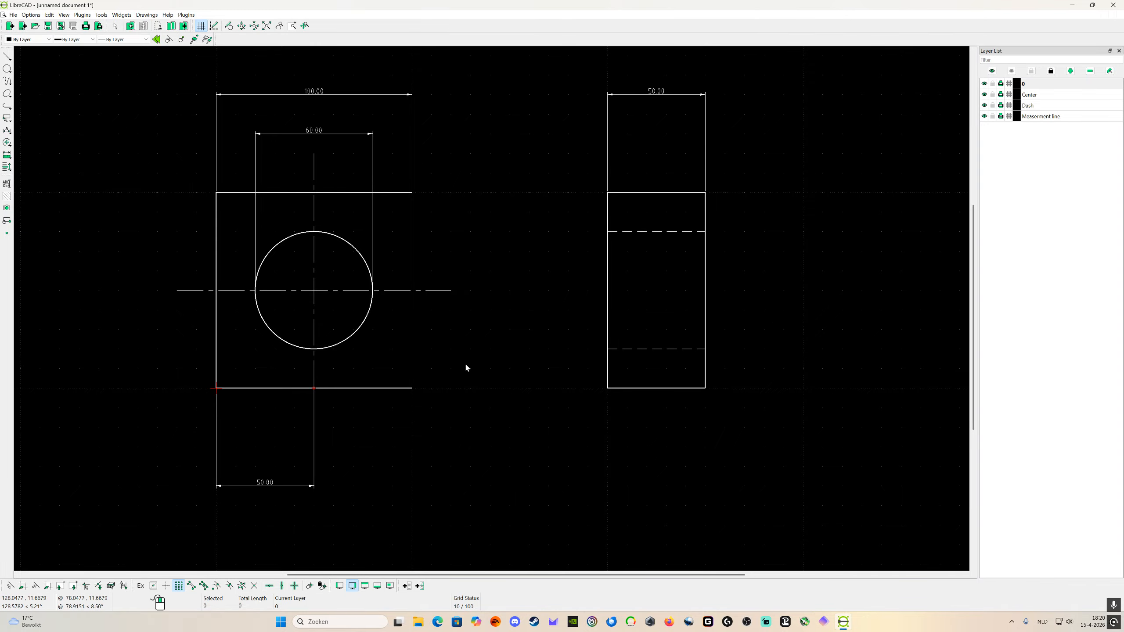
Step: Give the front square's right edge a 0.05 mm width and the Dash (tiny) line type in its properties
scroll(442, 359, up, 5)
scroll(377, 399, down, 5)
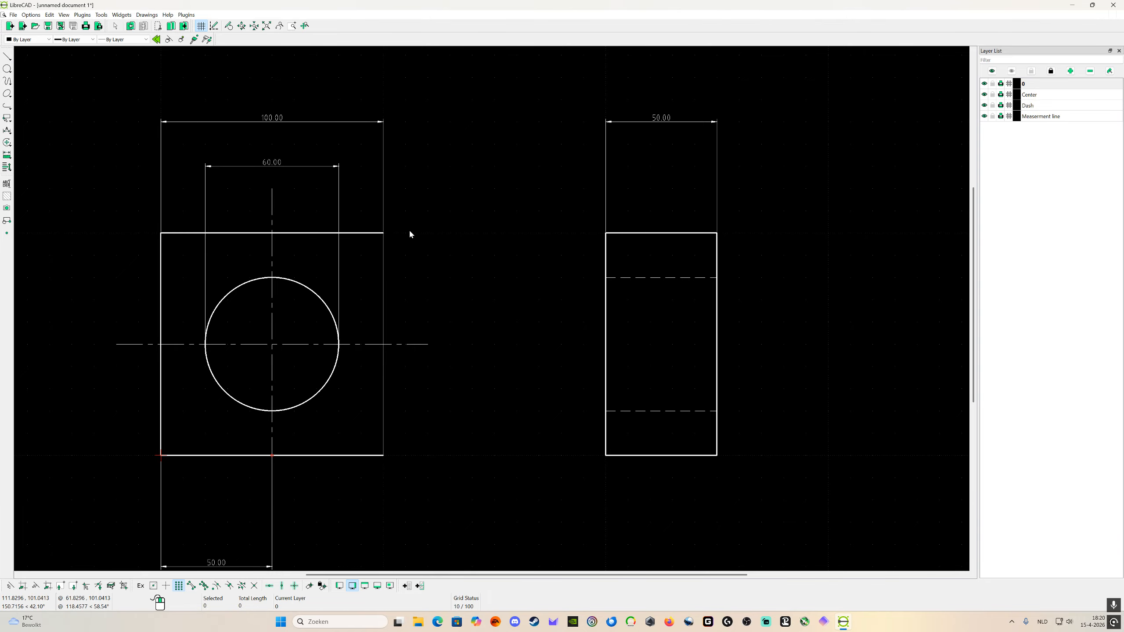
right_click(423, 277)
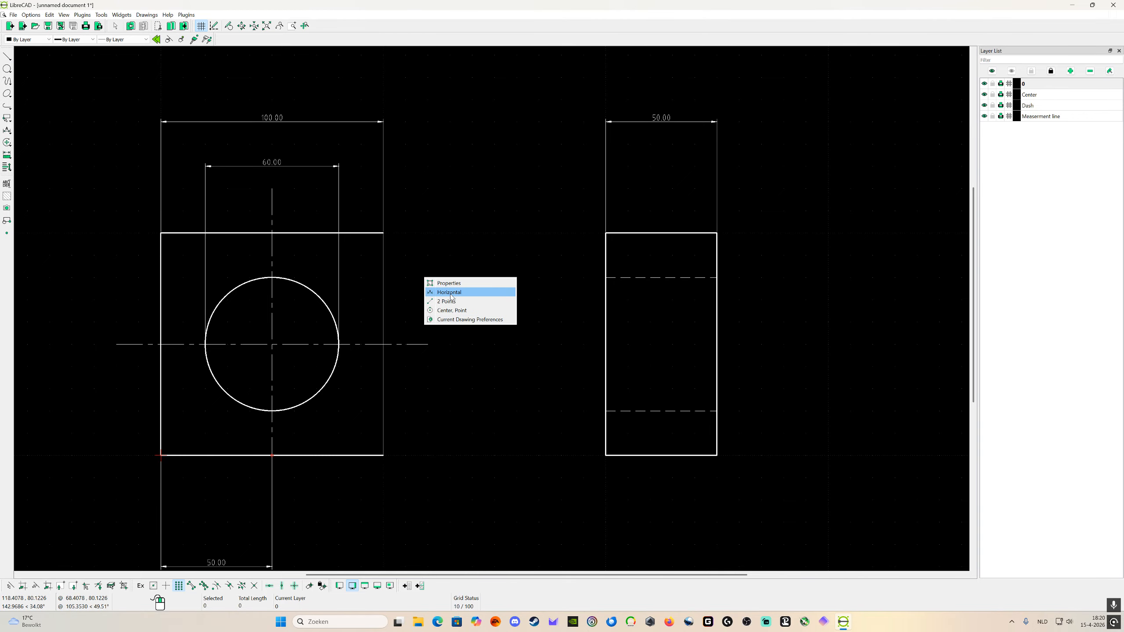
click(444, 283)
click(384, 300)
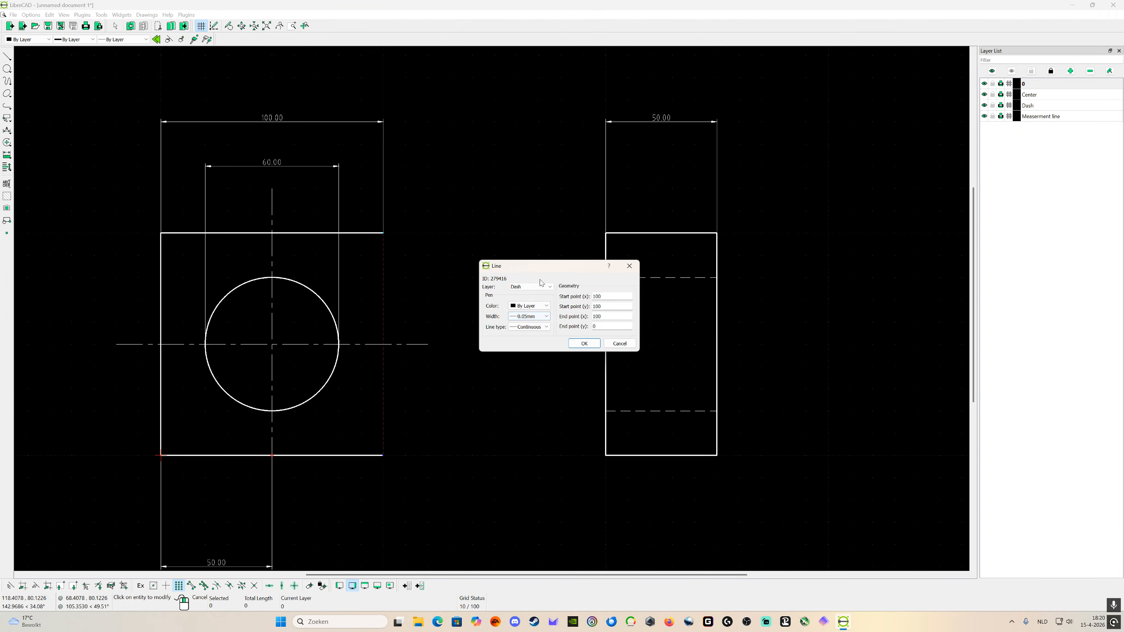
click(544, 326)
scroll(536, 380, down, 1)
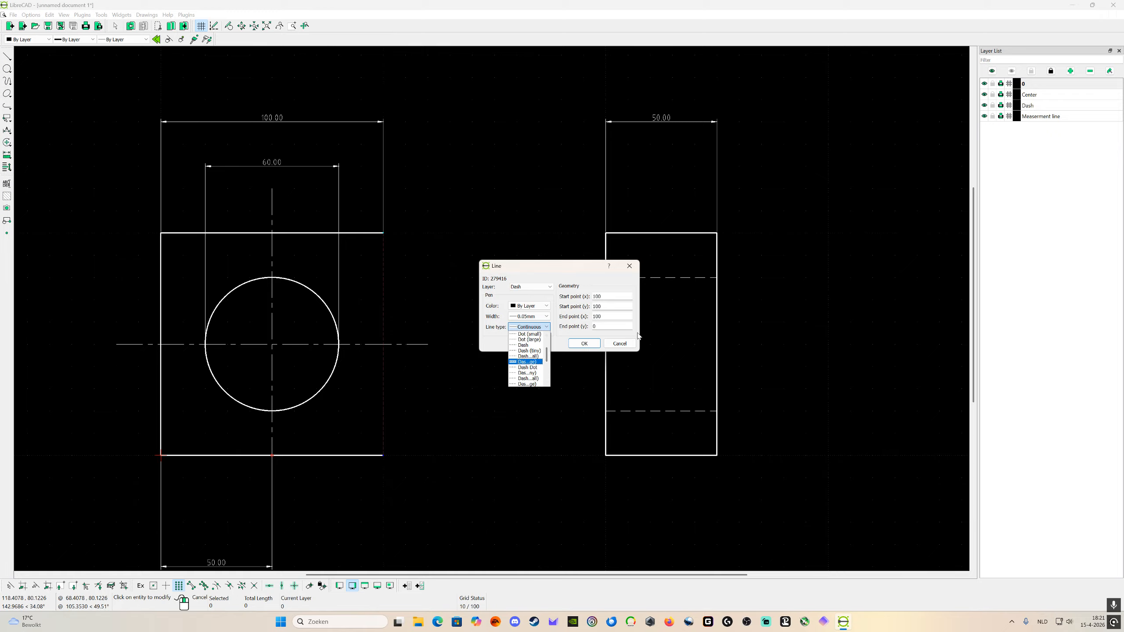
click(528, 351)
click(576, 344)
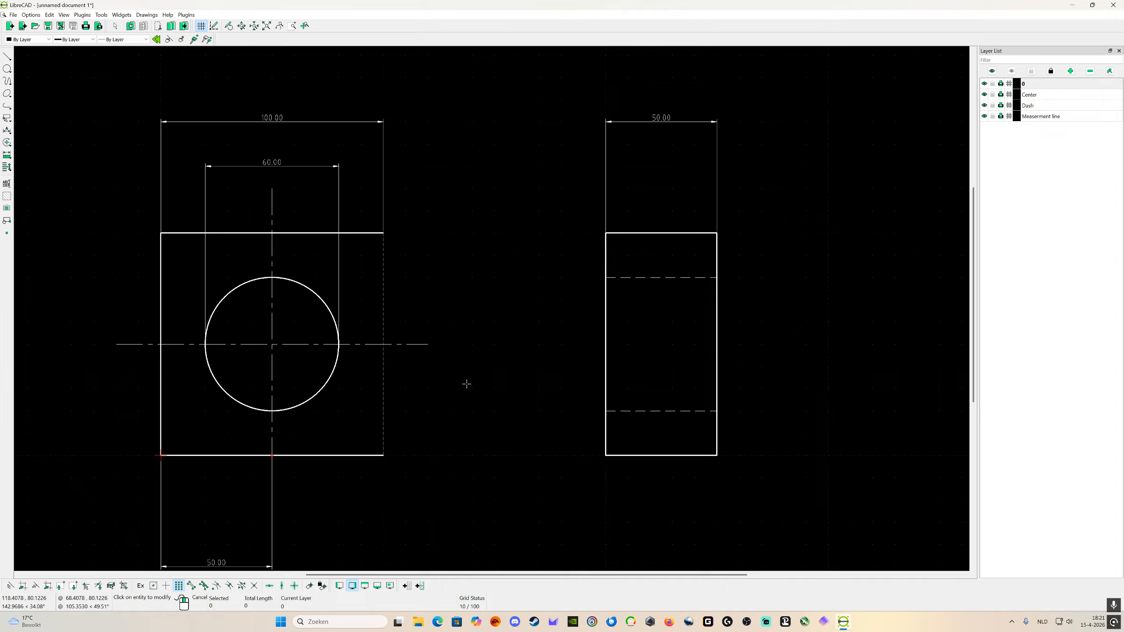
scroll(464, 418, down, 1)
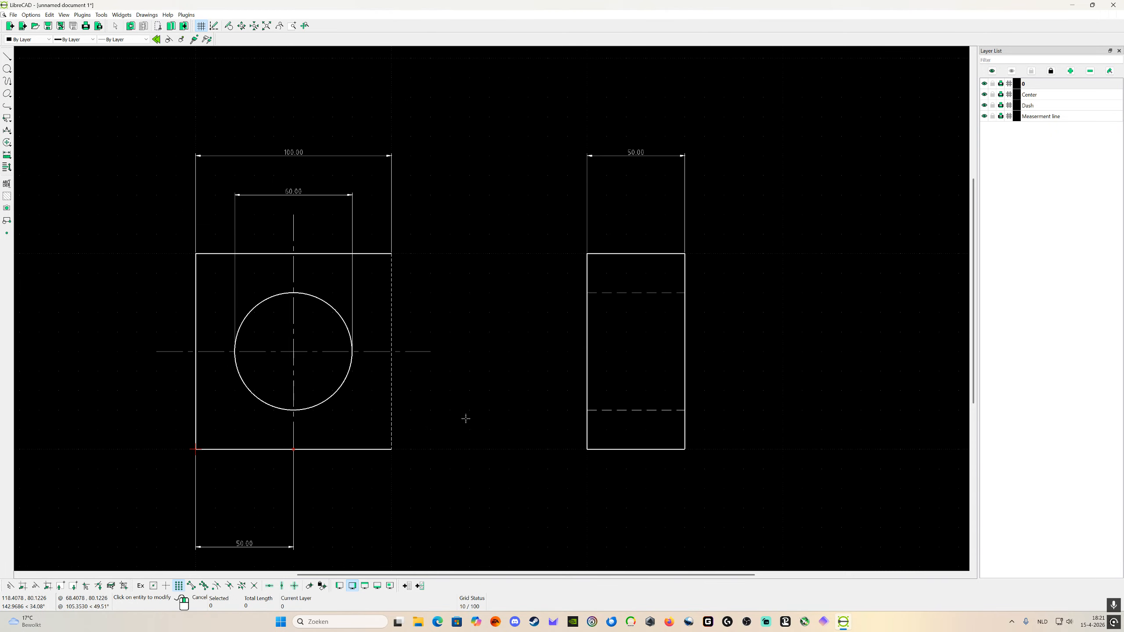